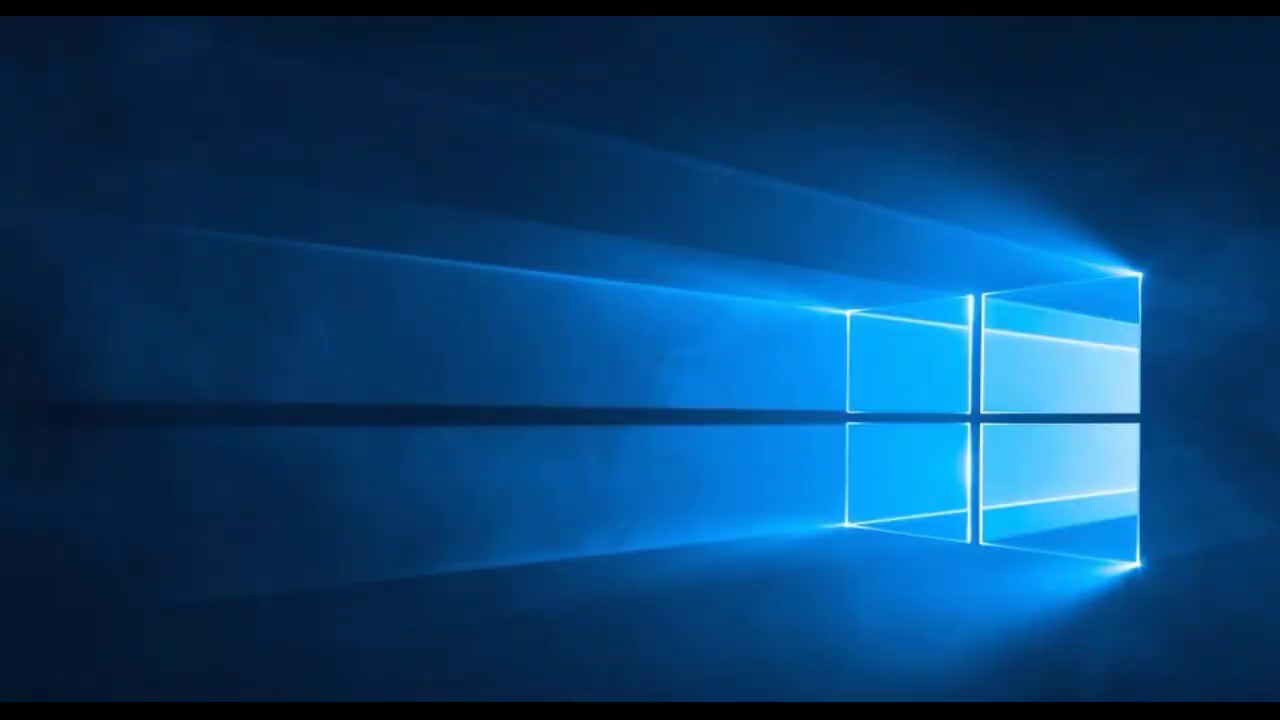
Bring the blank Document2 window to the front from Word's taskbar icon
{"action": "mouse_move", "coordinate": [257, 700]}
{"action": "left_click", "coordinate": [329, 674]}
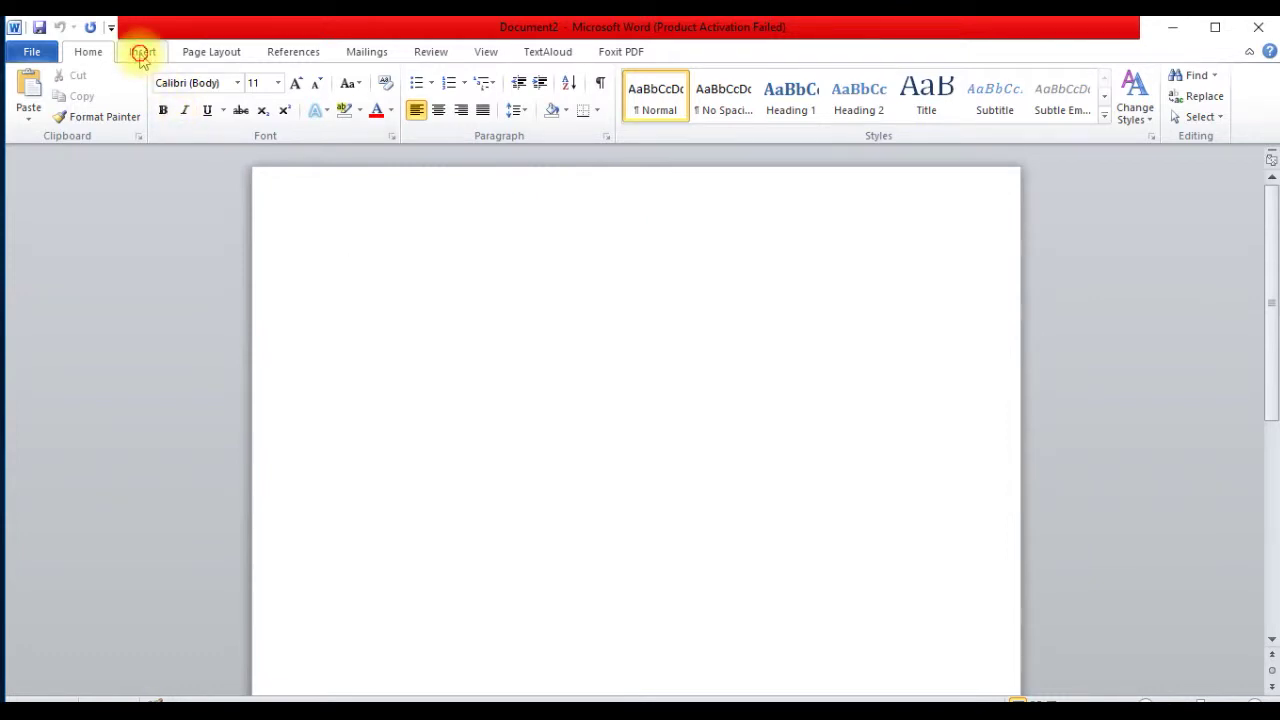
Insert an empty table of four columns by two rows at the top of the page
{"action": "left_click", "coordinate": [142, 54]}
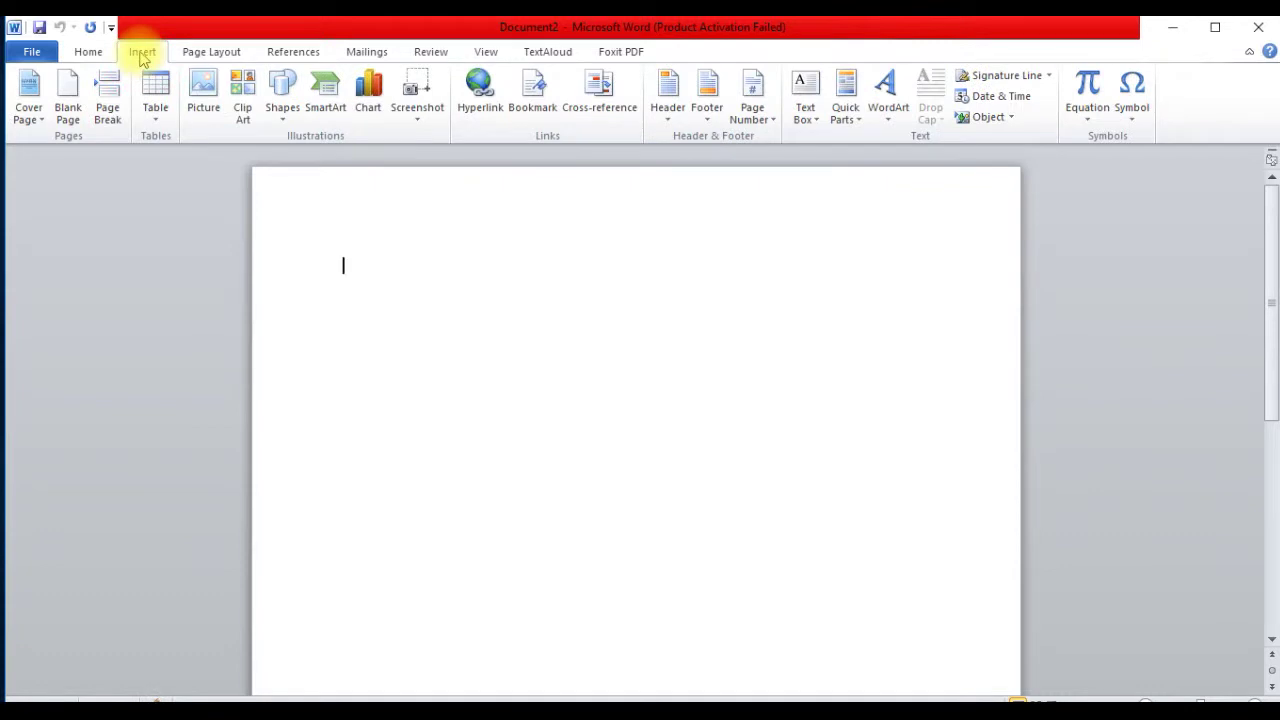
{"action": "left_click", "coordinate": [157, 124]}
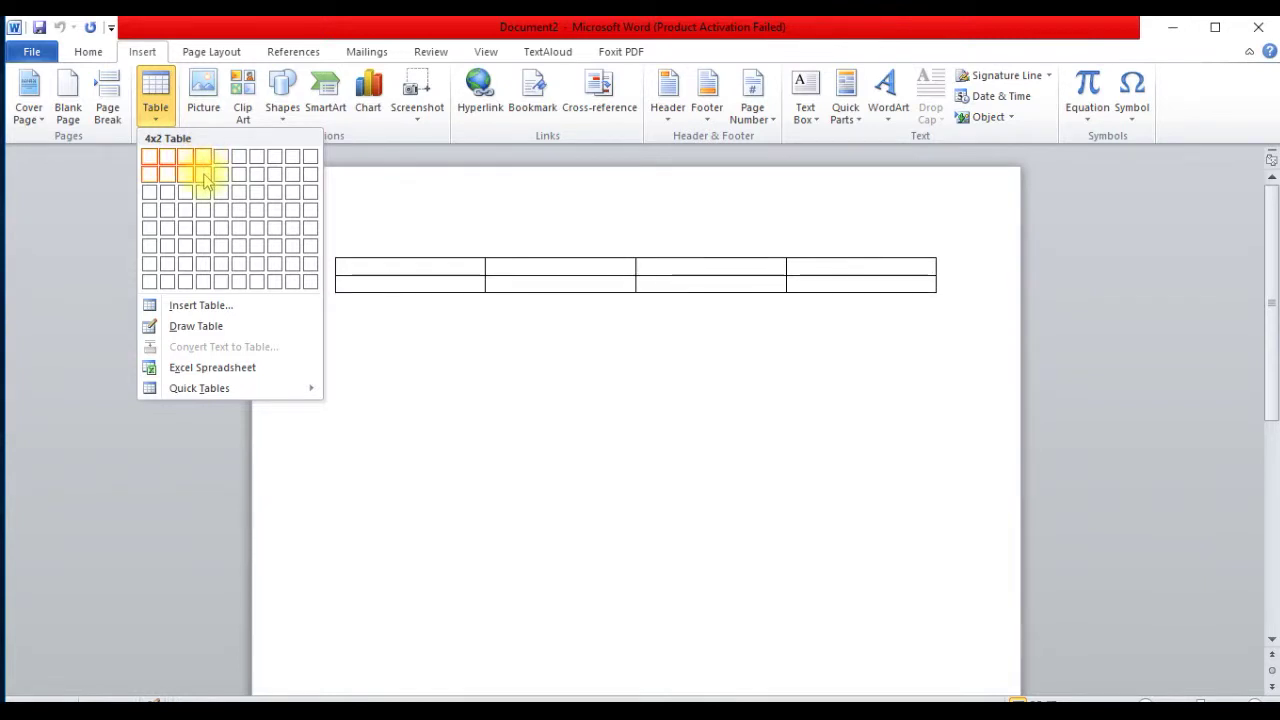
{"action": "left_click", "coordinate": [205, 178]}
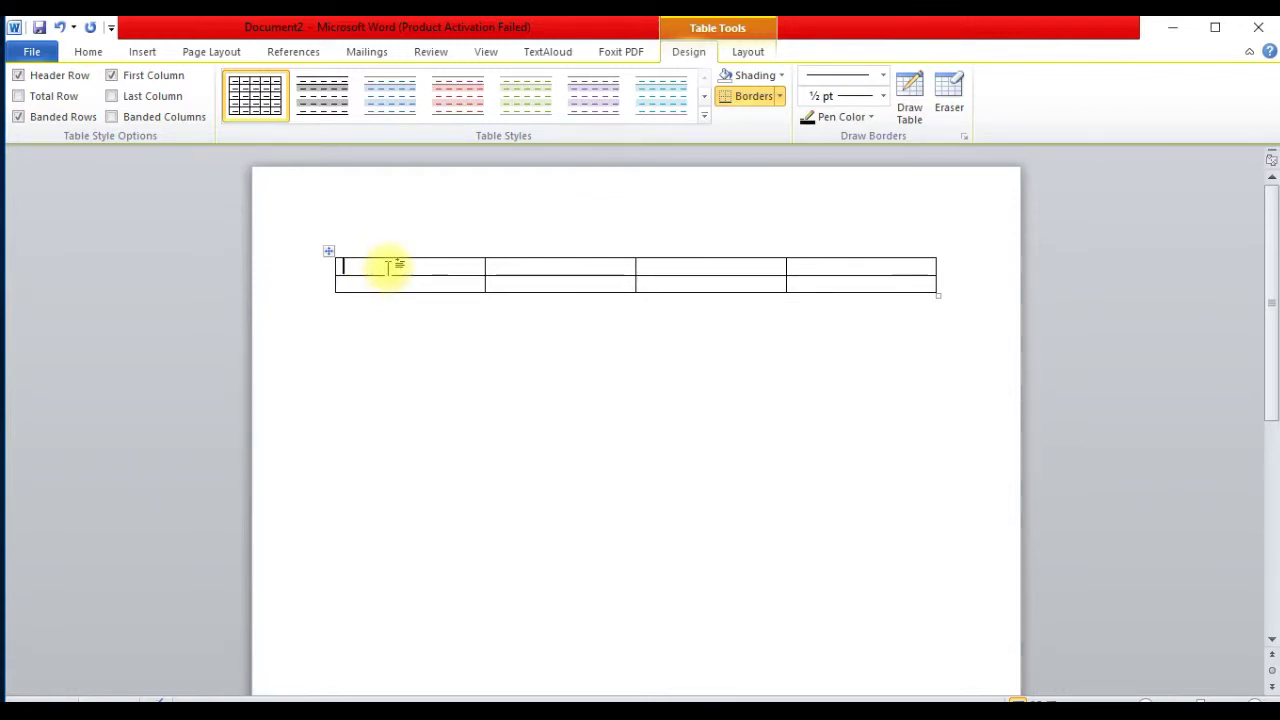
Number the first row's cells 01, 02, 03 and 04
{"action": "type", "text": "01"}
{"action": "left_click", "coordinate": [574, 269]}
{"action": "type", "text": "0"}
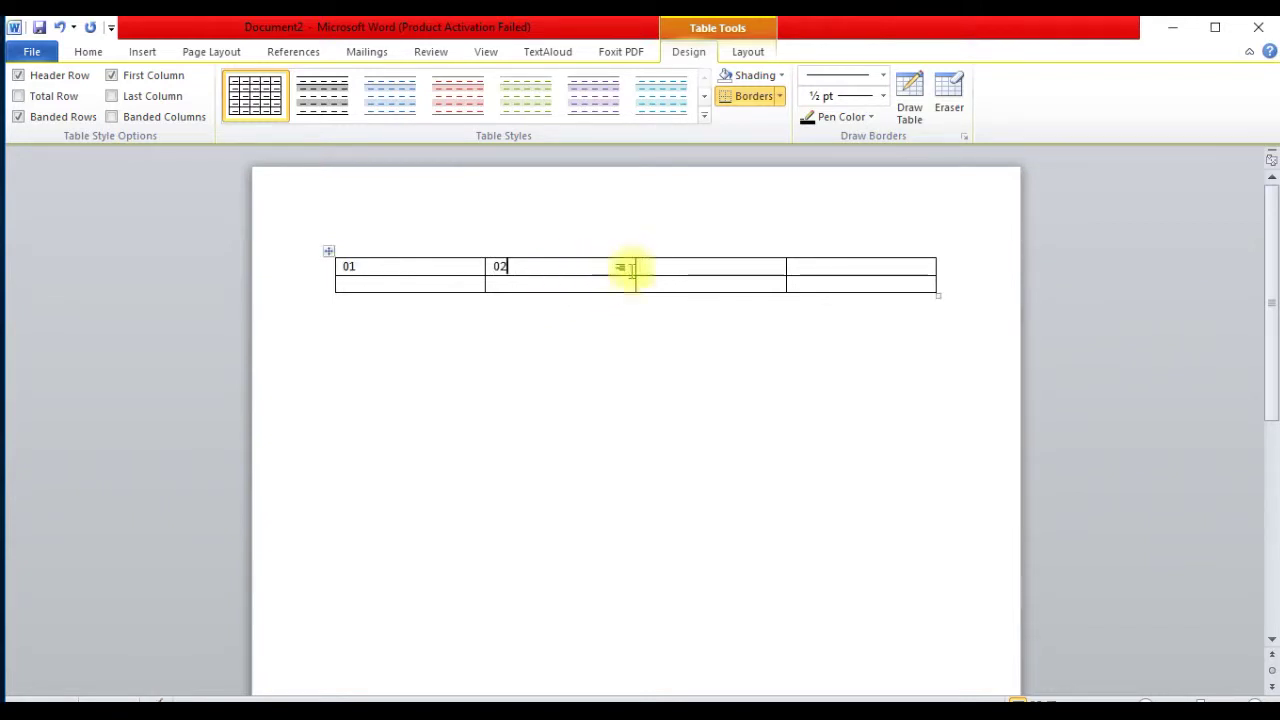
{"action": "left_click", "coordinate": [694, 268]}
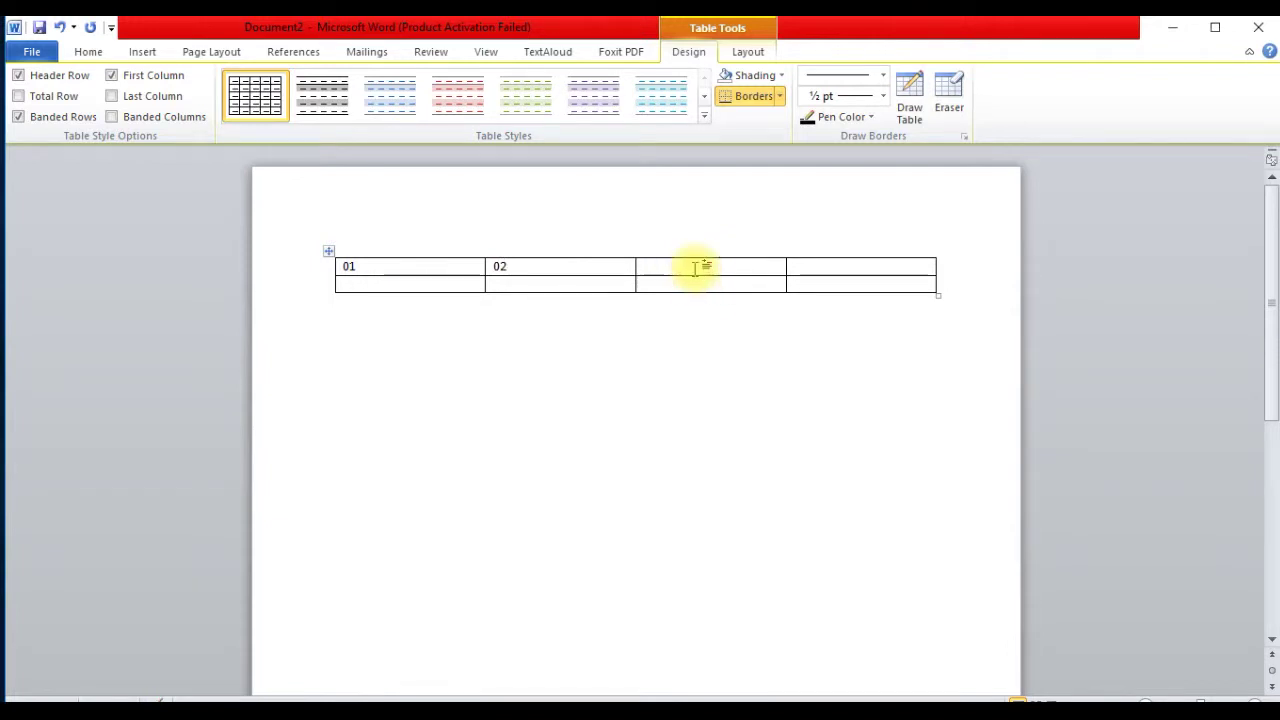
{"action": "type", "text": "03"}
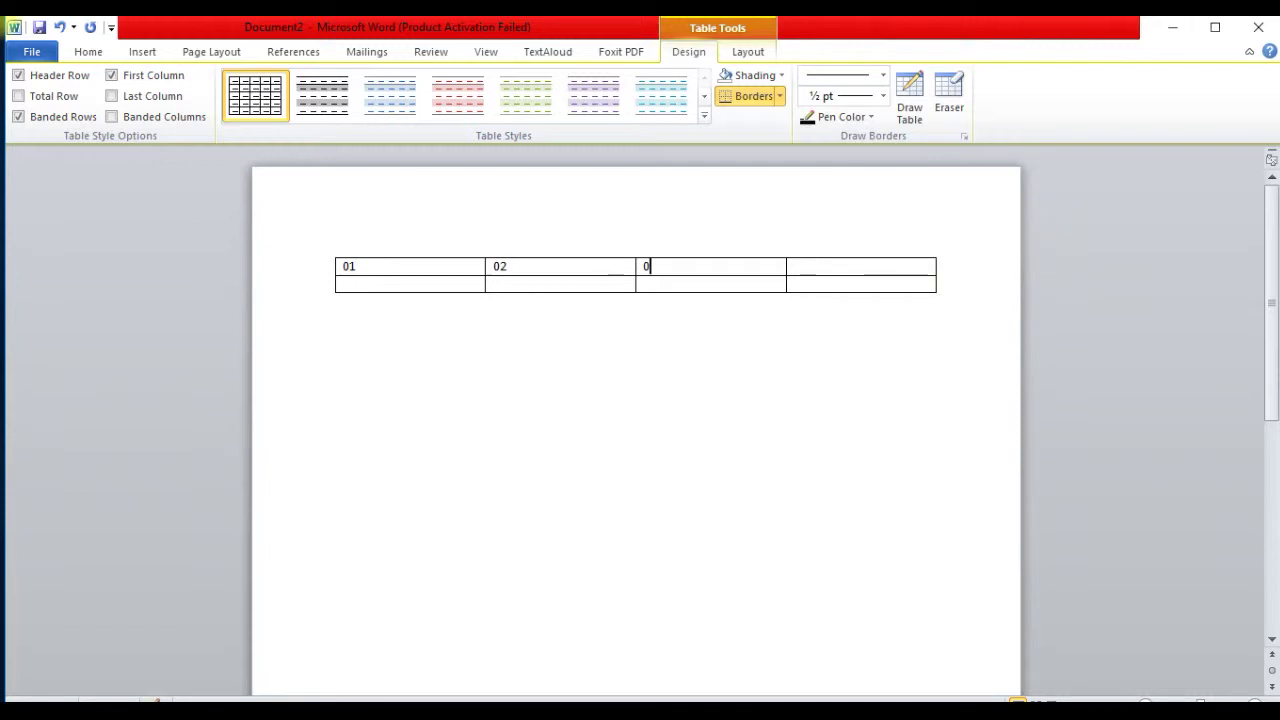
{"action": "left_click", "coordinate": [858, 266]}
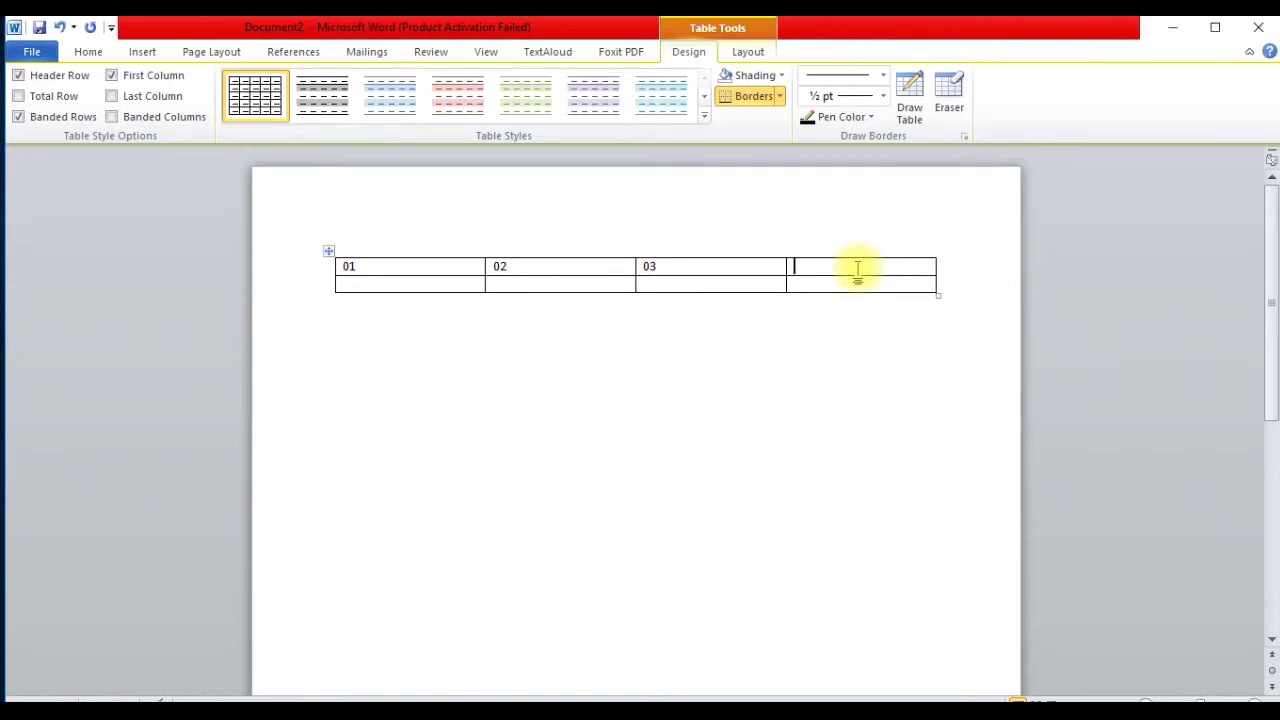
{"action": "type", "text": "04"}
Number the second row's cells 05 to 08, then select all eight cells
{"action": "left_click", "coordinate": [453, 286]}
{"action": "type", "text": "05"}
{"action": "left_click", "coordinate": [568, 289]}
{"action": "type", "text": "06"}
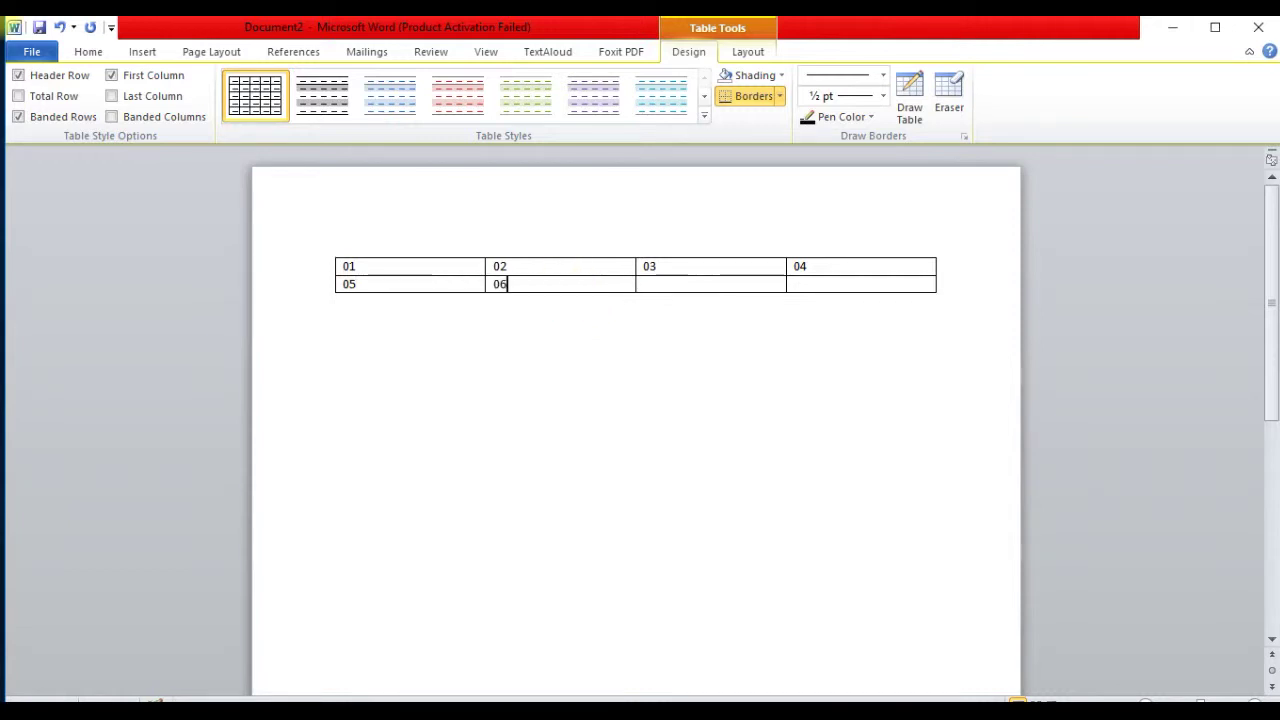
{"action": "left_click", "coordinate": [655, 286]}
{"action": "type", "text": "0"}
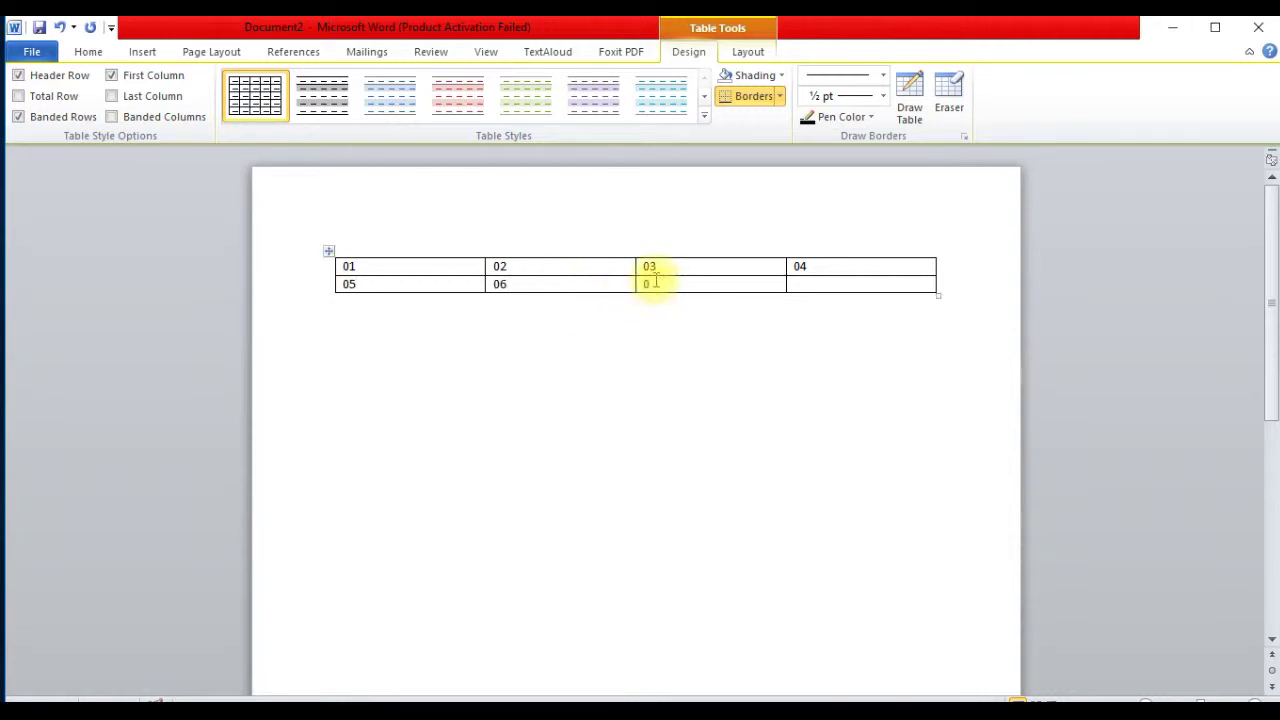
{"action": "type", "text": "7"}
{"action": "left_click", "coordinate": [822, 284]}
{"action": "type", "text": "08"}
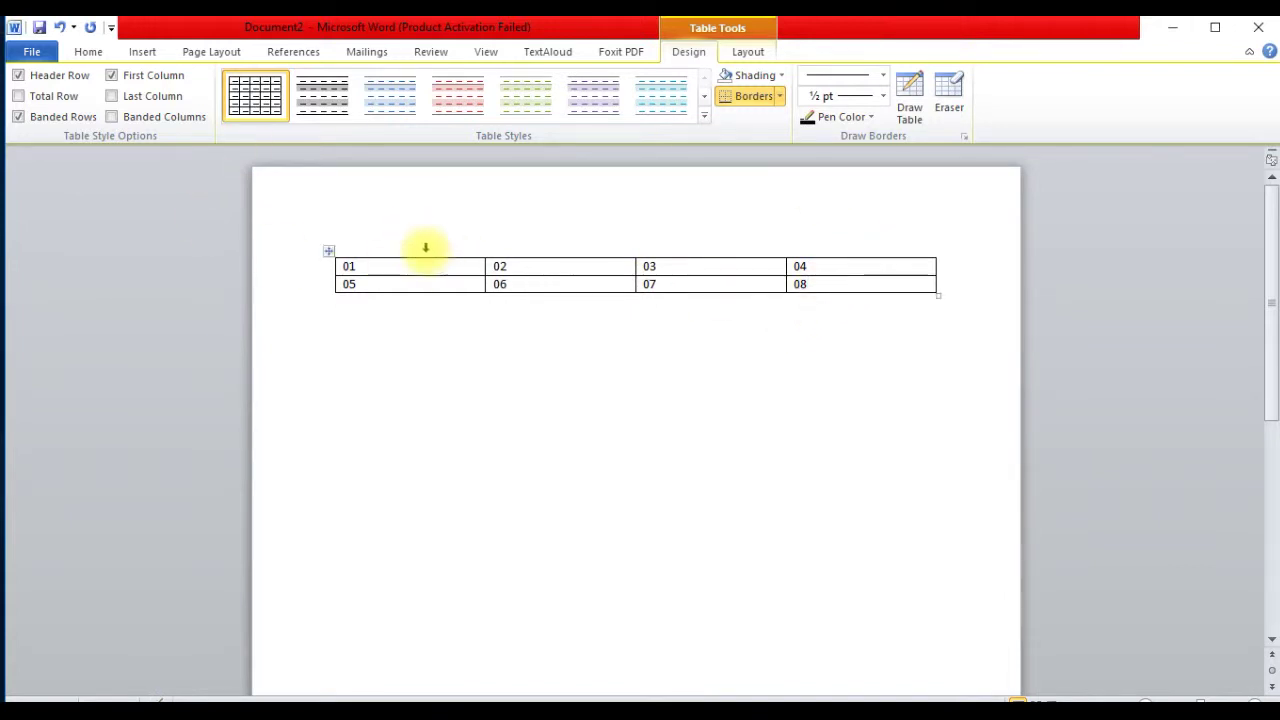
{"action": "left_click_drag", "start_coordinate": [345, 267], "coordinate": [821, 289]}
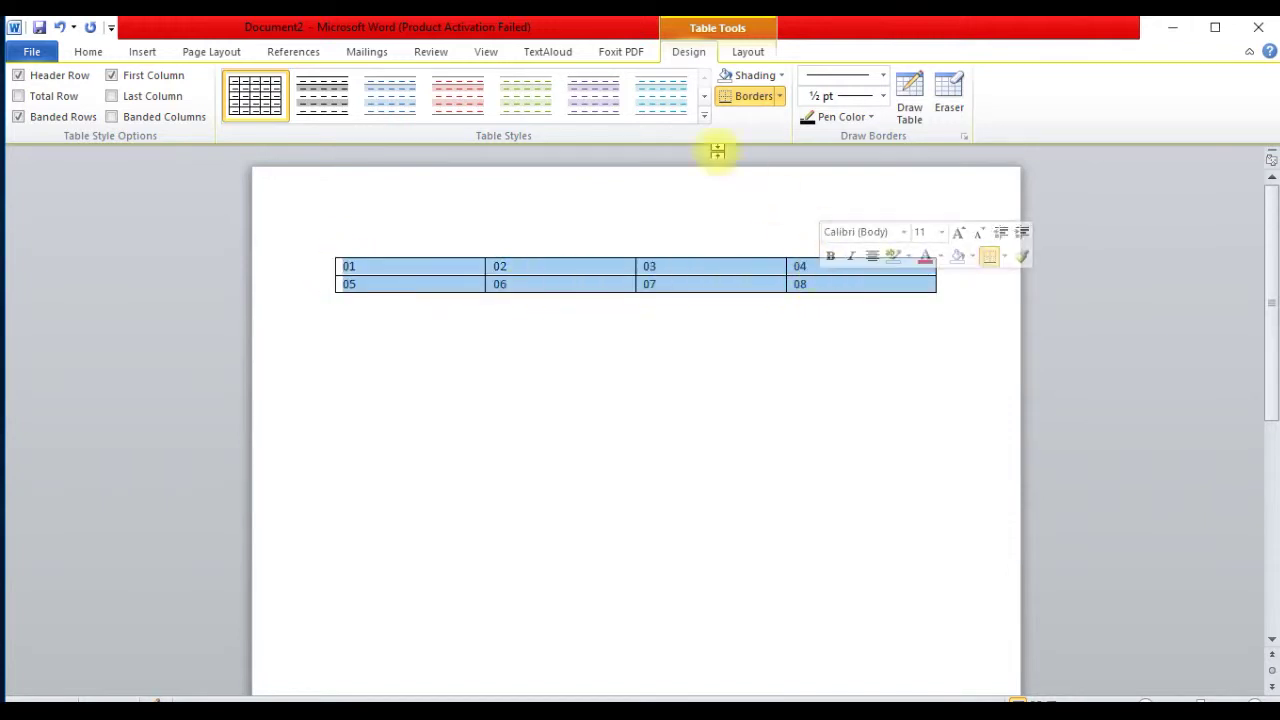
Apply Align Bottom Center to all eight numbered cells
{"action": "left_click", "coordinate": [749, 57]}
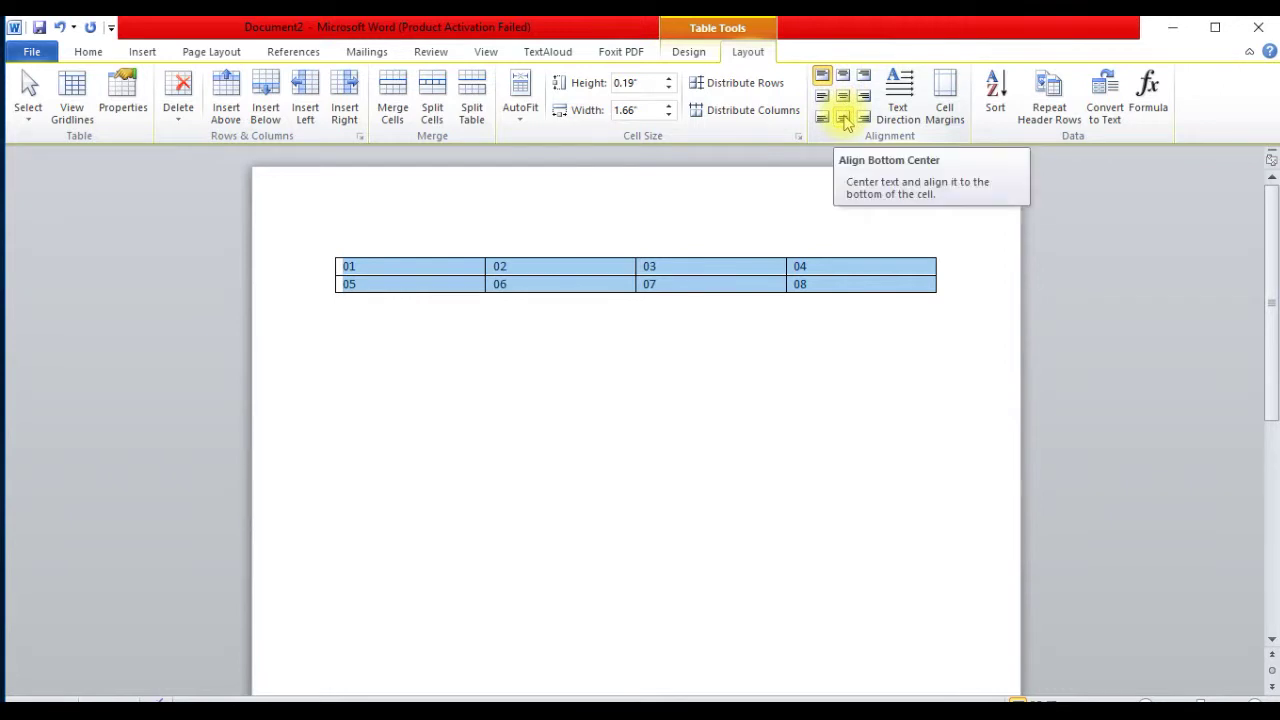
{"action": "left_click", "coordinate": [845, 118]}
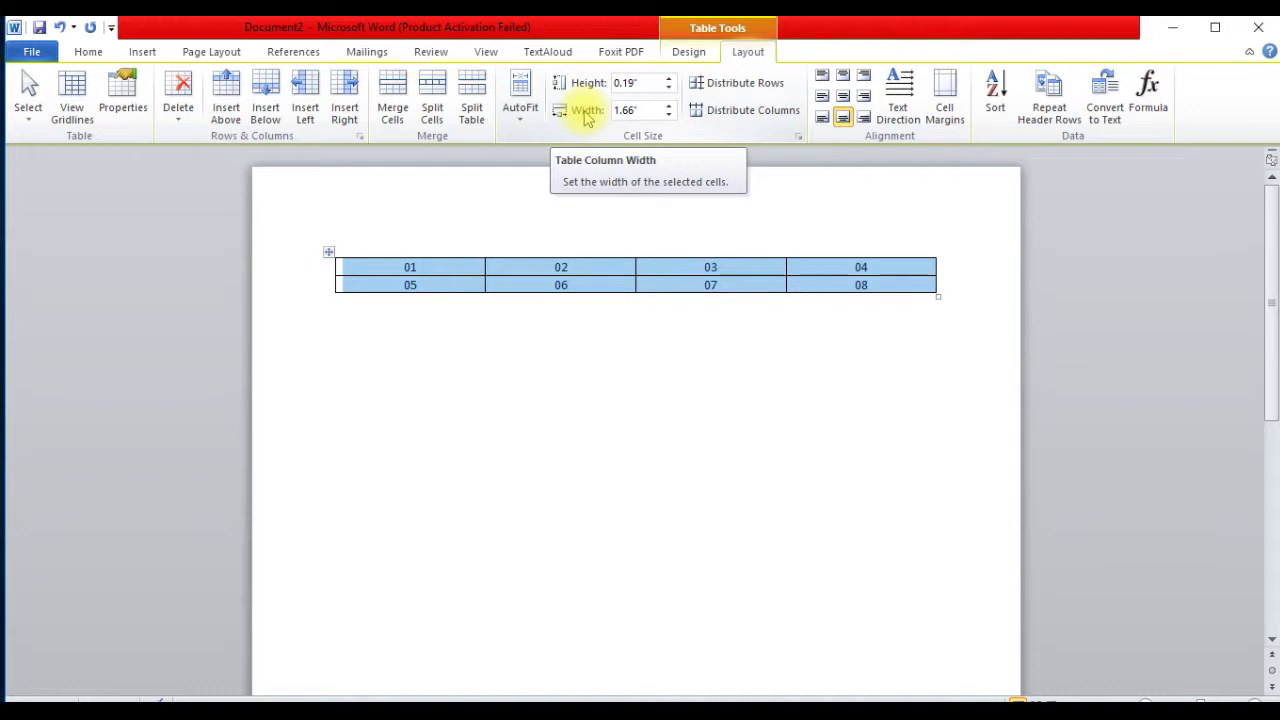
Raise the table row height to about 1.6 inches
{"action": "left_click", "coordinate": [671, 79]}
{"action": "left_click", "coordinate": [670, 79]}
{"action": "left_click", "coordinate": [670, 79]}
{"action": "left_click", "coordinate": [670, 79]}
{"action": "left_click", "coordinate": [670, 79]}
{"action": "left_click", "coordinate": [670, 79]}
{"action": "left_click", "coordinate": [670, 79]}
{"action": "left_click", "coordinate": [670, 79]}
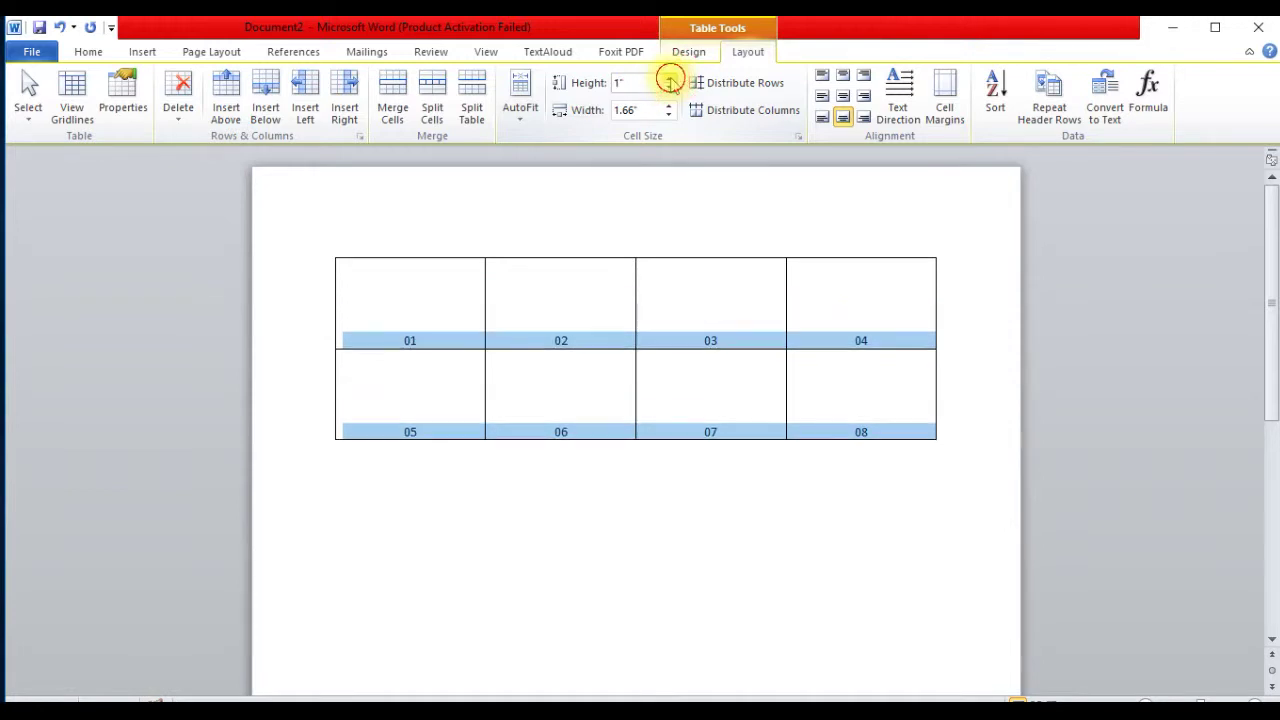
{"action": "left_click", "coordinate": [670, 79]}
{"action": "left_click", "coordinate": [670, 79]}
{"action": "left_click", "coordinate": [670, 79]}
{"action": "left_click", "coordinate": [670, 79]}
{"action": "left_click", "coordinate": [670, 79]}
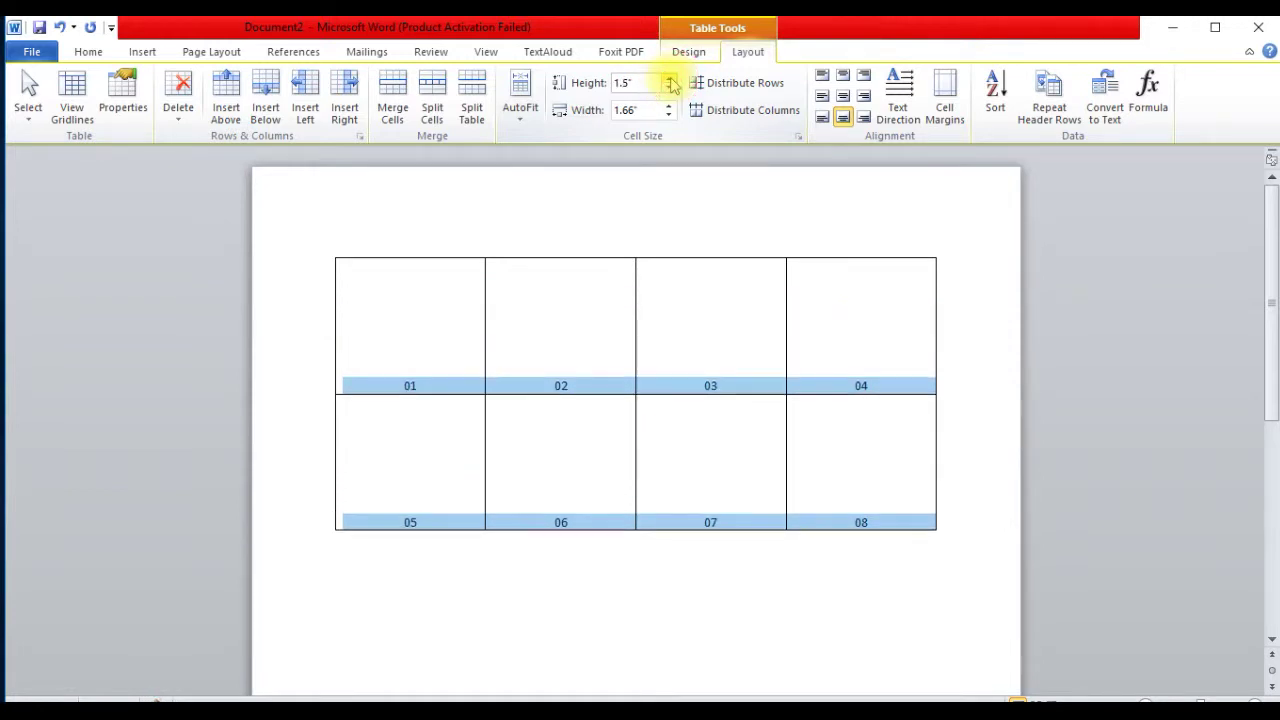
{"action": "left_click", "coordinate": [670, 79]}
Set the columns to 1.8 inches wide and the rows to 2.2 inches tall
{"action": "left_click", "coordinate": [669, 105]}
{"action": "left_click", "coordinate": [669, 105]}
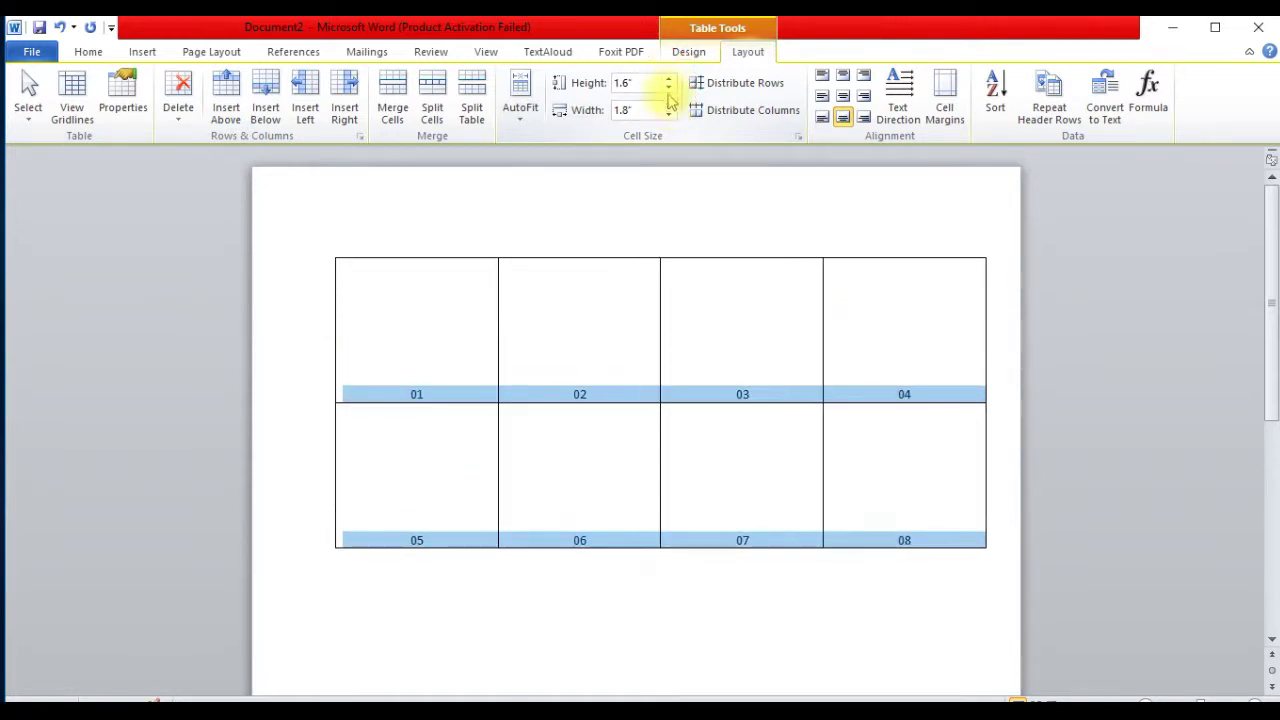
{"action": "left_click", "coordinate": [669, 81]}
{"action": "left_click", "coordinate": [669, 81]}
{"action": "left_click", "coordinate": [669, 81]}
{"action": "left_click", "coordinate": [669, 81]}
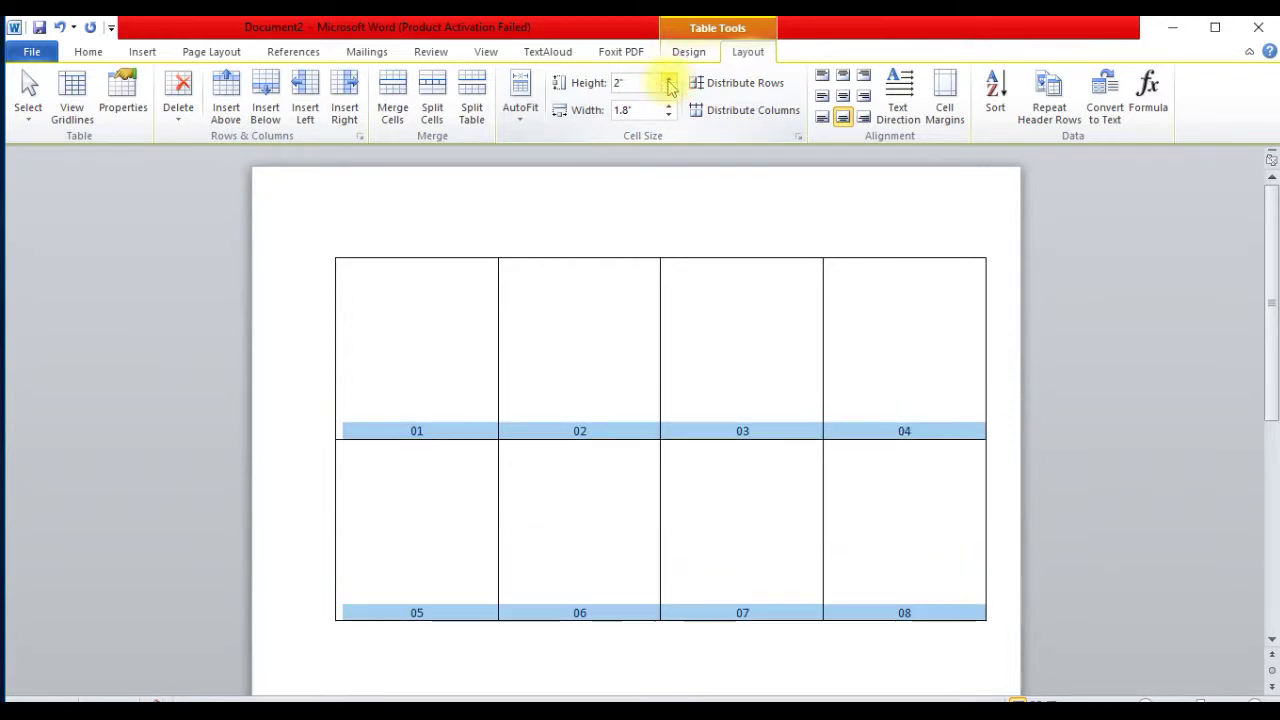
{"action": "left_click", "coordinate": [669, 81]}
{"action": "left_click", "coordinate": [670, 106]}
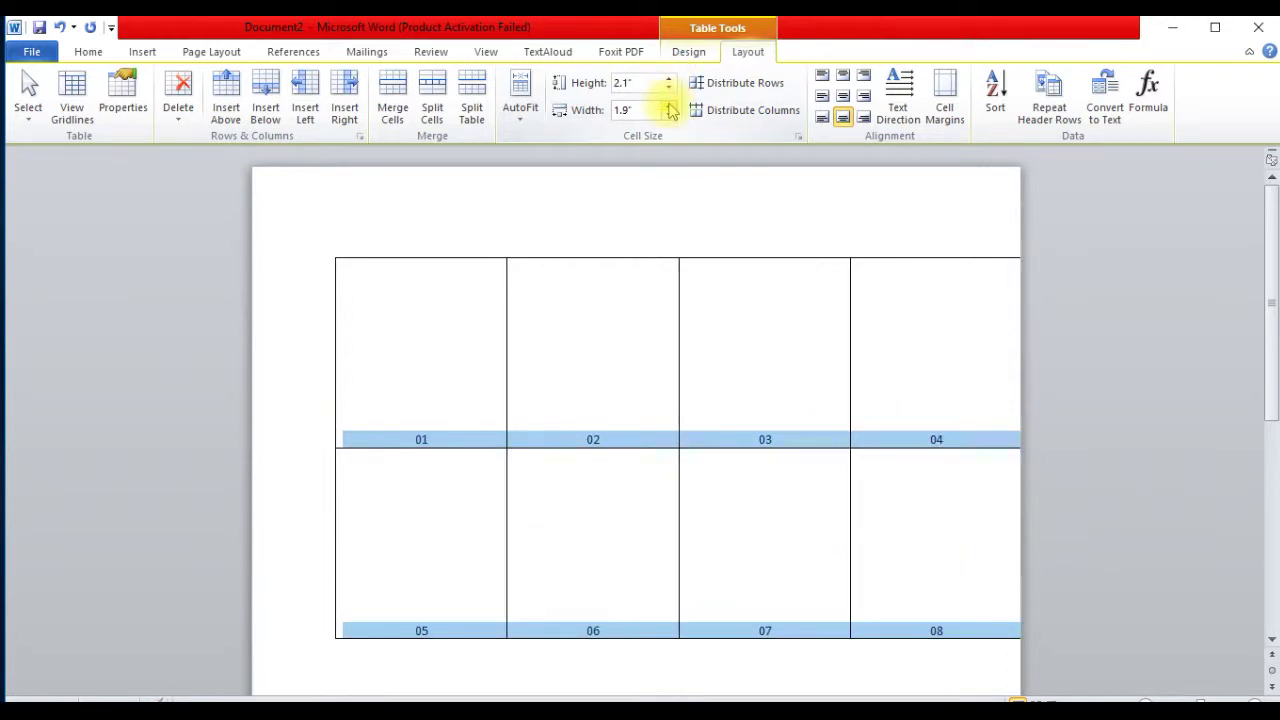
{"action": "left_click", "coordinate": [669, 115]}
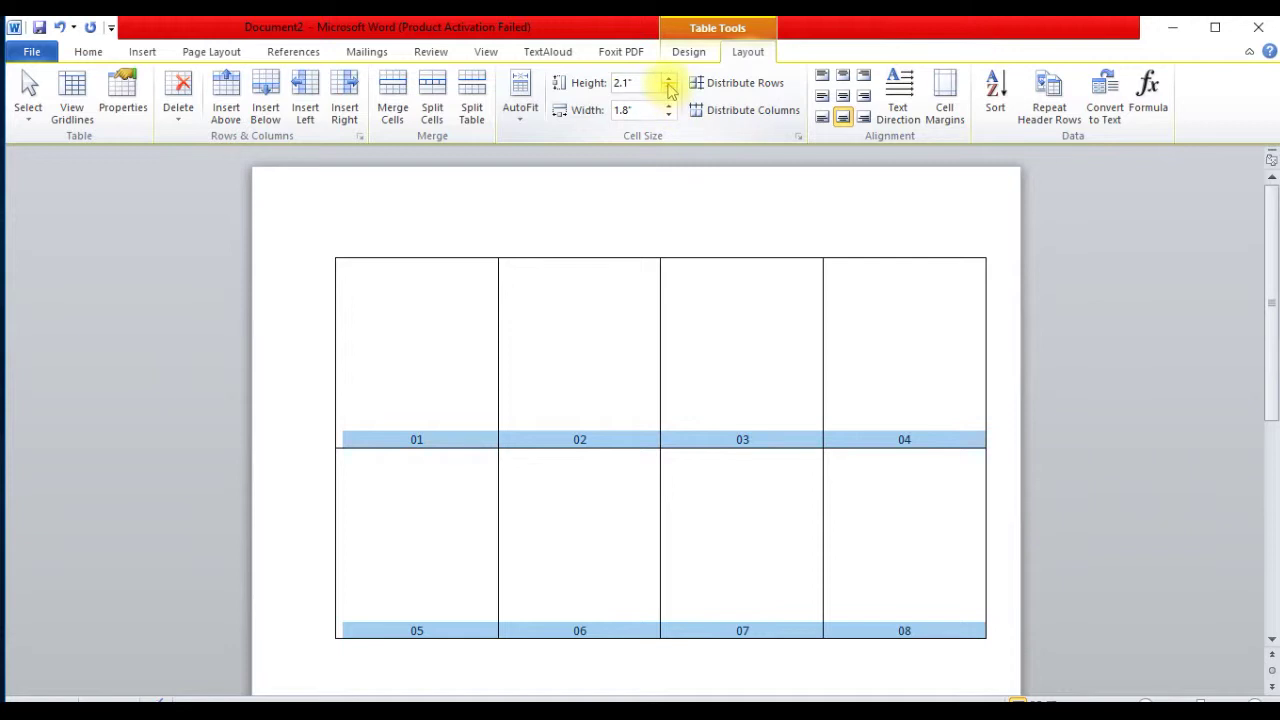
{"action": "left_click", "coordinate": [669, 87]}
{"action": "left_click", "coordinate": [668, 78]}
{"action": "left_click", "coordinate": [668, 78]}
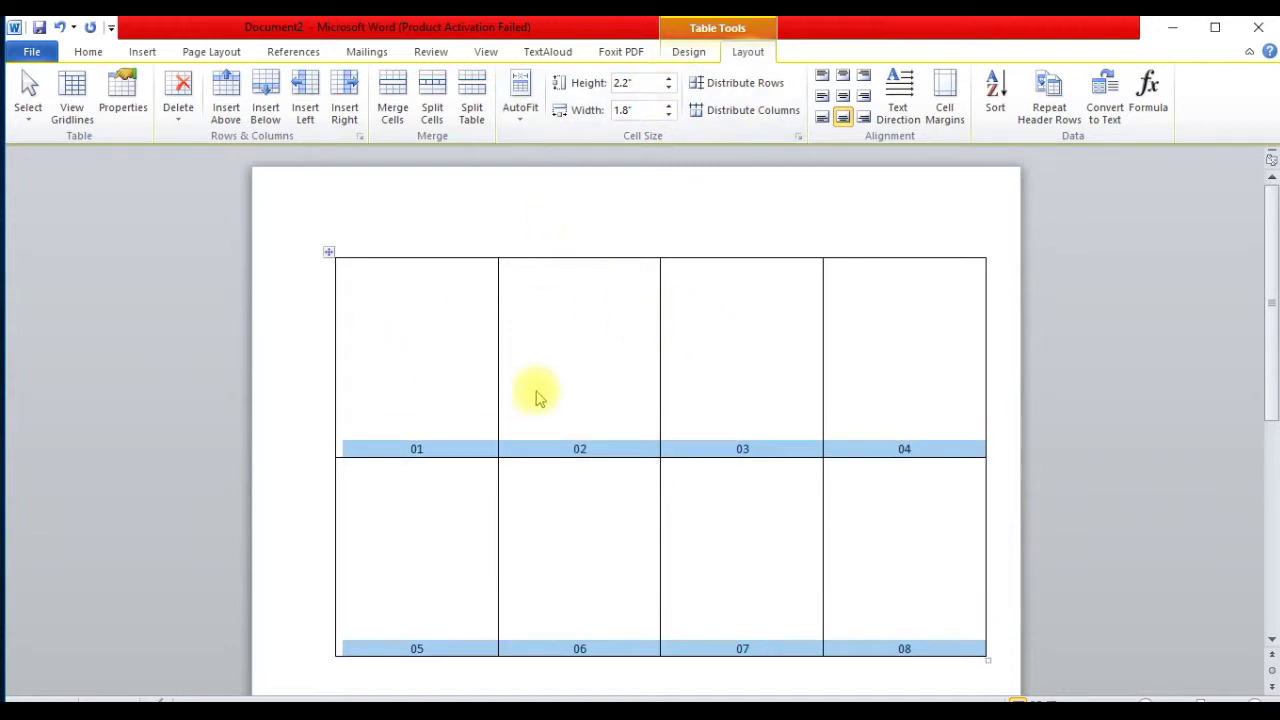
Deselect the table and place the cursor before 01 in the first cell
{"action": "left_click", "coordinate": [452, 335]}
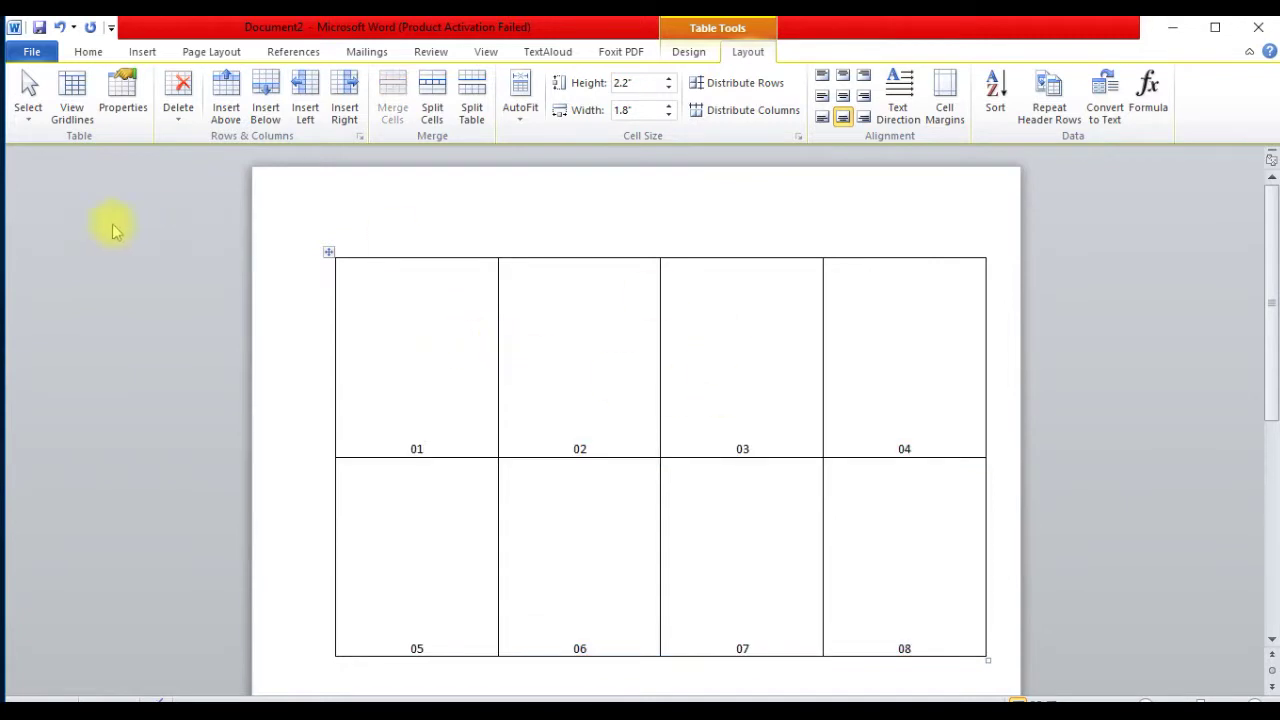
{"action": "left_click", "coordinate": [398, 448]}
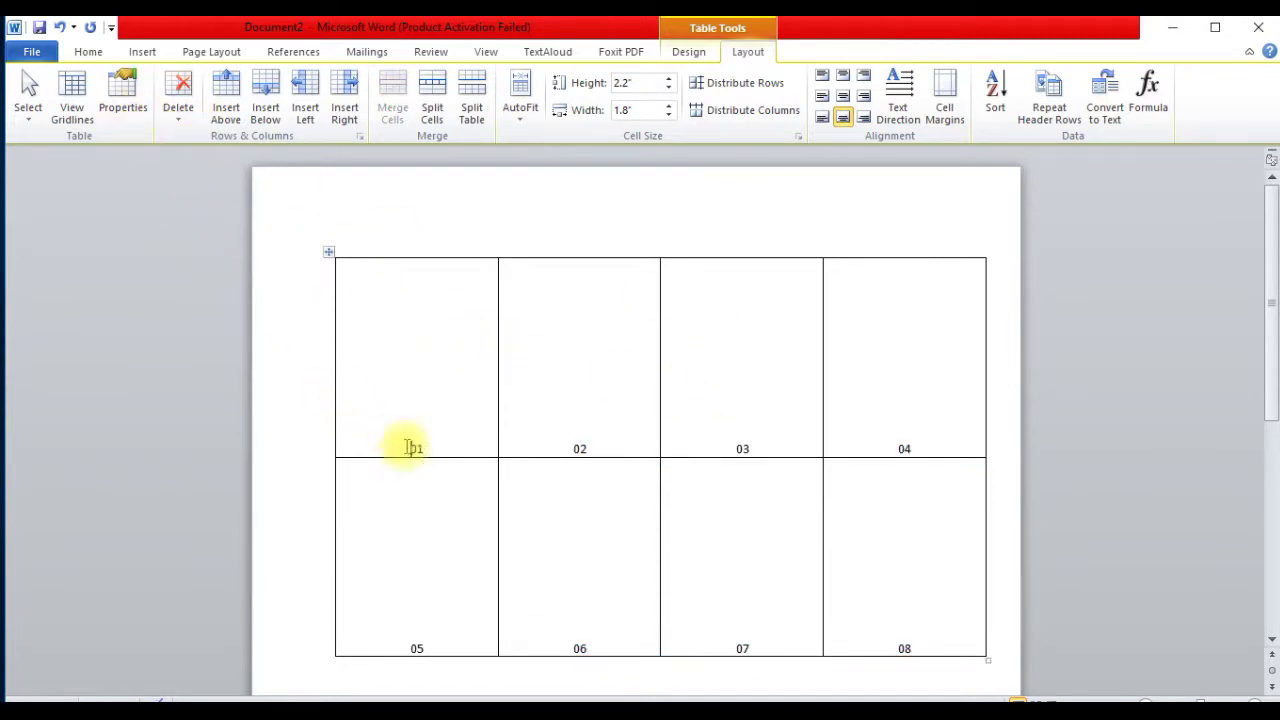
{"action": "left_click", "coordinate": [143, 52]}
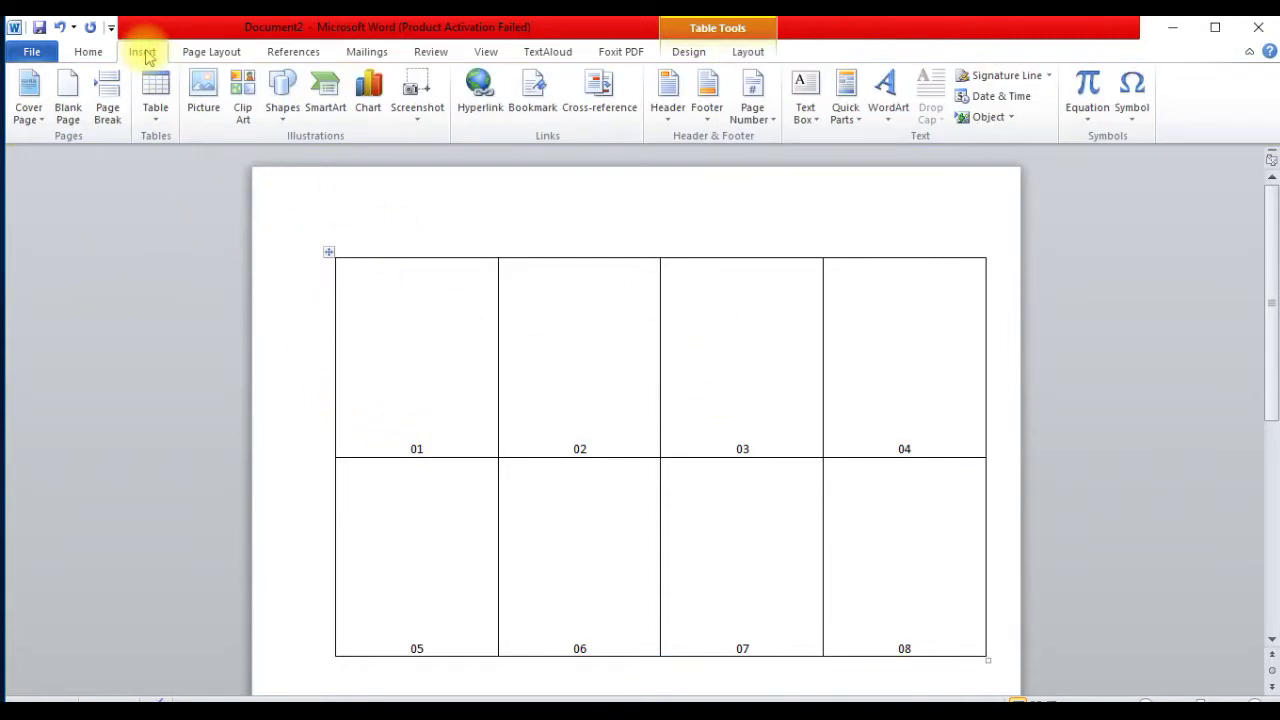
Insert the animated-wallpaper-3 grass picture into cell 01
{"action": "left_click", "coordinate": [203, 92]}
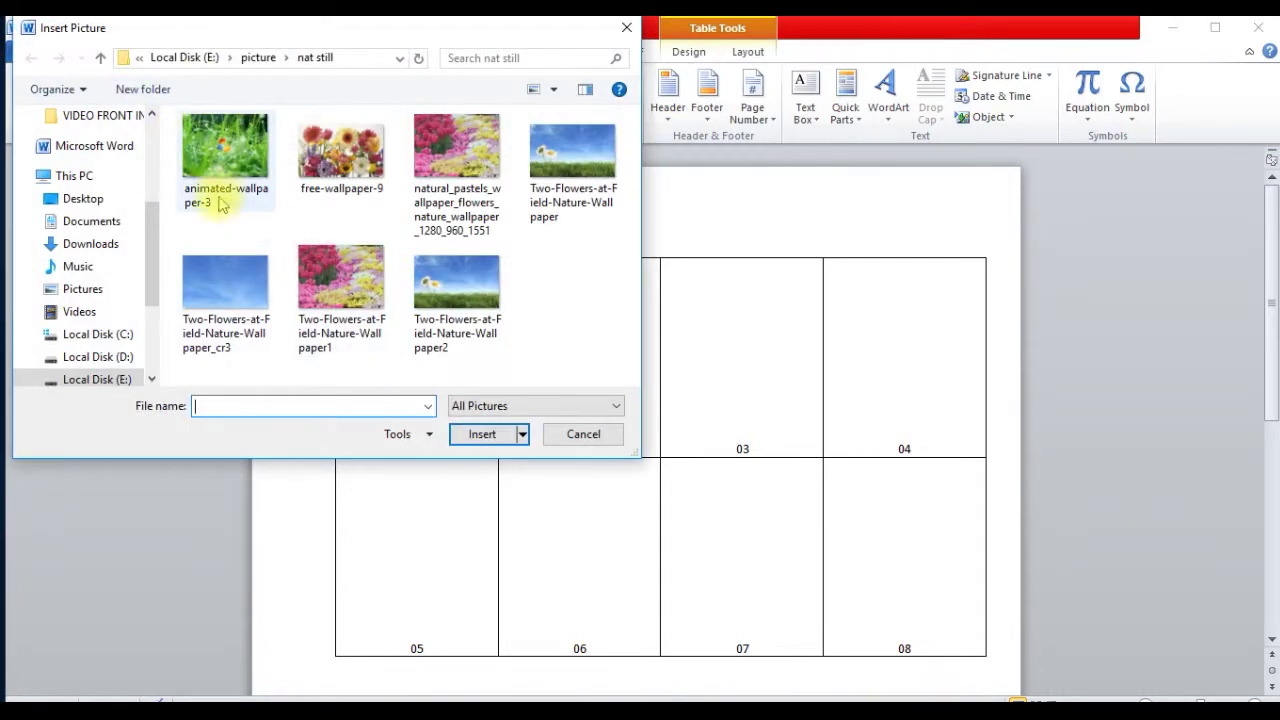
{"action": "left_click", "coordinate": [222, 168]}
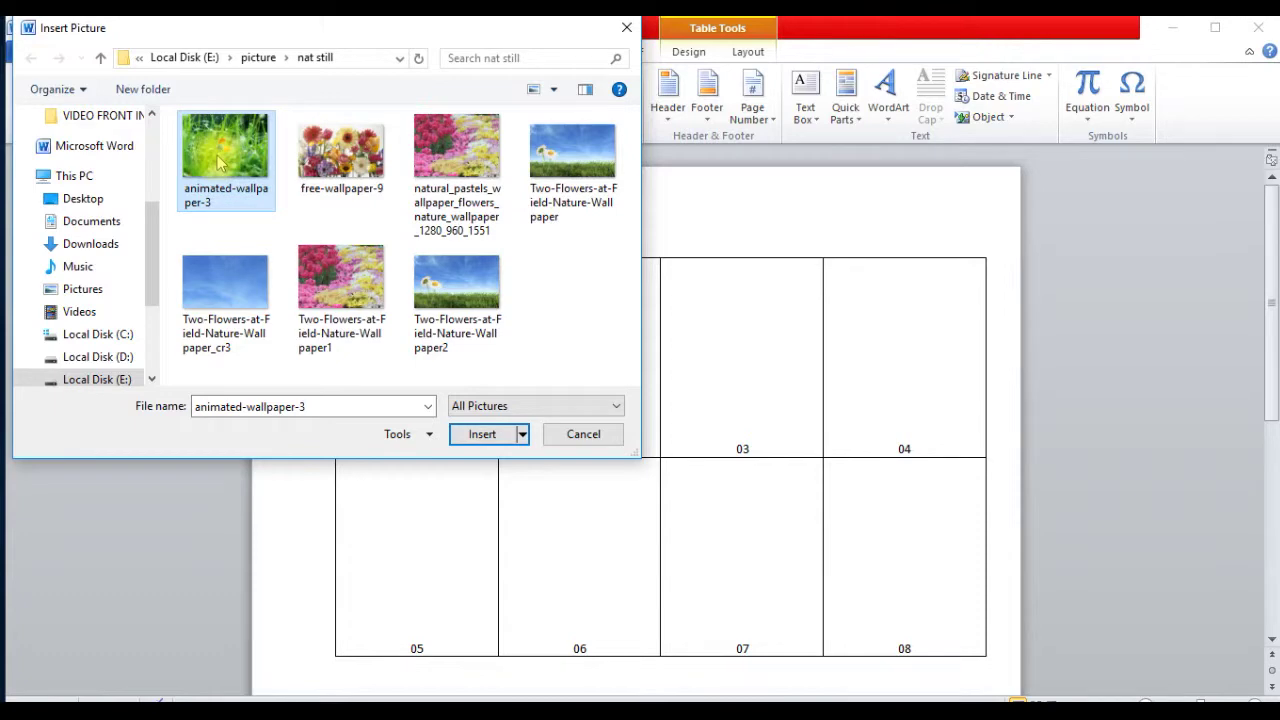
{"action": "left_click", "coordinate": [482, 434]}
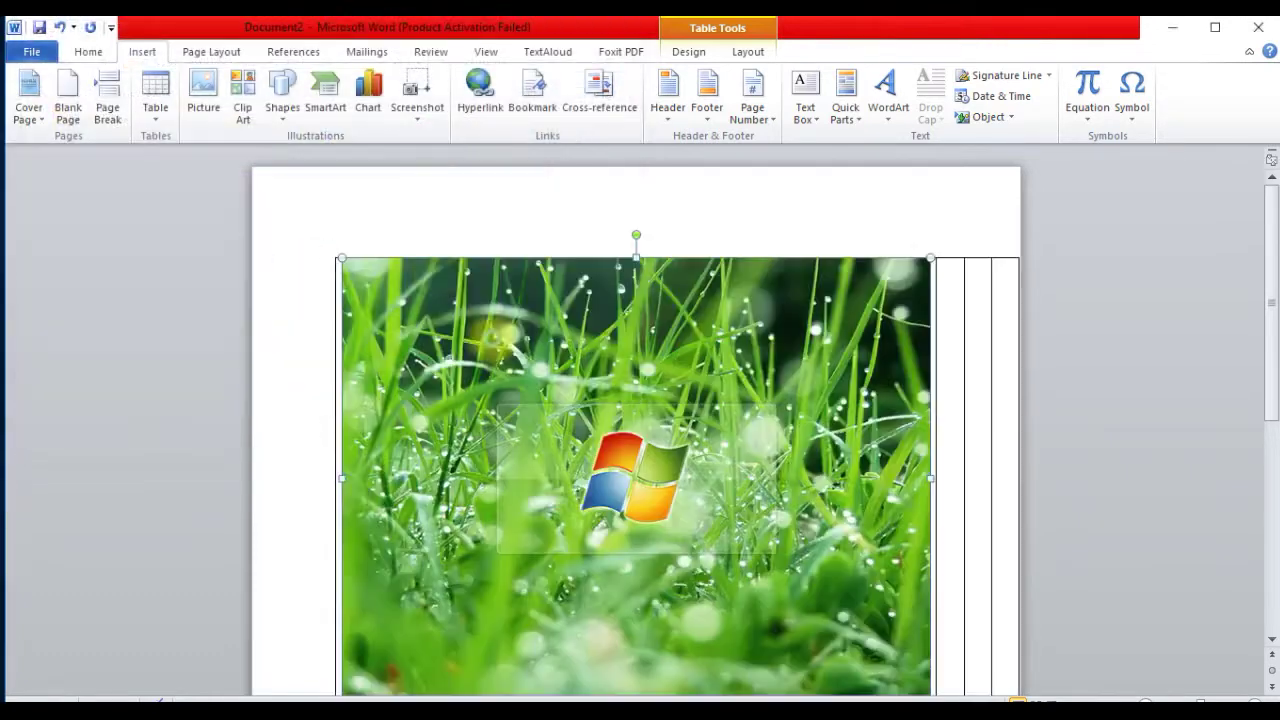
Shrink the grass picture to about 1.53 by 1.92 inches to fit the cell
{"action": "mouse_move", "coordinate": [932, 258]}
{"action": "left_mouse_down"}
{"action": "mouse_move", "coordinate": [855, 277]}
{"action": "mouse_move", "coordinate": [863, 265]}
{"action": "left_mouse_up"}
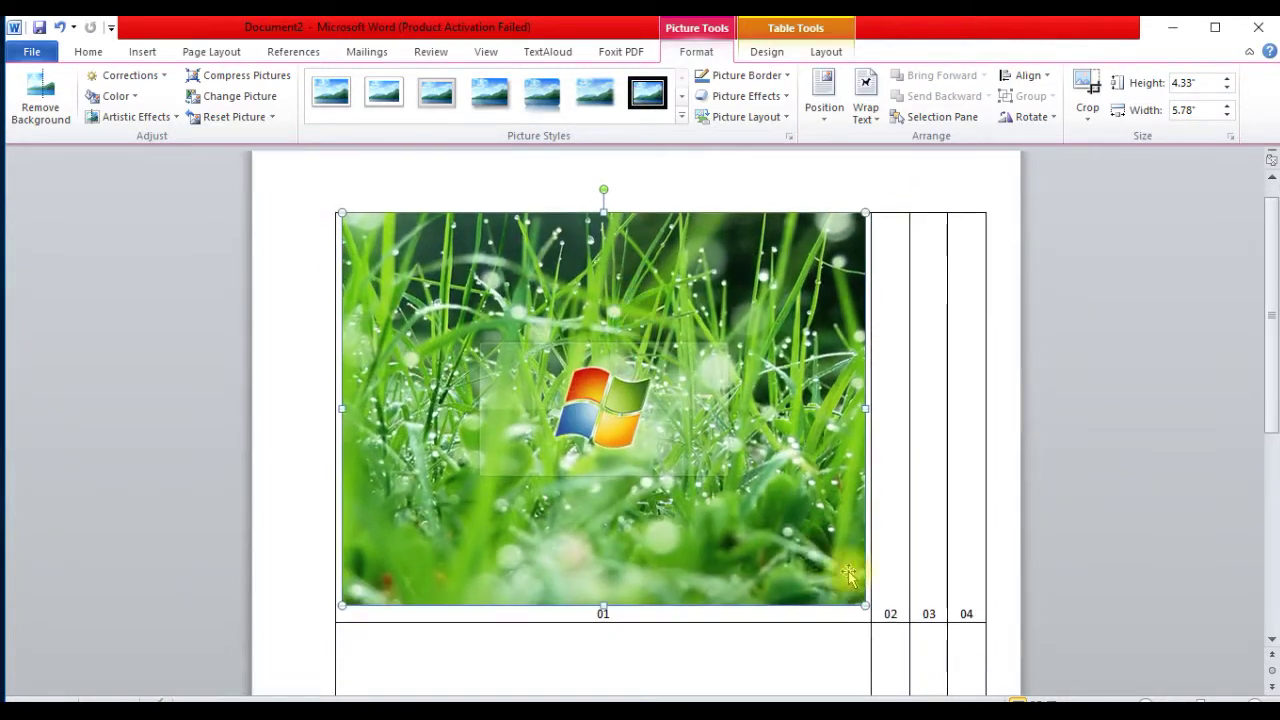
{"action": "left_click_drag", "start_coordinate": [862, 605], "coordinate": [630, 428]}
{"action": "left_click", "coordinate": [343, 212]}
{"action": "left_click_drag", "start_coordinate": [343, 212], "coordinate": [366, 229]}
{"action": "left_click_drag", "start_coordinate": [607, 212], "coordinate": [543, 252]}
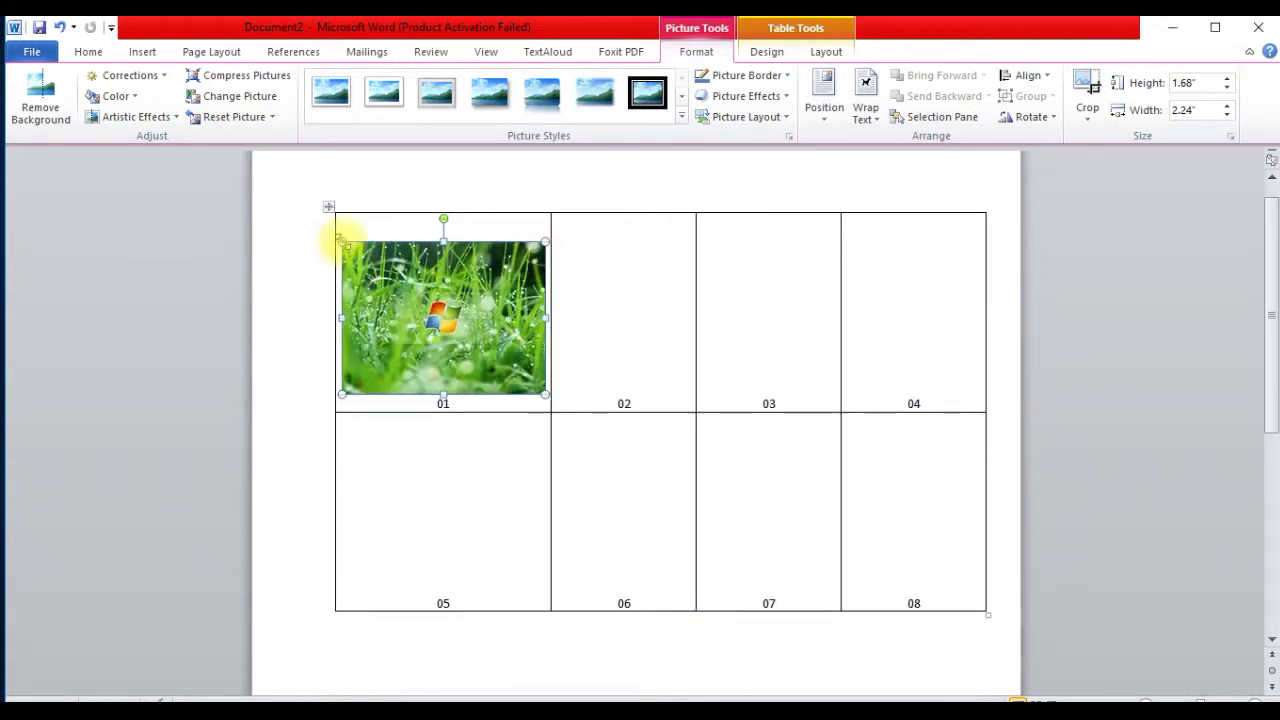
{"action": "left_click_drag", "start_coordinate": [362, 254], "coordinate": [362, 256]}
{"action": "left_click", "coordinate": [528, 320]}
{"action": "left_click_drag", "start_coordinate": [528, 320], "coordinate": [517, 320]}
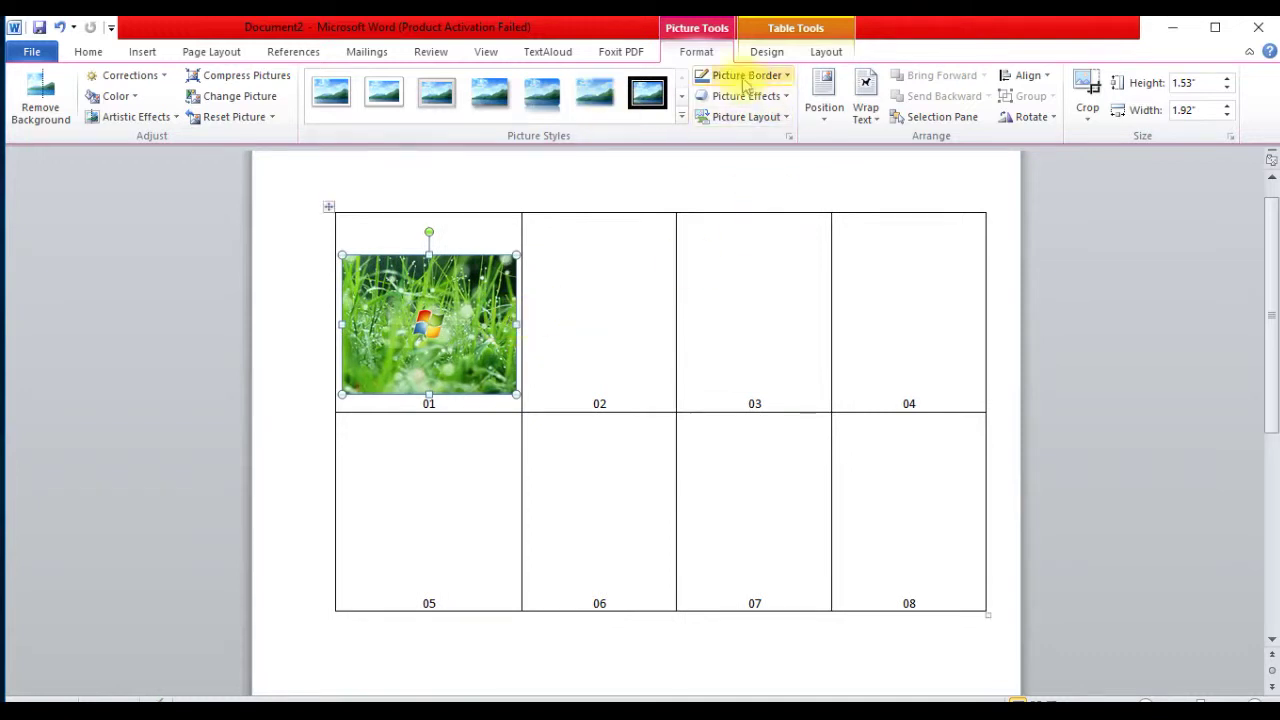
Give the grass picture the Soft Edge Rectangle style and deselect it
{"action": "left_click", "coordinate": [768, 53]}
{"action": "left_click", "coordinate": [696, 52]}
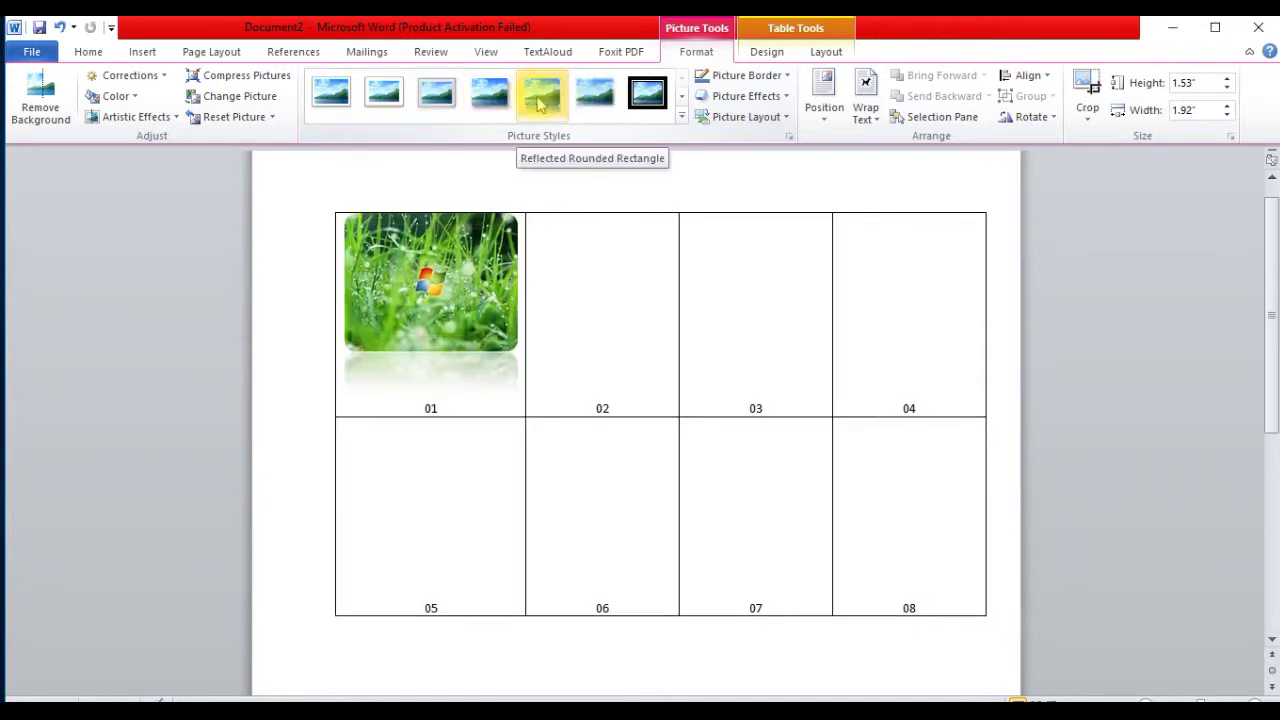
{"action": "left_click", "coordinate": [590, 100]}
{"action": "left_click", "coordinate": [587, 318]}
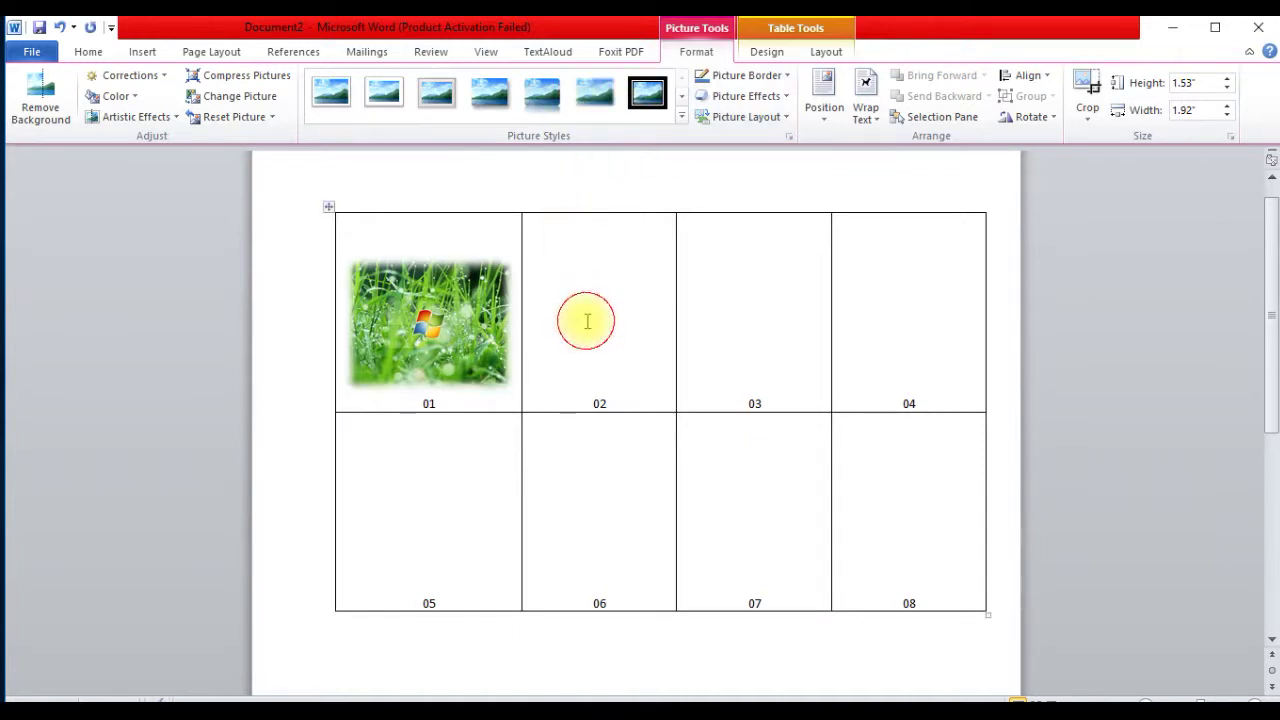
Insert the free-wallpaper-9 flower picture into cell 02
{"action": "left_click", "coordinate": [145, 54]}
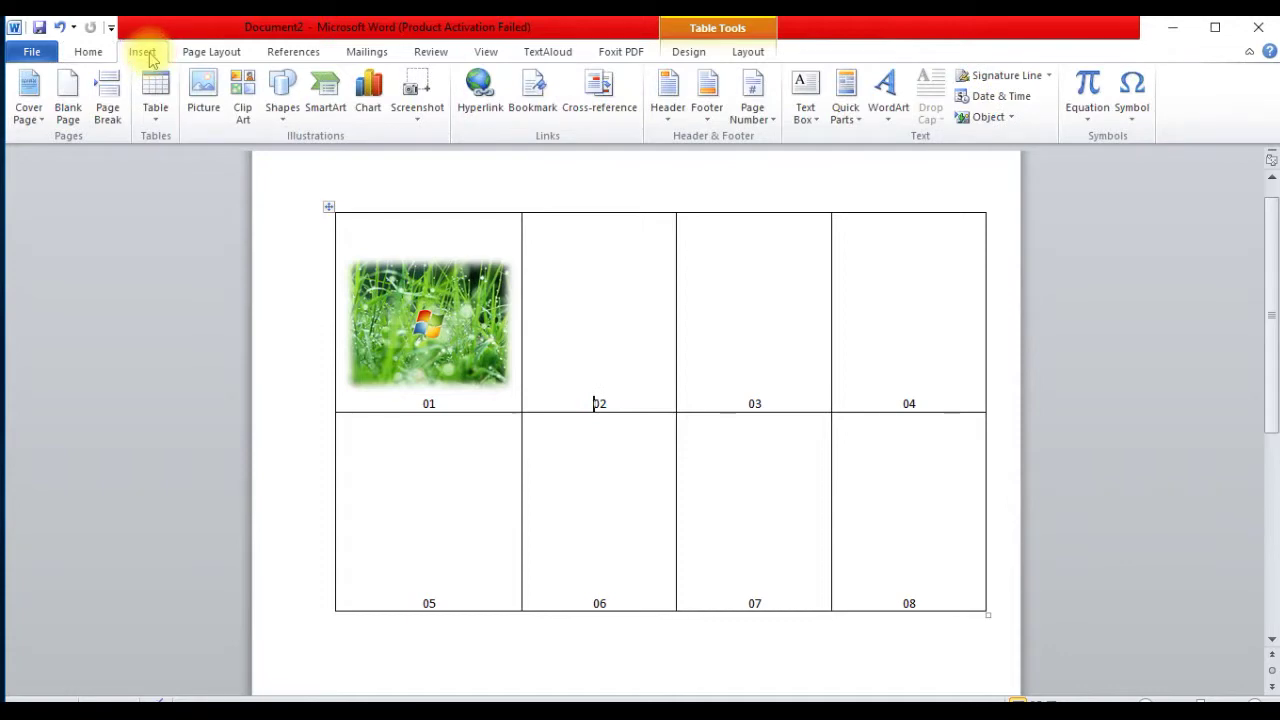
{"action": "left_click", "coordinate": [203, 90]}
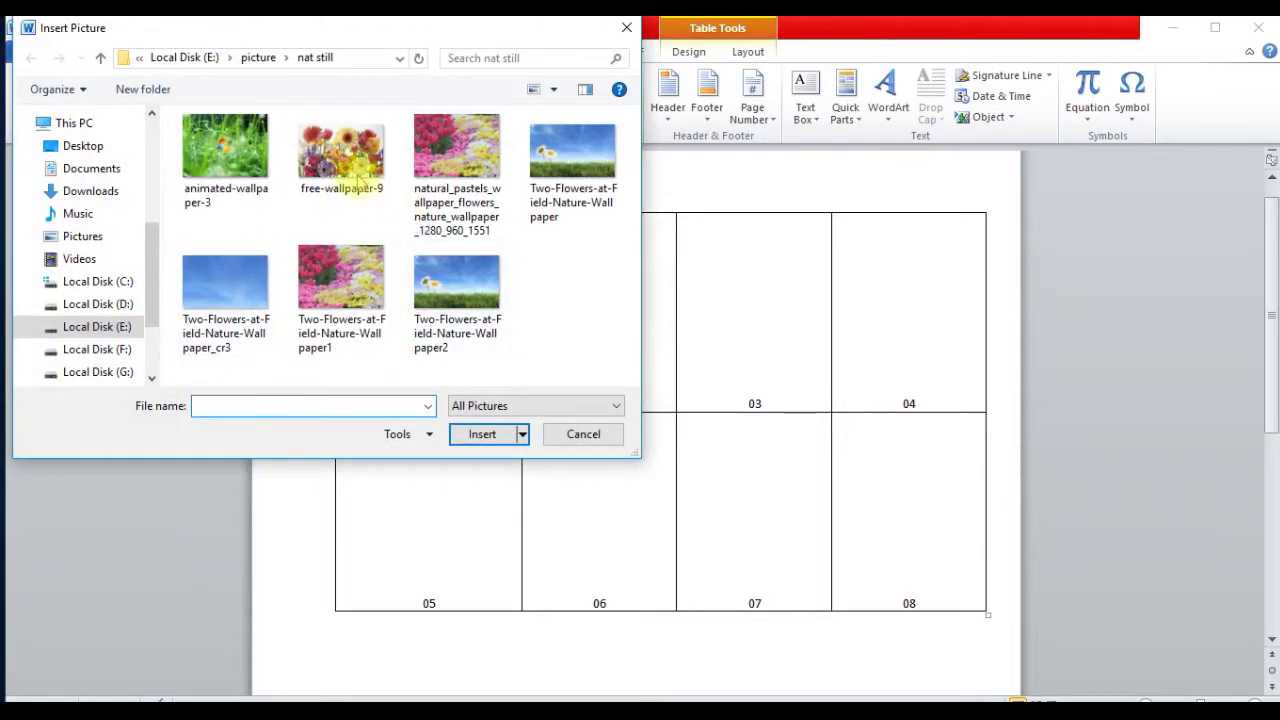
{"action": "left_click", "coordinate": [358, 176]}
{"action": "left_click", "coordinate": [484, 433]}
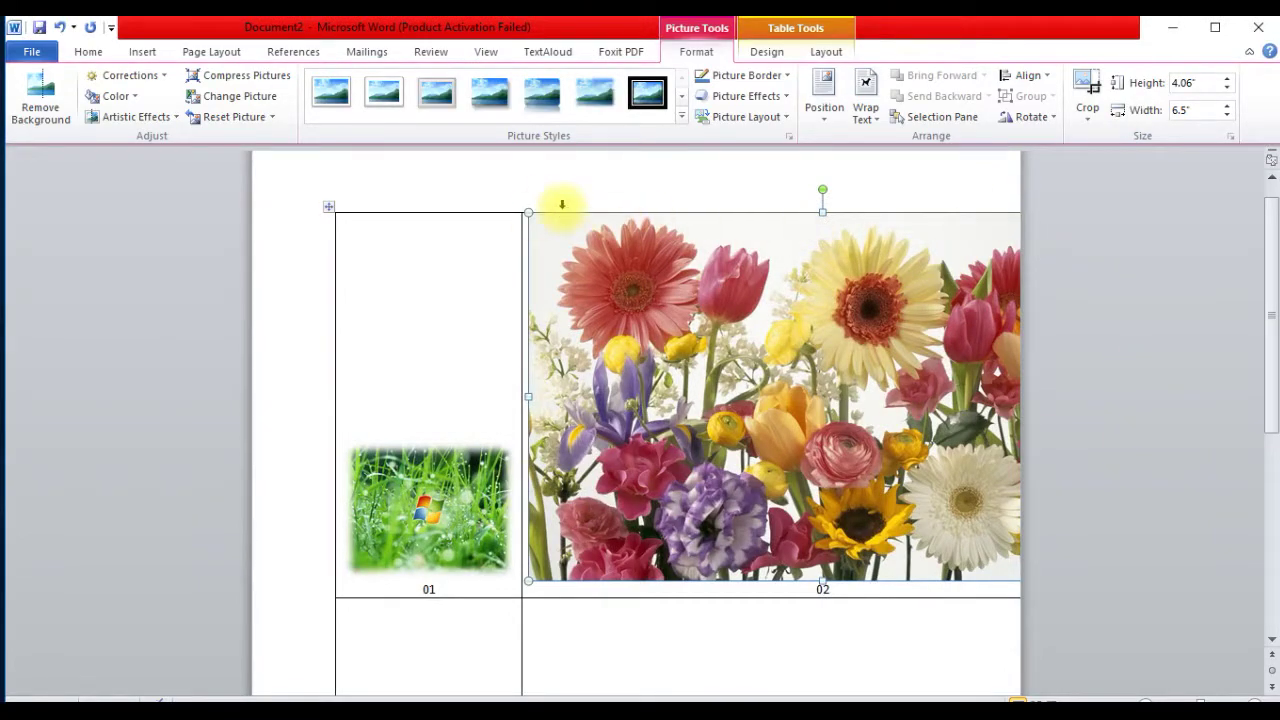
Shrink the flower picture to 1.54 by 1.8 inches and give it soft edges
{"action": "left_click_drag", "start_coordinate": [528, 212], "coordinate": [745, 320]}
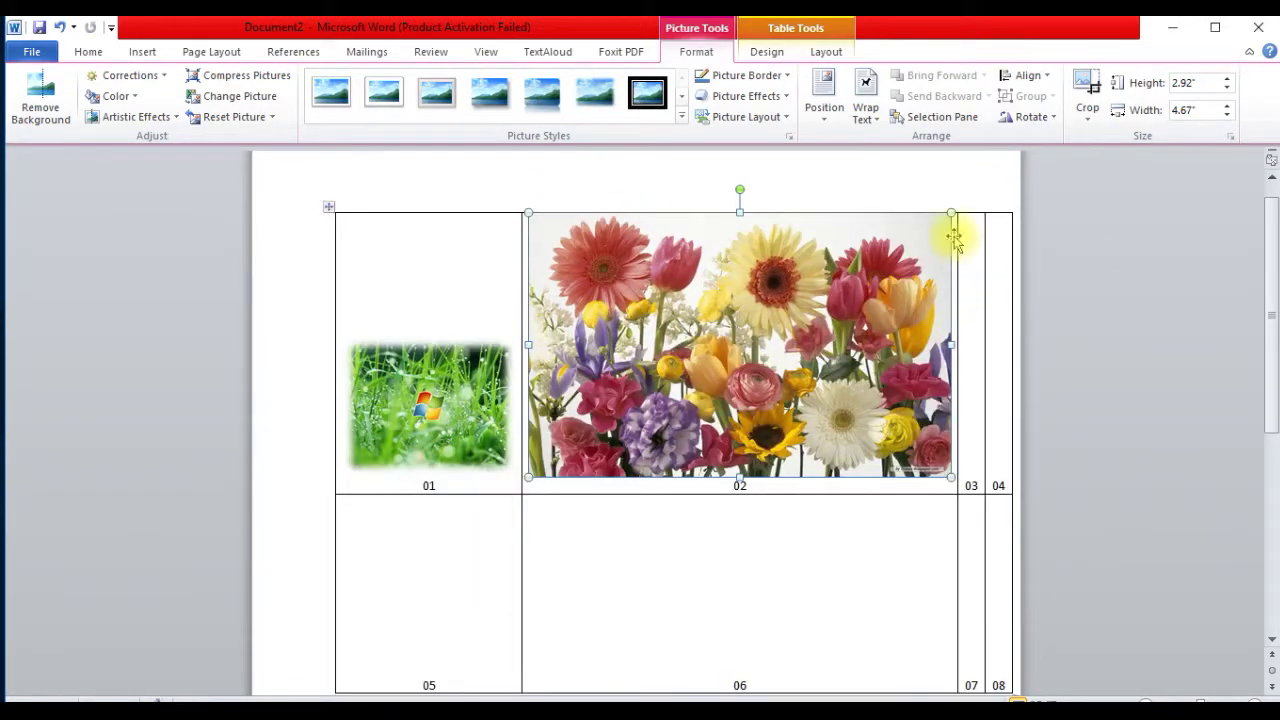
{"action": "left_click_drag", "start_coordinate": [951, 213], "coordinate": [720, 256]}
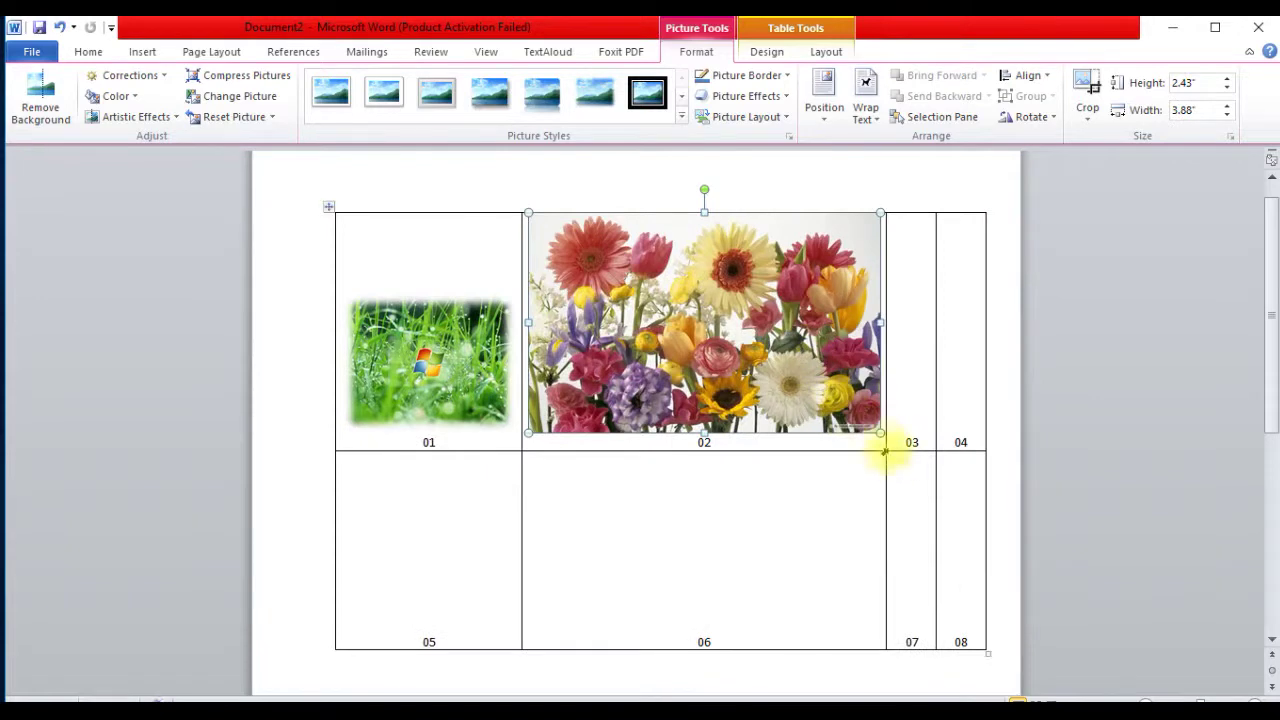
{"action": "left_click_drag", "start_coordinate": [880, 433], "coordinate": [791, 395]}
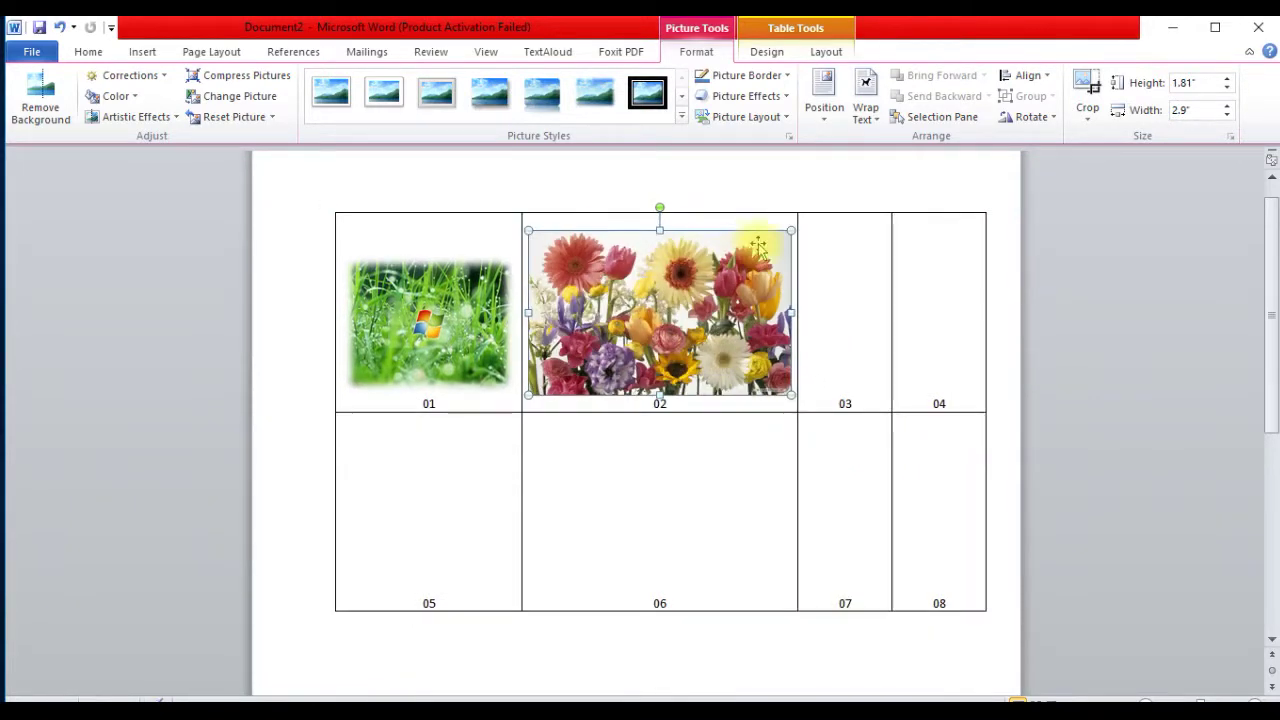
{"action": "left_click_drag", "start_coordinate": [791, 230], "coordinate": [770, 243]}
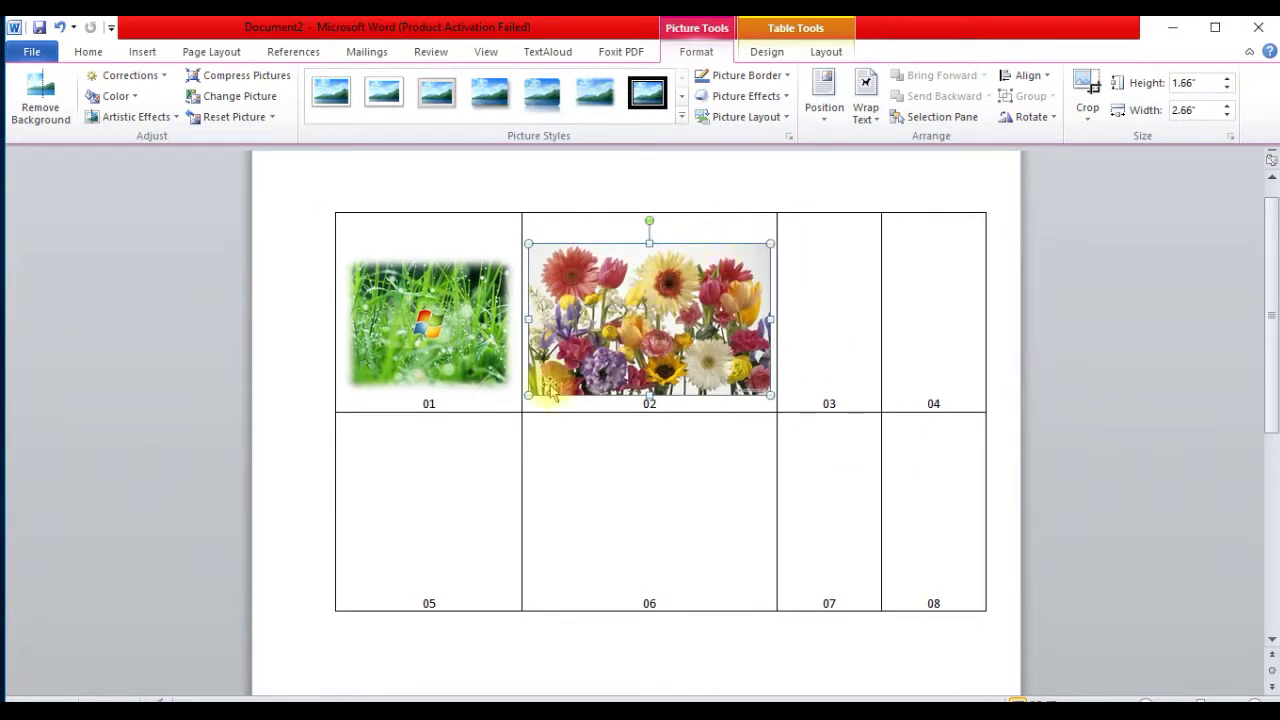
{"action": "left_click_drag", "start_coordinate": [528, 394], "coordinate": [565, 372]}
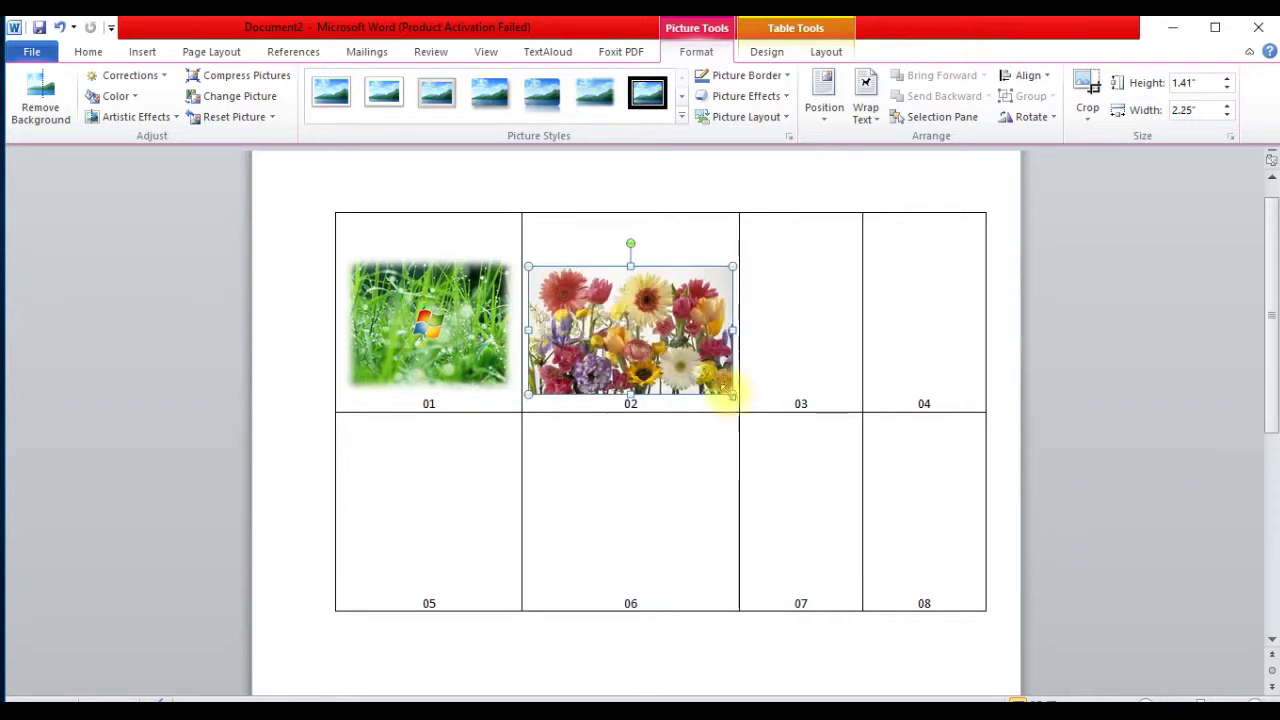
{"action": "left_click_drag", "start_coordinate": [609, 289], "coordinate": [609, 254]}
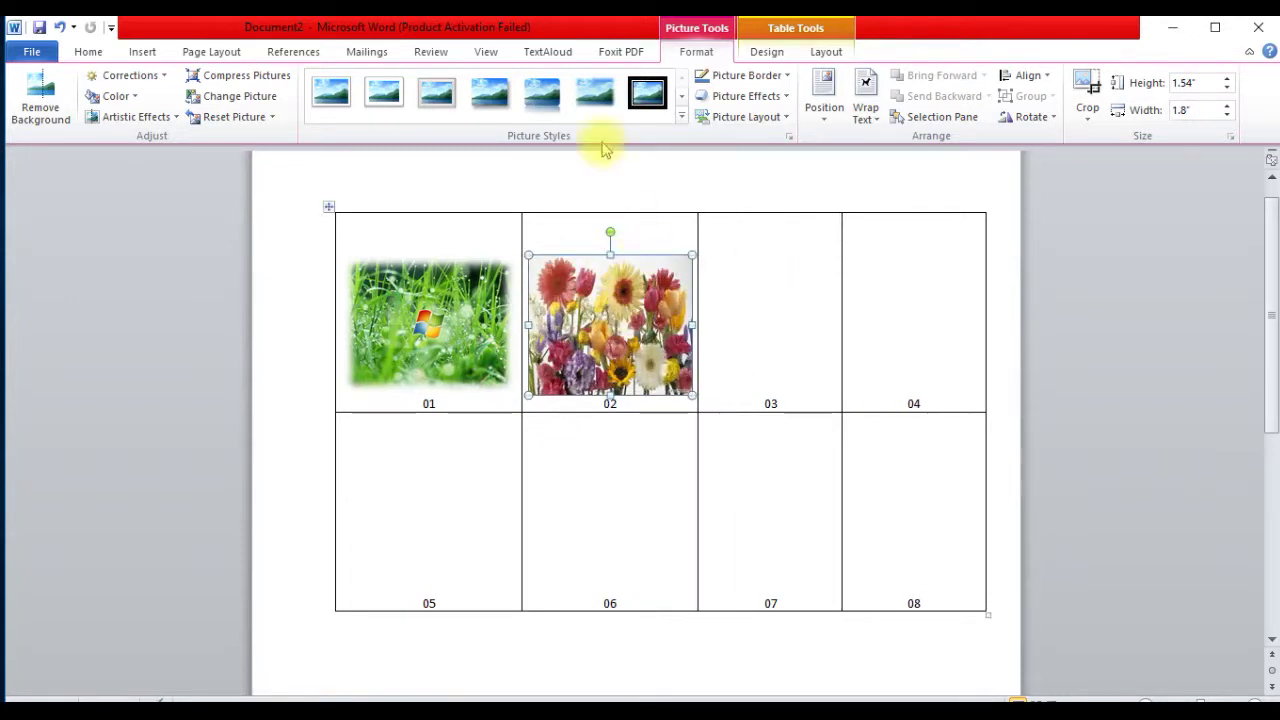
{"action": "left_click", "coordinate": [594, 92]}
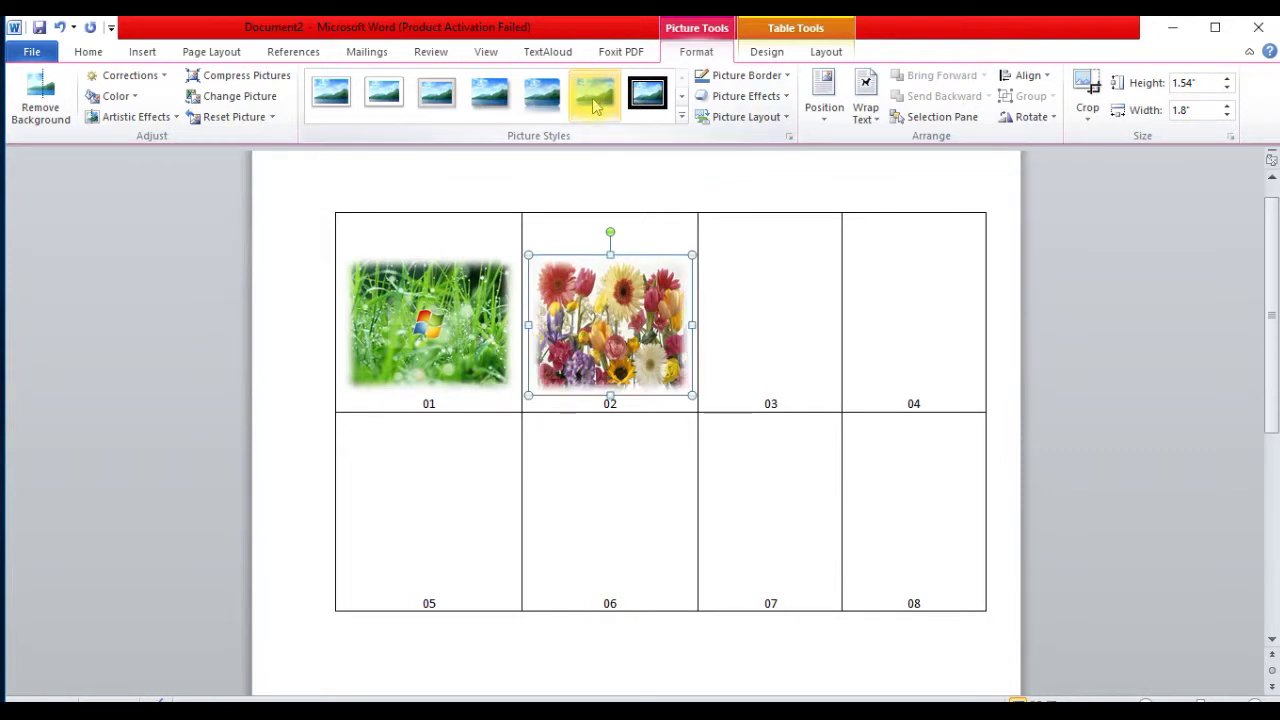
Insert the natural_pastels tulip picture into cell 03
{"action": "left_click", "coordinate": [759, 336]}
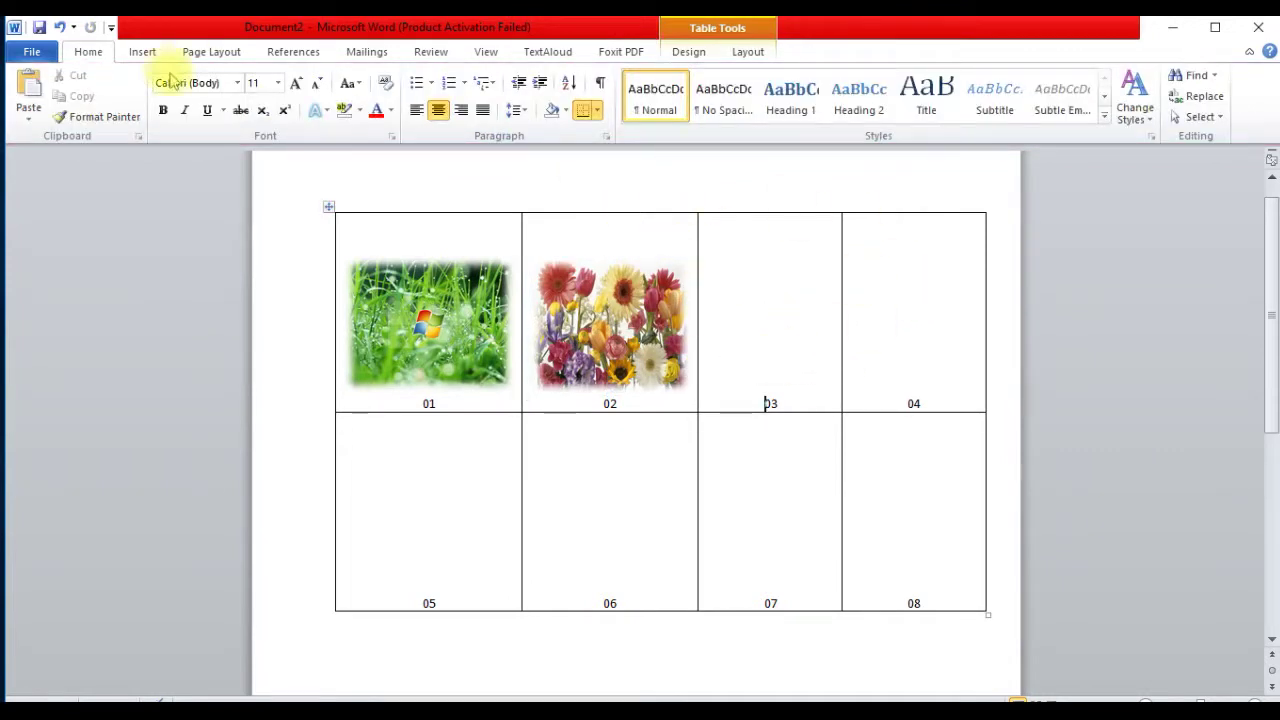
{"action": "left_click", "coordinate": [143, 54]}
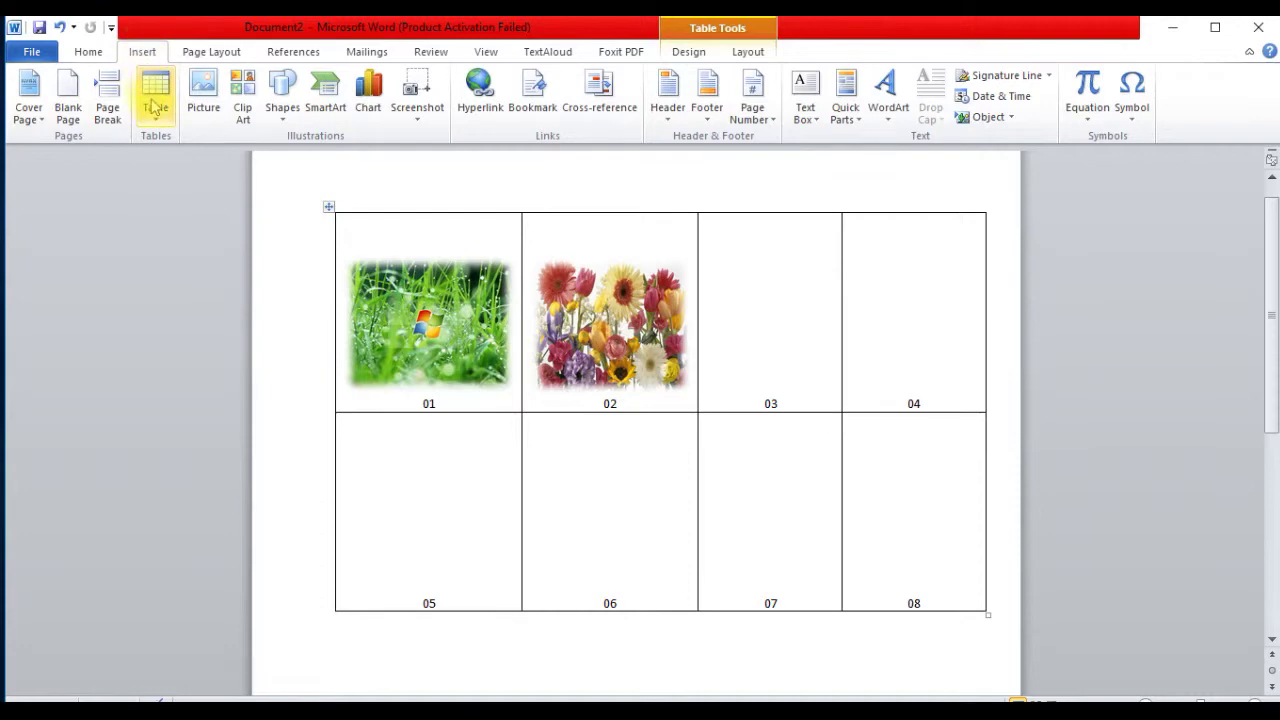
{"action": "left_click", "coordinate": [204, 94]}
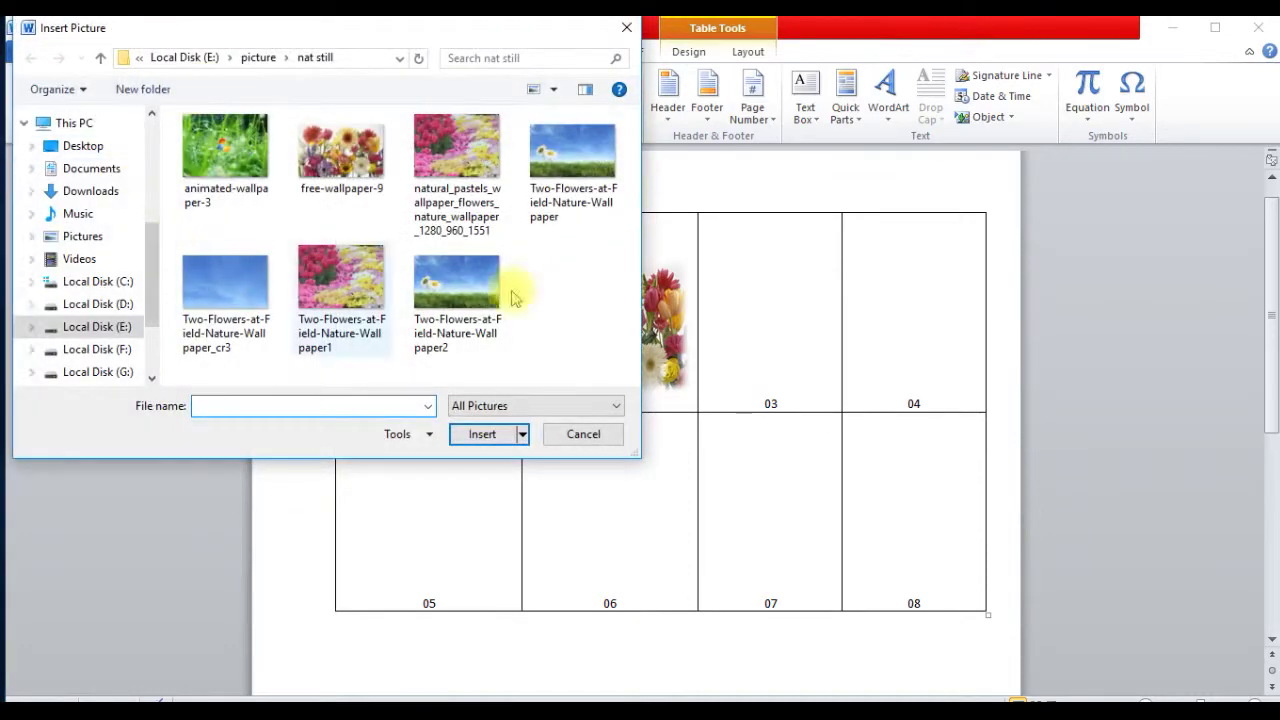
{"action": "left_click", "coordinate": [456, 160]}
{"action": "left_click", "coordinate": [475, 434]}
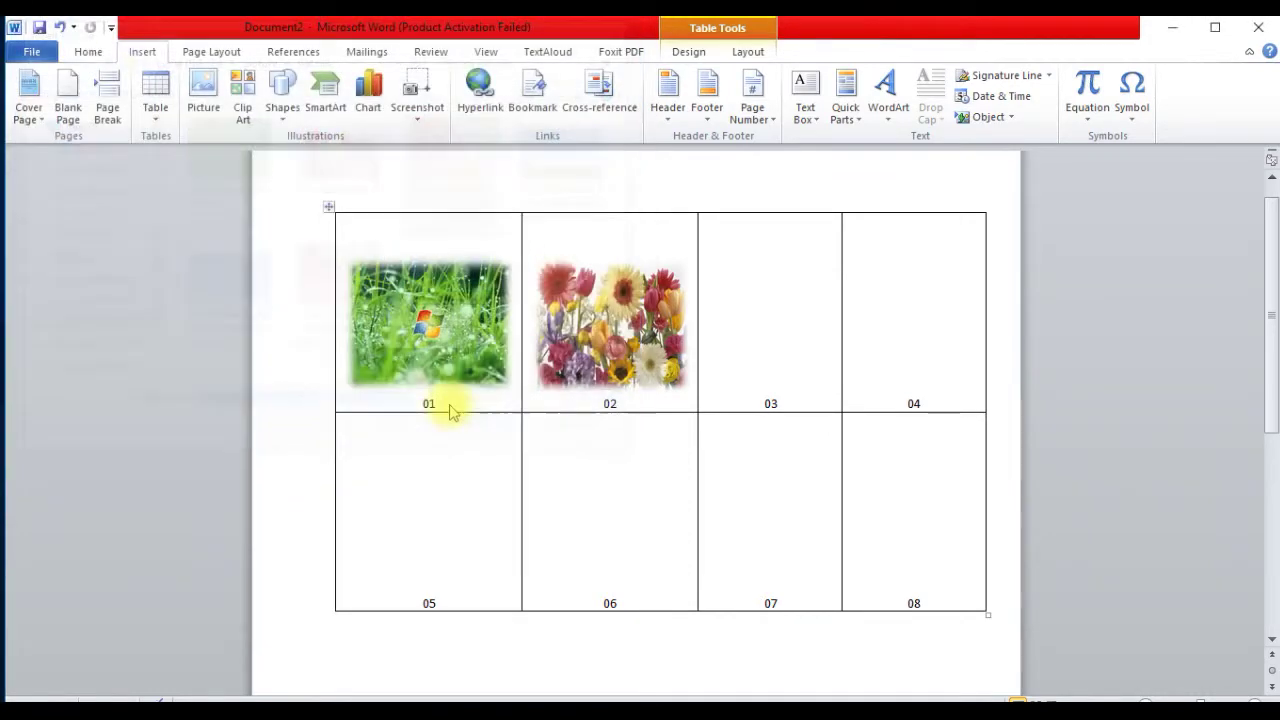
Shrink the tulip picture to fit cell 03 and apply a soft-edge style
{"action": "left_click_drag", "start_coordinate": [706, 213], "coordinate": [822, 300]}
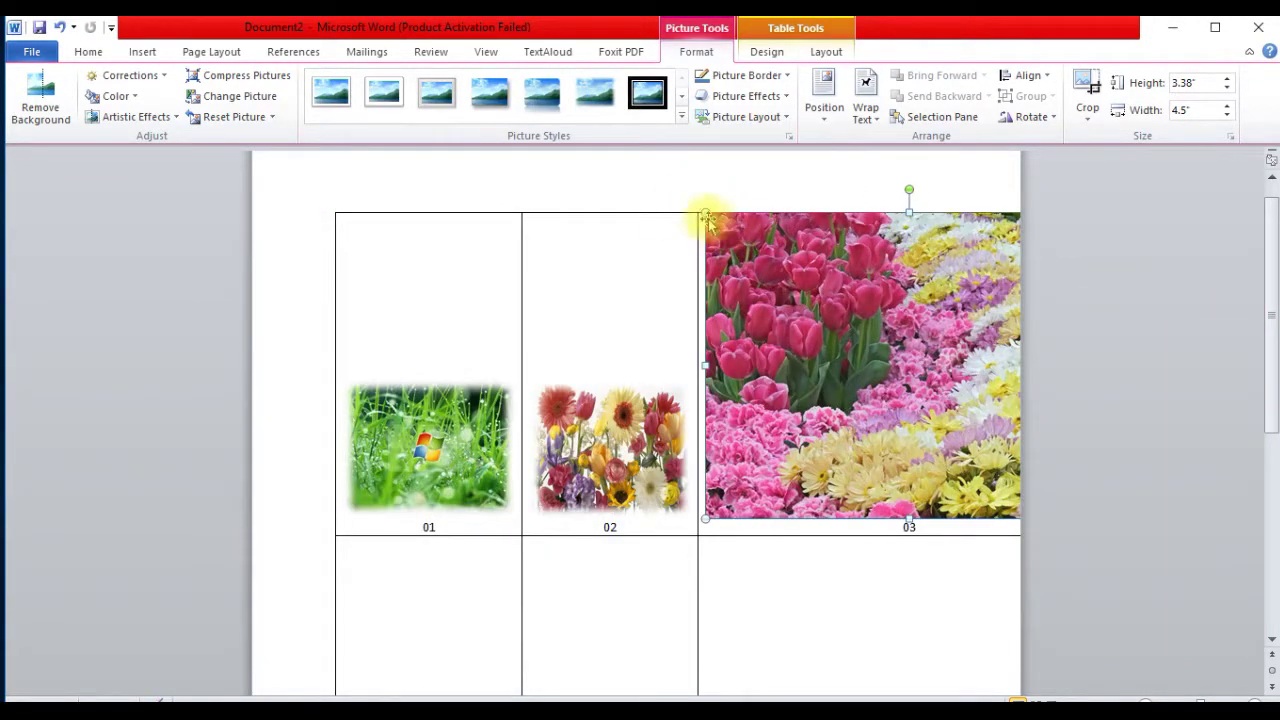
{"action": "left_click_drag", "start_coordinate": [706, 213], "coordinate": [768, 258]}
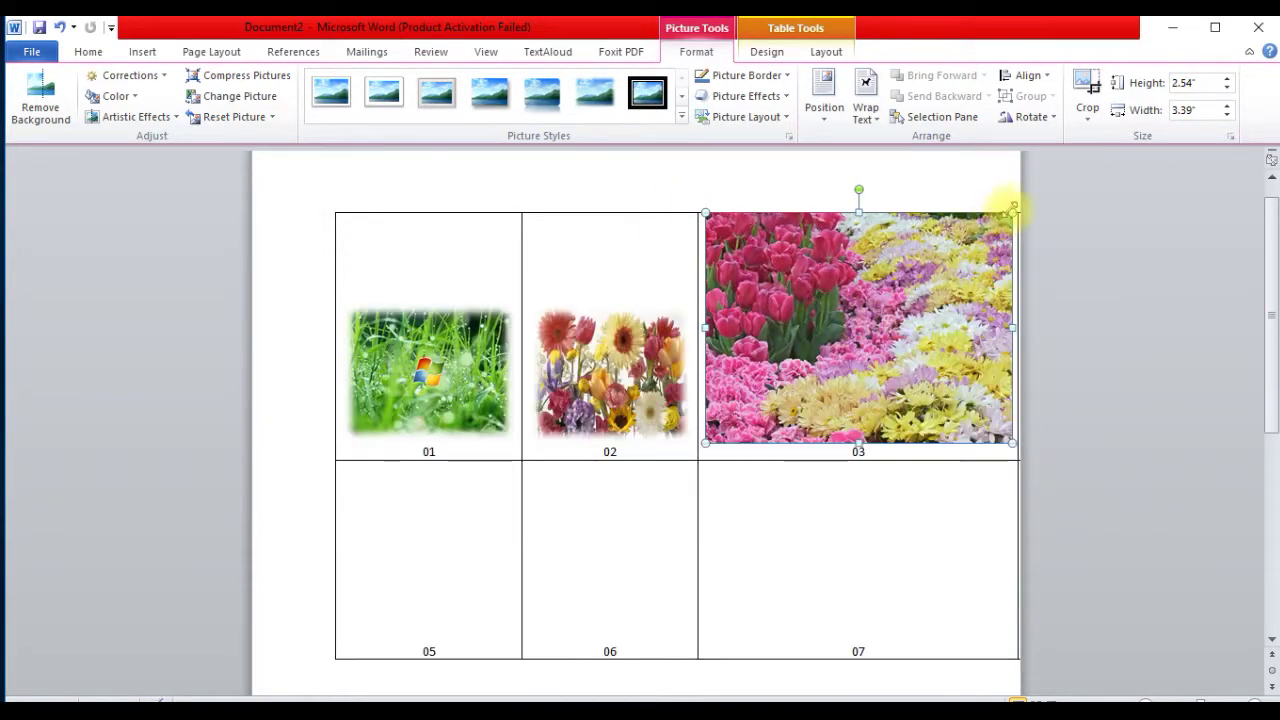
{"action": "left_click_drag", "start_coordinate": [1012, 212], "coordinate": [818, 288]}
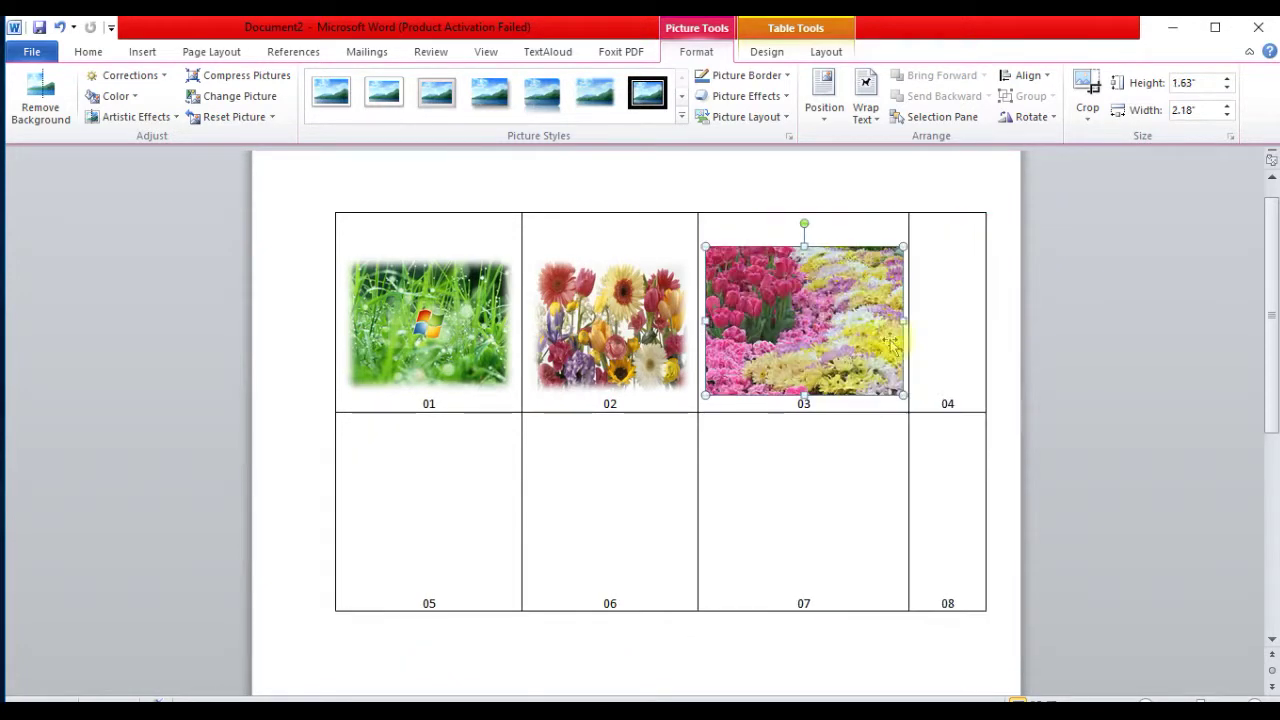
{"action": "left_click_drag", "start_coordinate": [903, 393], "coordinate": [835, 345]}
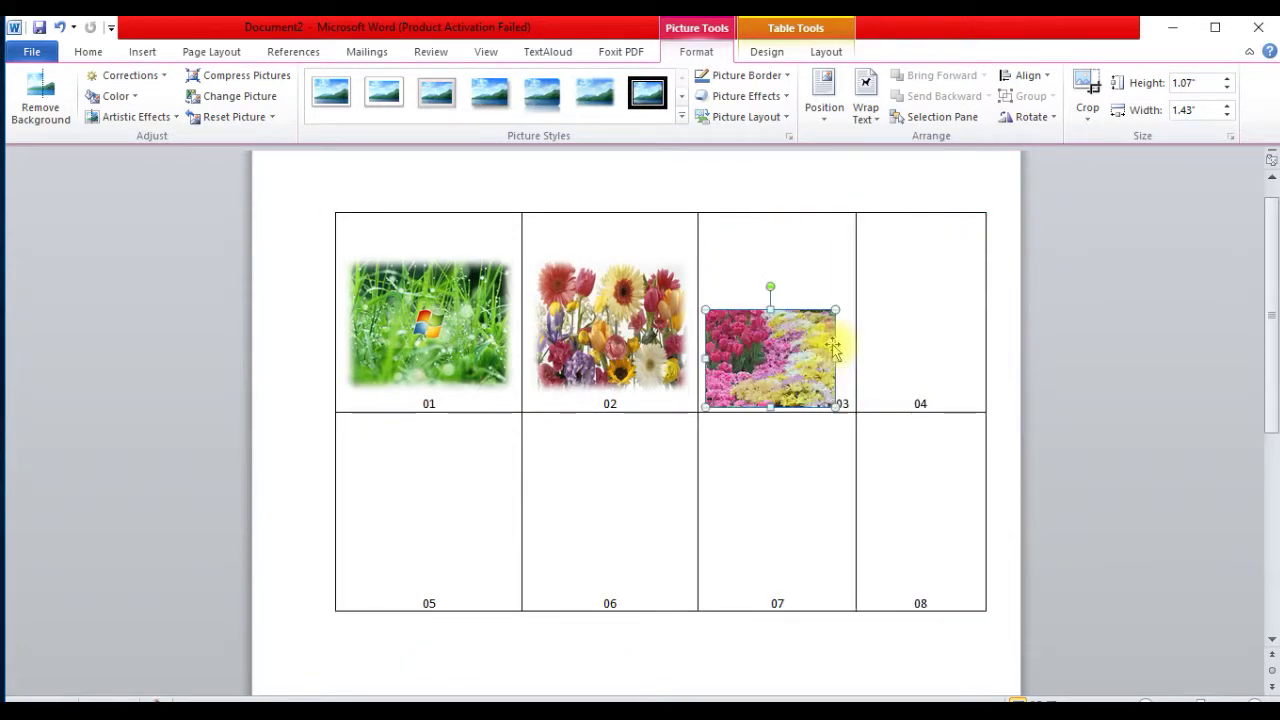
{"action": "left_click", "coordinate": [594, 100]}
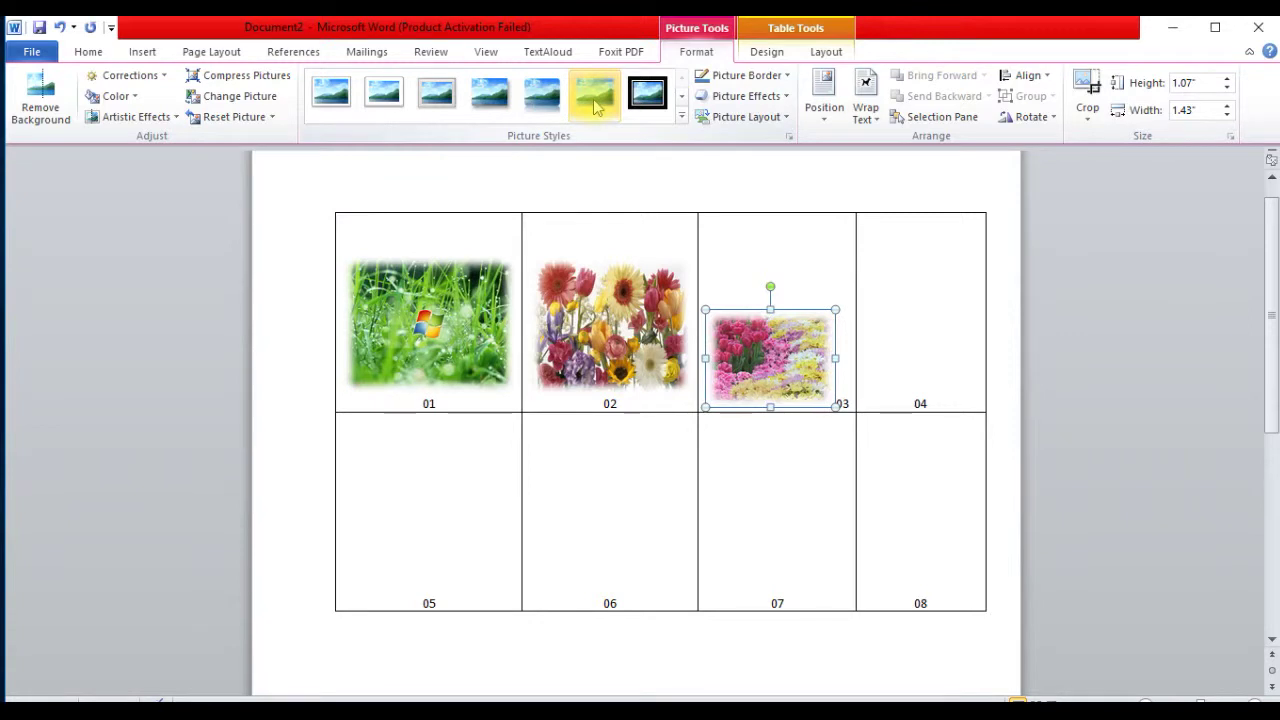
Adjust the tulip picture's height and size to 1.41 by 1.18 inches
{"action": "left_click", "coordinate": [776, 306]}
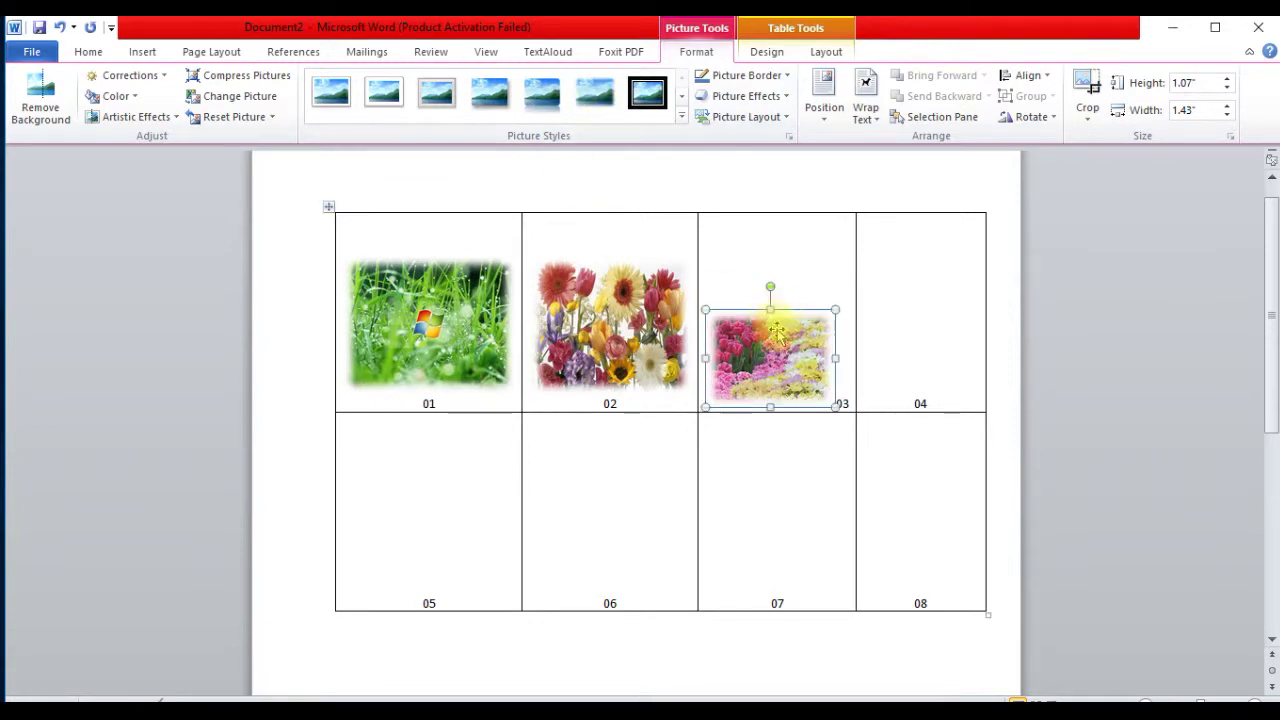
{"action": "left_click_drag", "start_coordinate": [770, 310], "coordinate": [770, 281]}
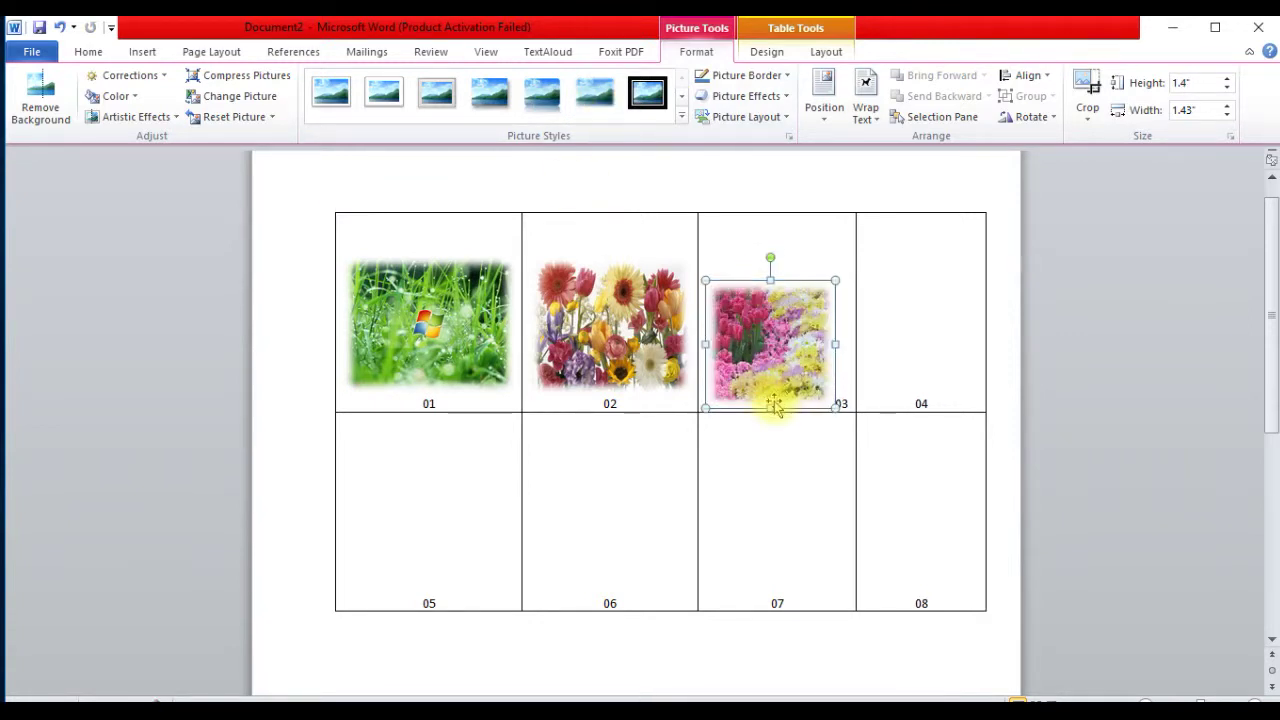
{"action": "left_click_drag", "start_coordinate": [770, 406], "coordinate": [770, 380]}
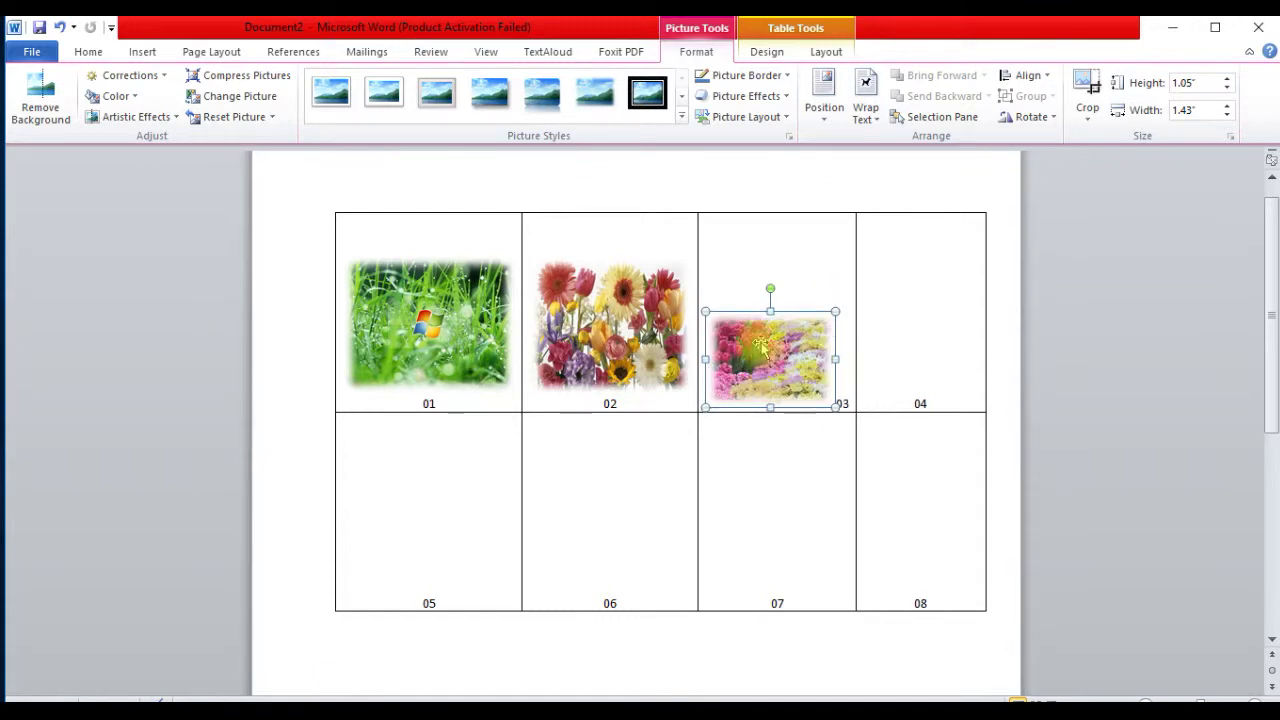
{"action": "left_click_drag", "start_coordinate": [770, 310], "coordinate": [770, 265]}
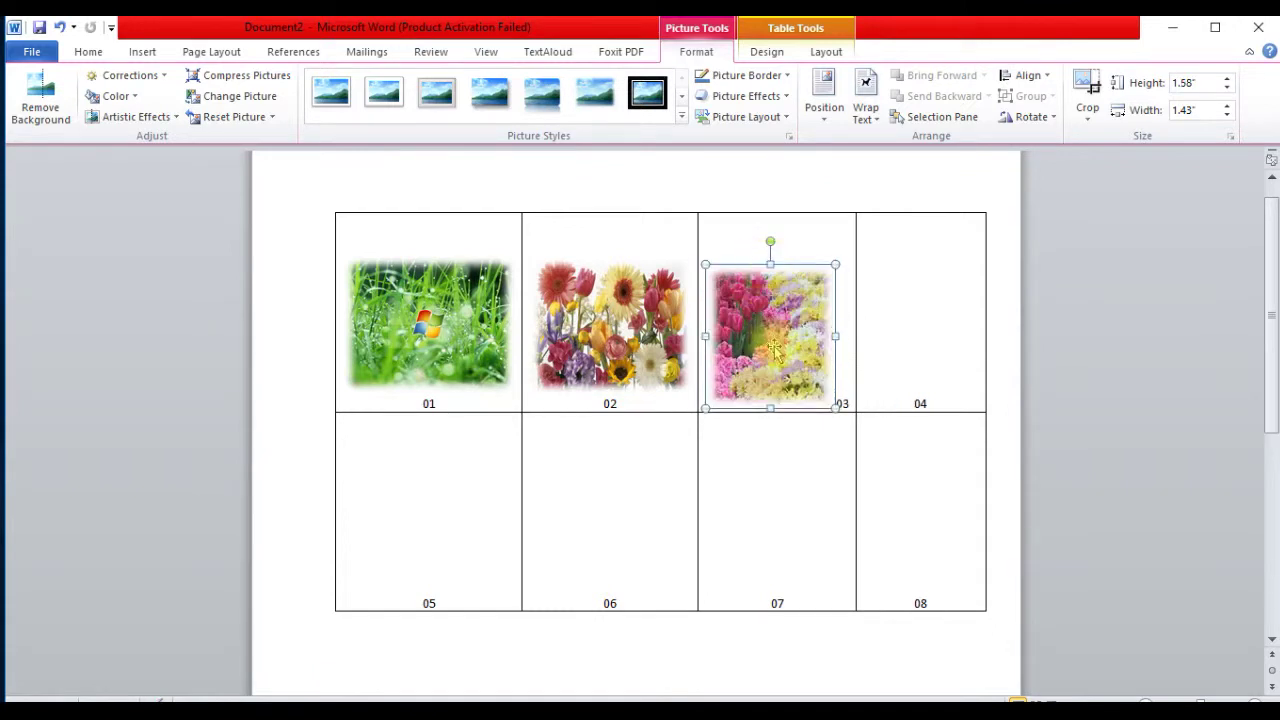
{"action": "left_click", "coordinate": [772, 314]}
{"action": "left_click", "coordinate": [769, 275]}
{"action": "left_click_drag", "start_coordinate": [769, 263], "coordinate": [770, 220]}
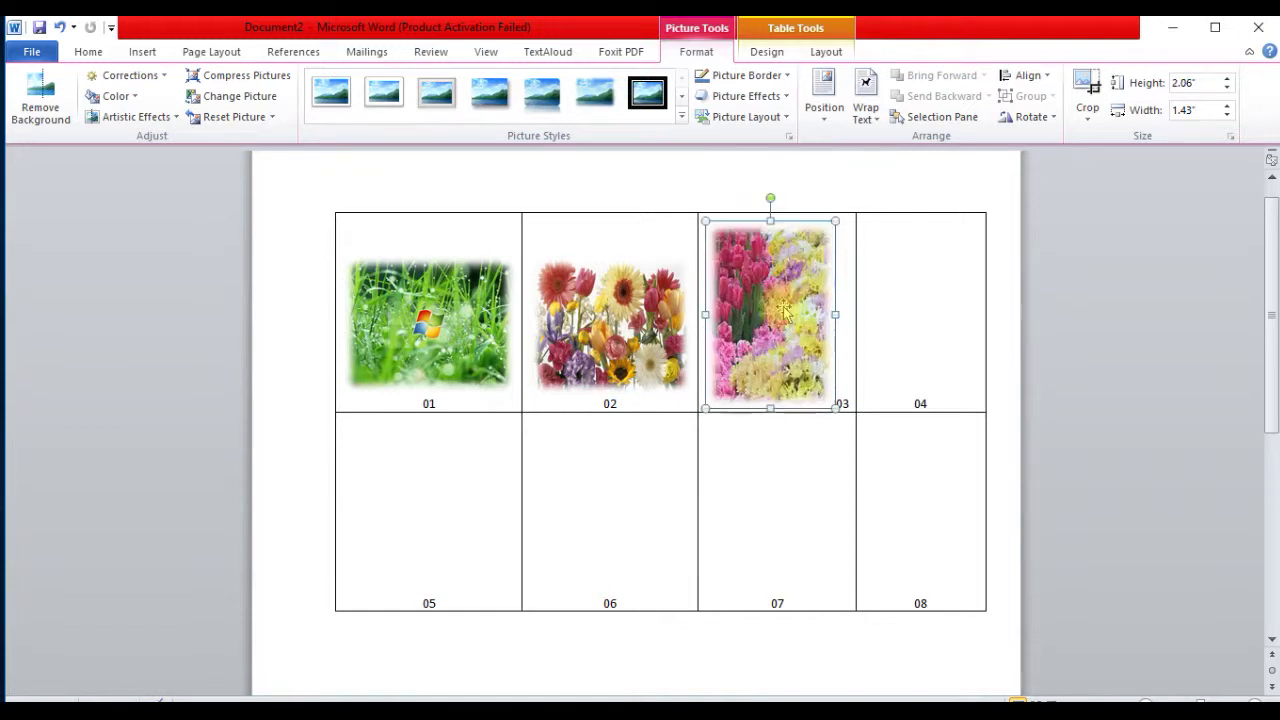
{"action": "left_click_drag", "start_coordinate": [772, 407], "coordinate": [771, 375]}
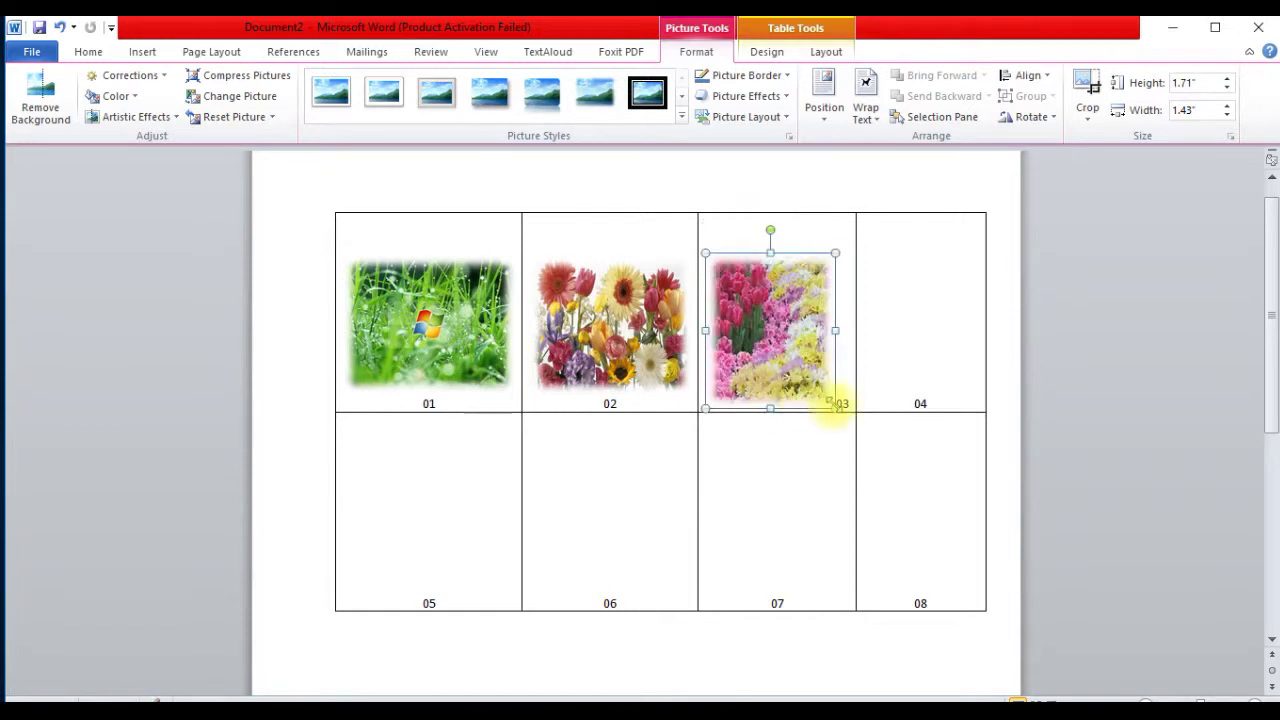
{"action": "left_click_drag", "start_coordinate": [835, 408], "coordinate": [810, 380]}
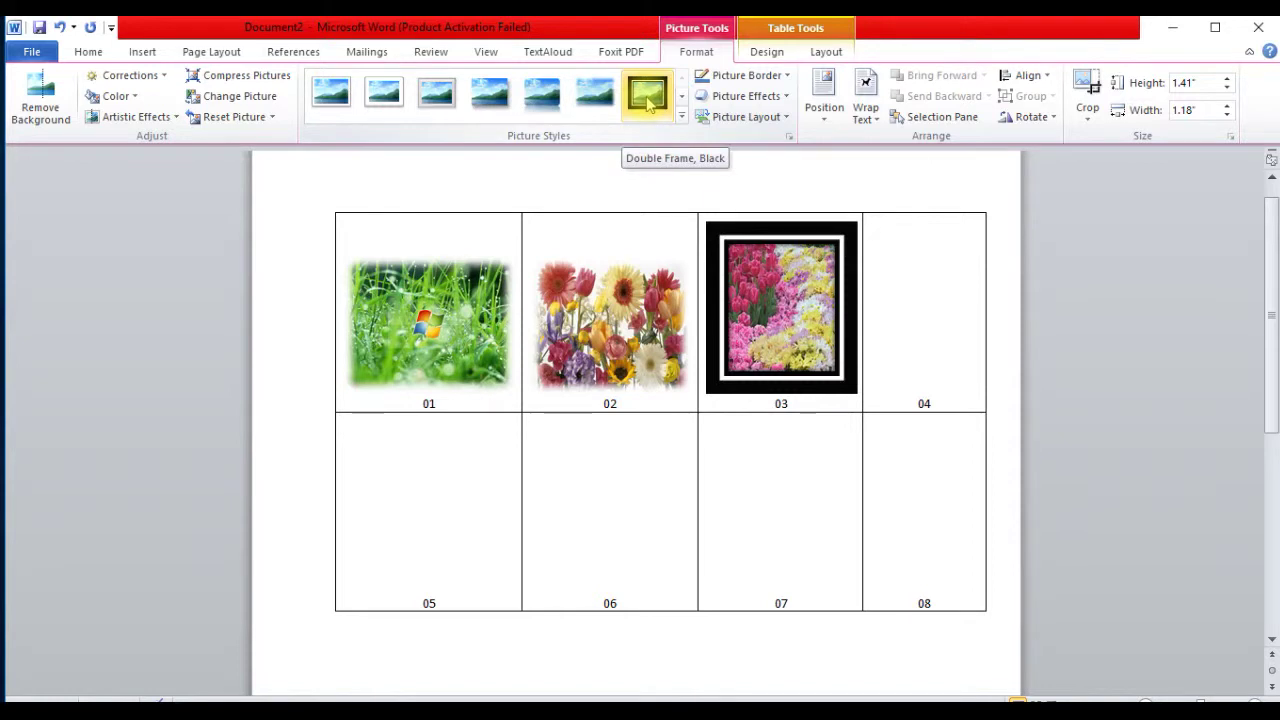
Frame the tulip picture with the Double Frame, Black picture style
{"action": "left_click", "coordinate": [648, 103]}
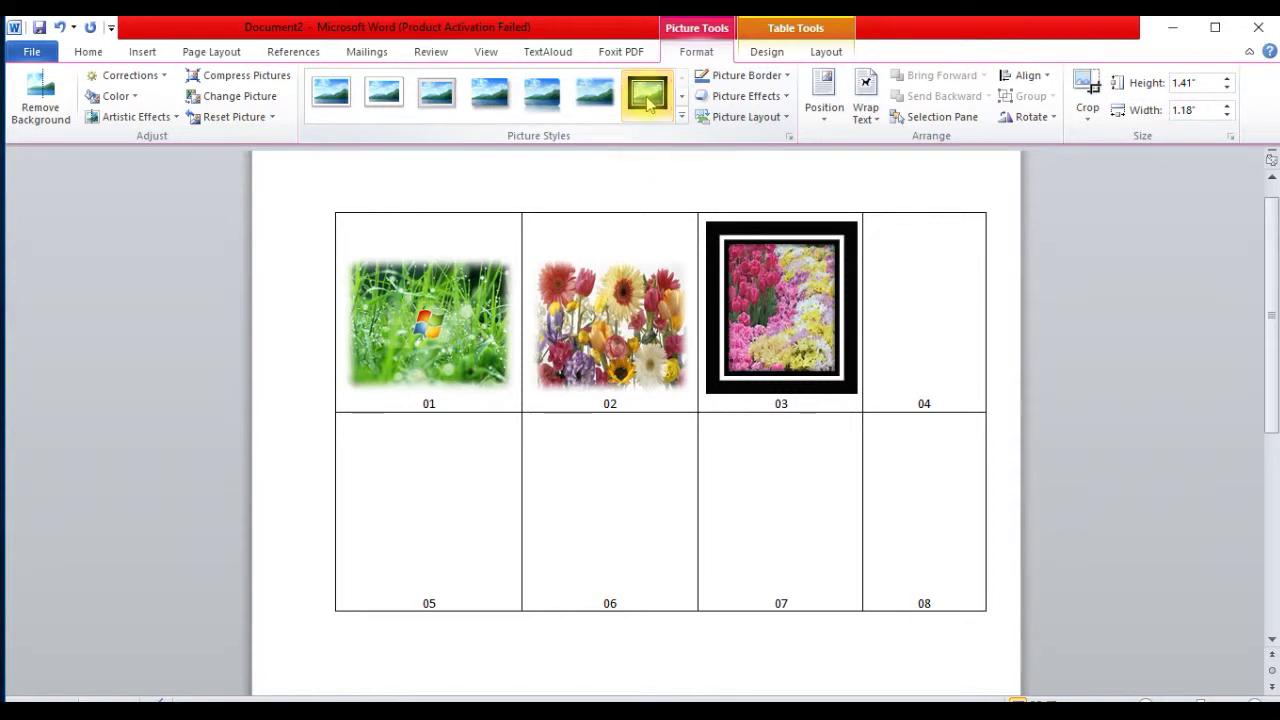
Insert the Two-Flowers-at-Field-Nature-Wallpaper daisy picture into cell 04
{"action": "left_click", "coordinate": [898, 340]}
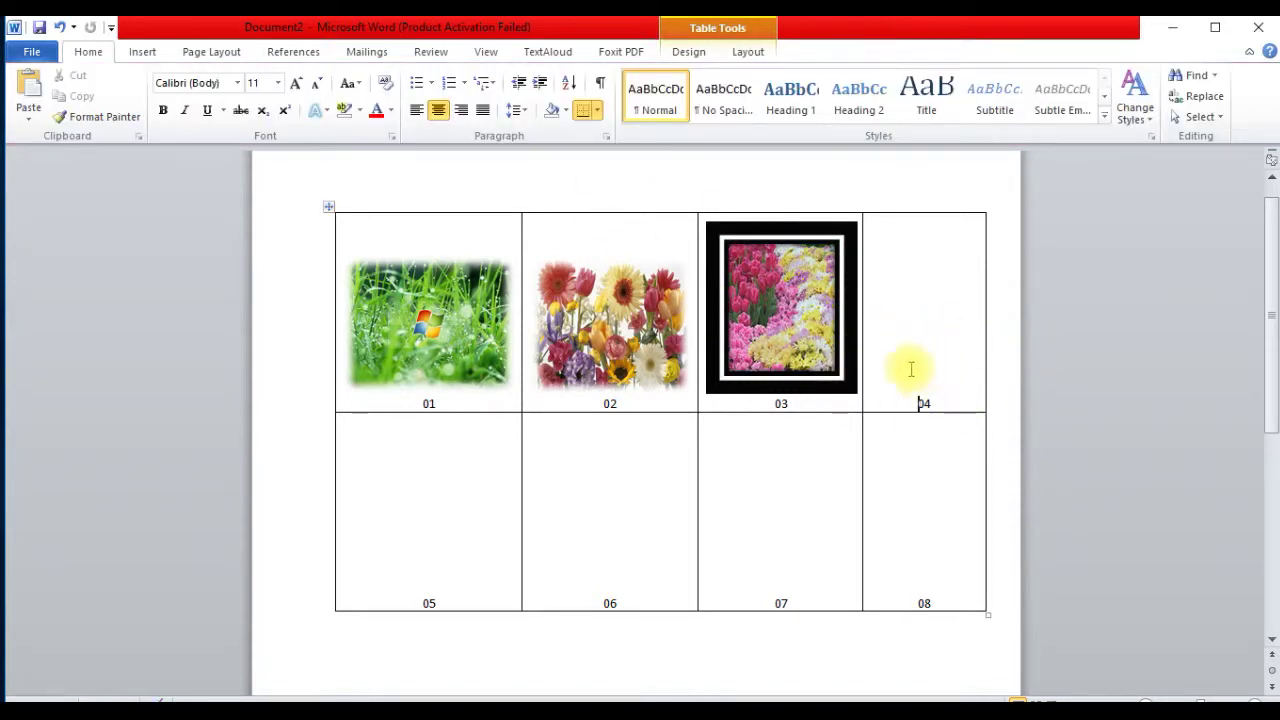
{"action": "left_click", "coordinate": [142, 51]}
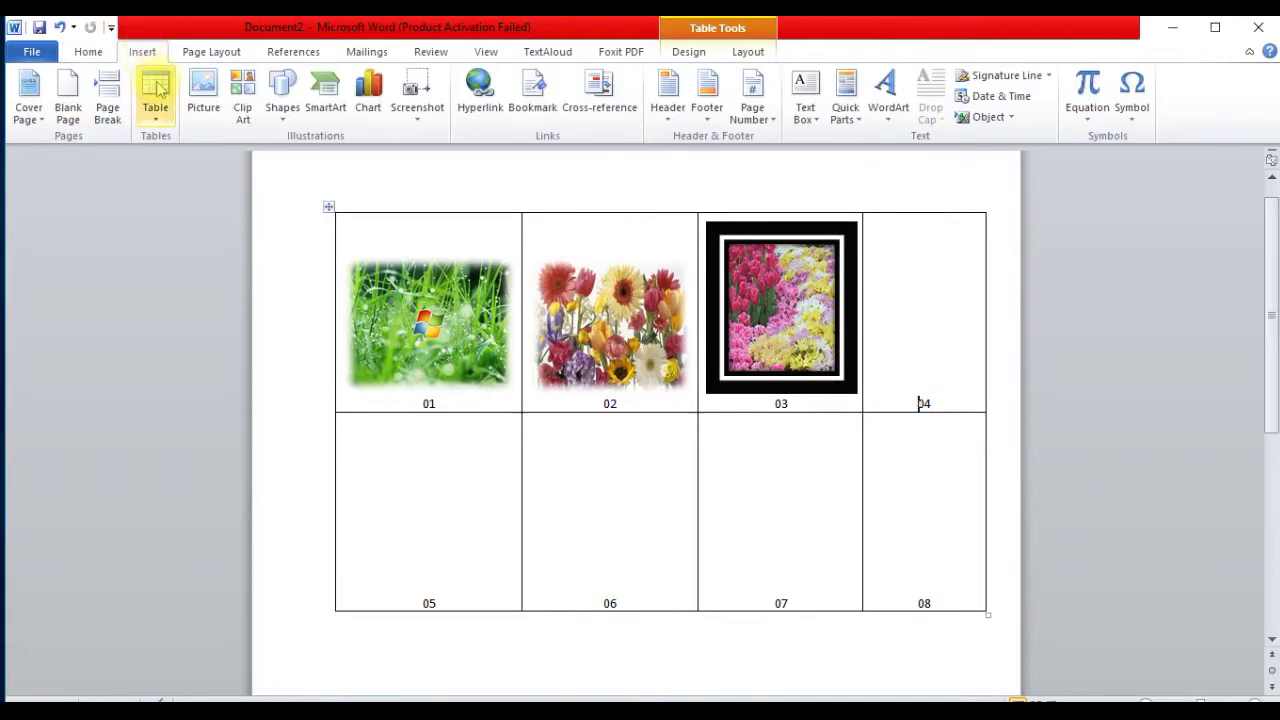
{"action": "left_click", "coordinate": [208, 95]}
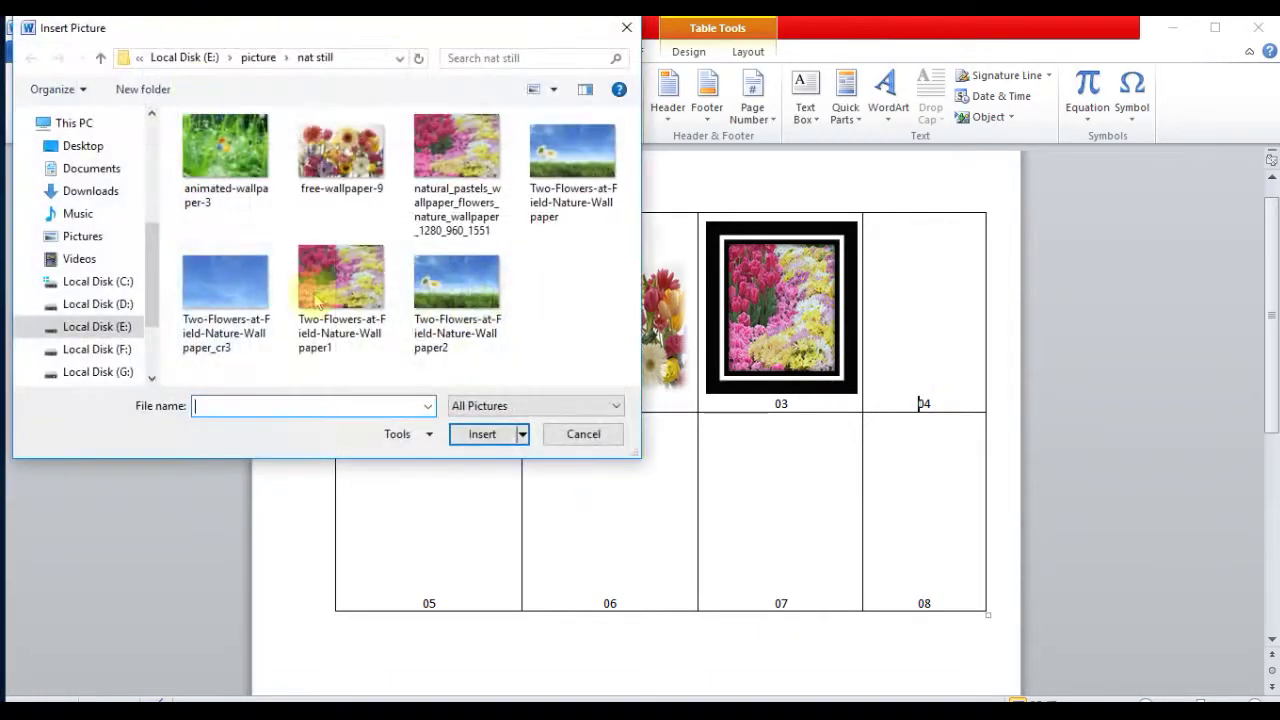
{"action": "left_click", "coordinate": [573, 160]}
{"action": "left_click", "coordinate": [482, 434]}
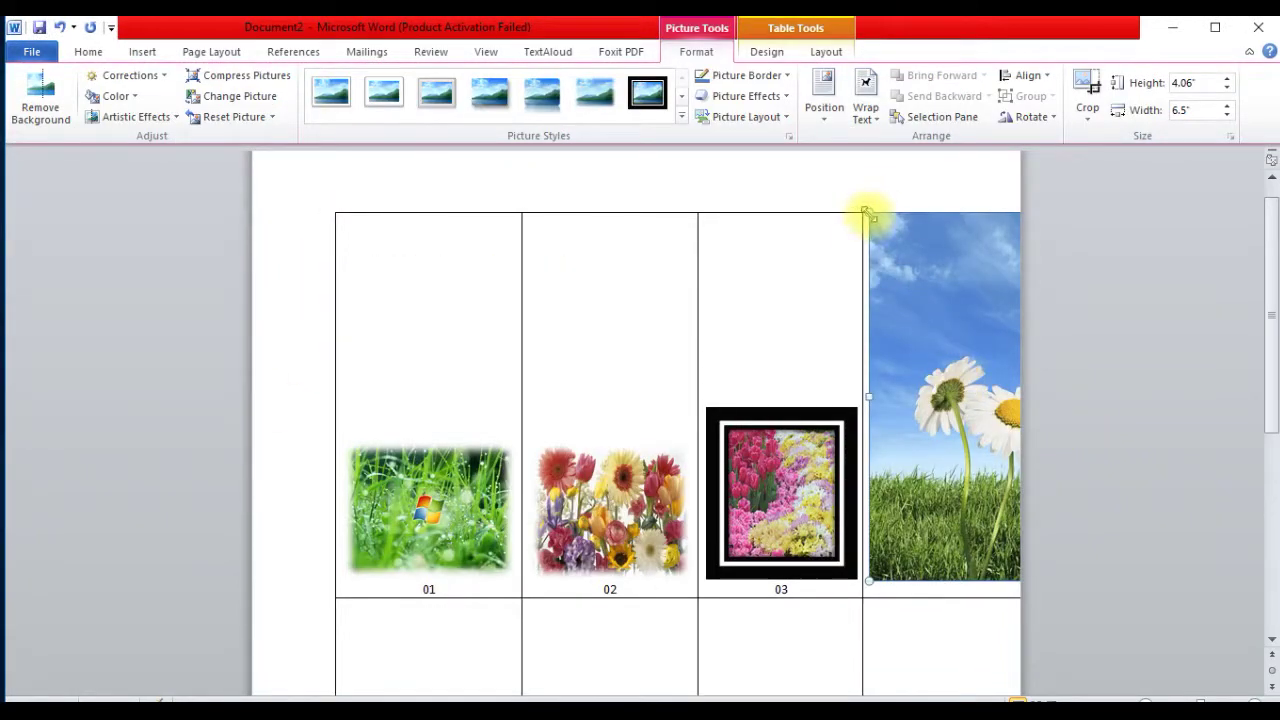
Resize the daisy picture to about 1.46 by 1.03 inches within cell 04
{"action": "left_click_drag", "start_coordinate": [866, 213], "coordinate": [1020, 409]}
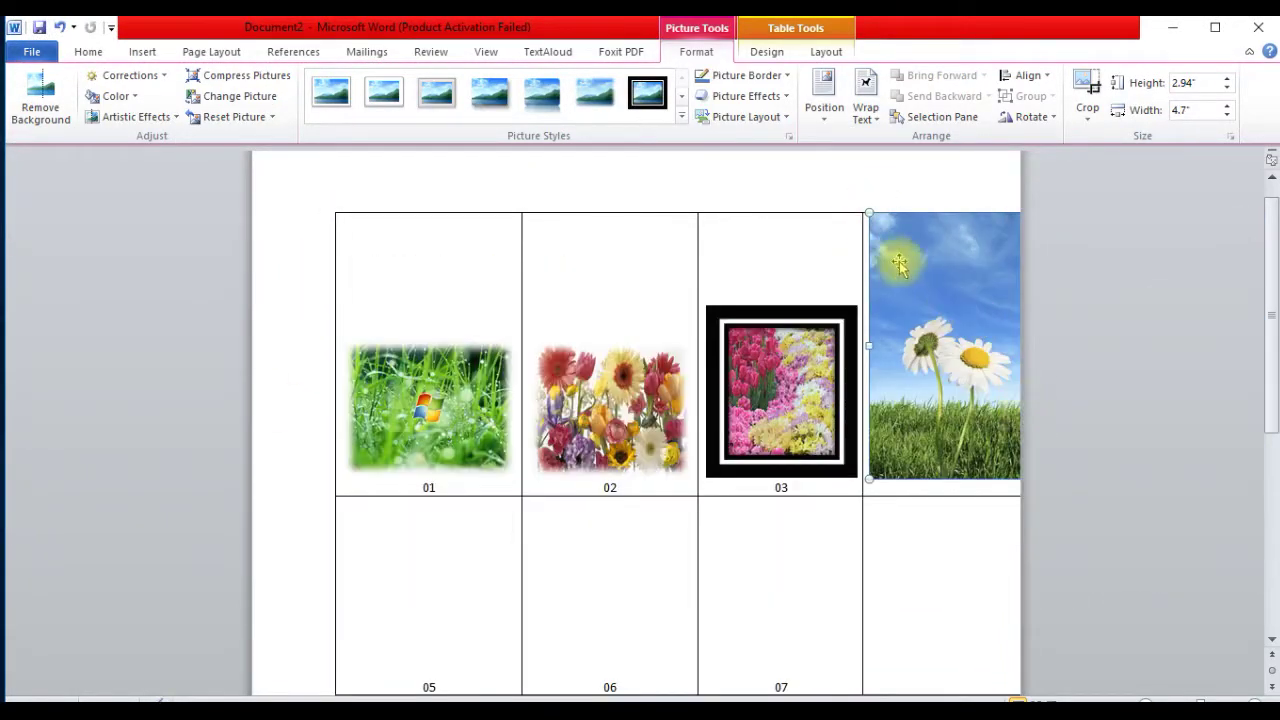
{"action": "left_click_drag", "start_coordinate": [869, 213], "coordinate": [966, 276]}
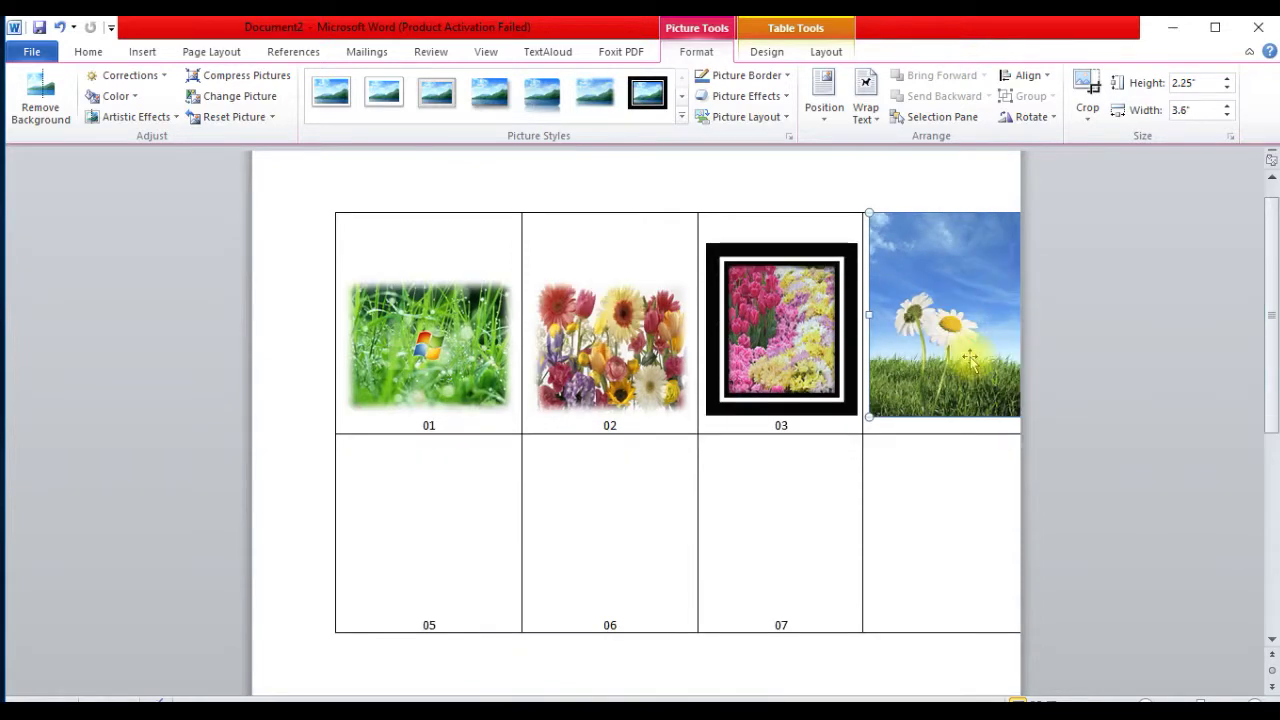
{"action": "left_click_drag", "start_coordinate": [947, 322], "coordinate": [919, 316]}
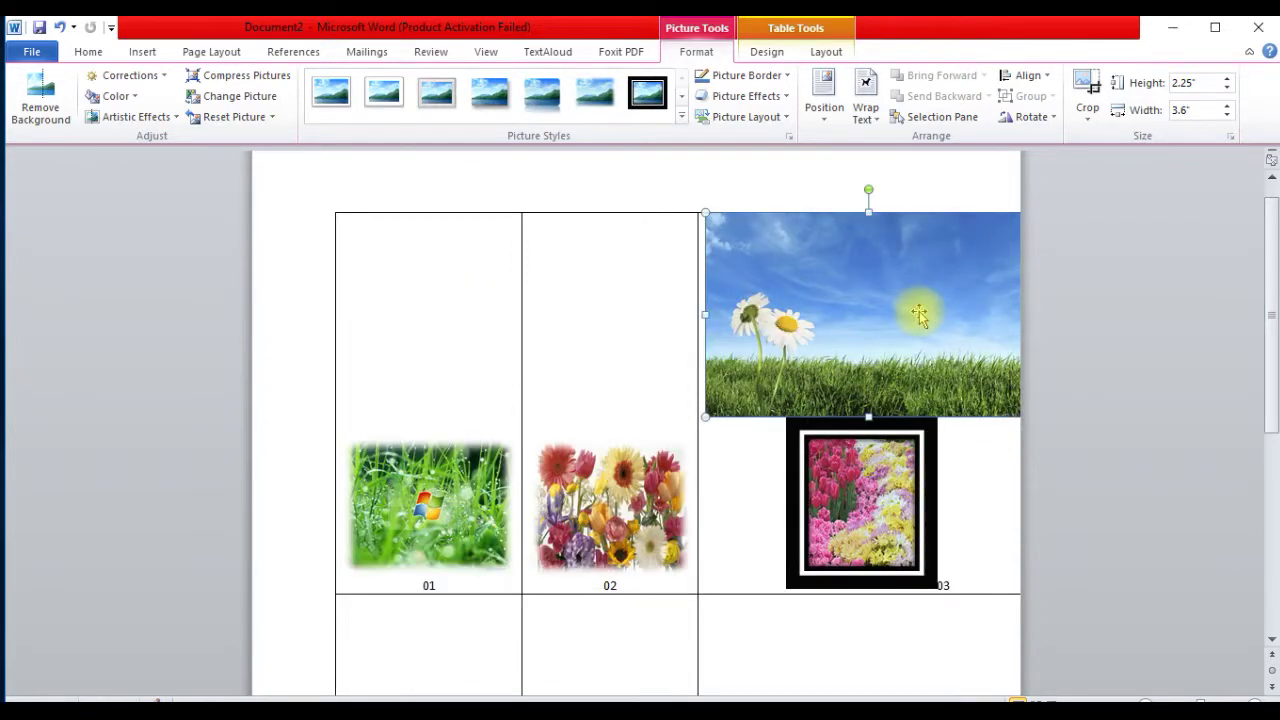
{"action": "mouse_move", "coordinate": [706, 213]}
{"action": "left_mouse_down"}
{"action": "mouse_move", "coordinate": [968, 362]}
{"action": "mouse_move", "coordinate": [884, 313]}
{"action": "mouse_move", "coordinate": [923, 272]}
{"action": "left_mouse_up"}
{"action": "left_click", "coordinate": [931, 408]}
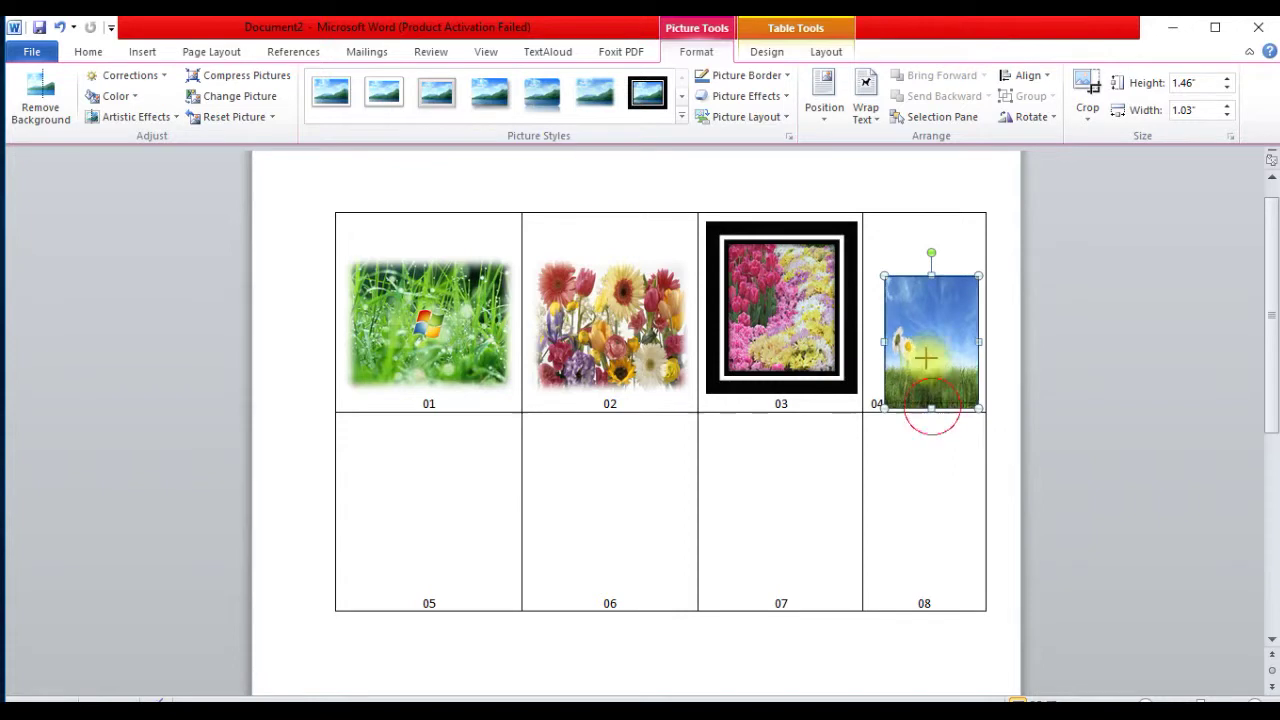
Shrink the daisy picture, try frame and soft-edge styles, and undo the black double frame
{"action": "left_click_drag", "start_coordinate": [928, 365], "coordinate": [928, 352]}
{"action": "left_click_drag", "start_coordinate": [882, 406], "coordinate": [902, 390]}
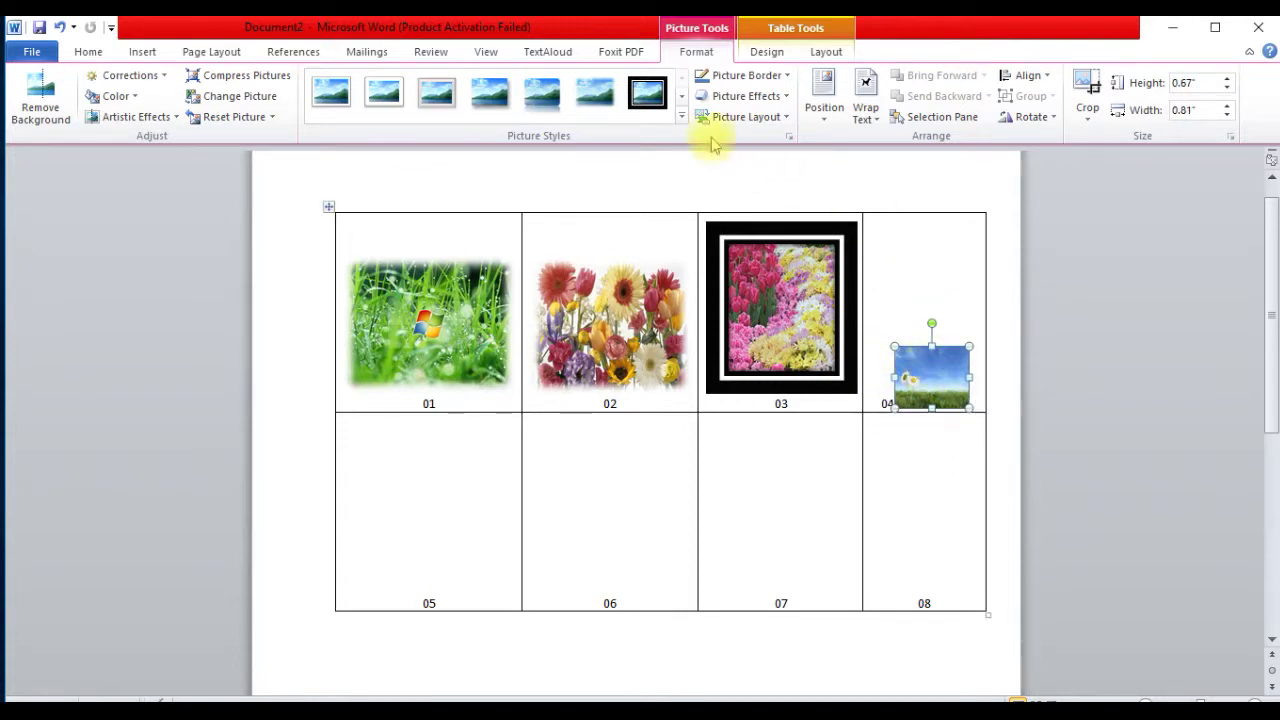
{"action": "left_click", "coordinate": [648, 93]}
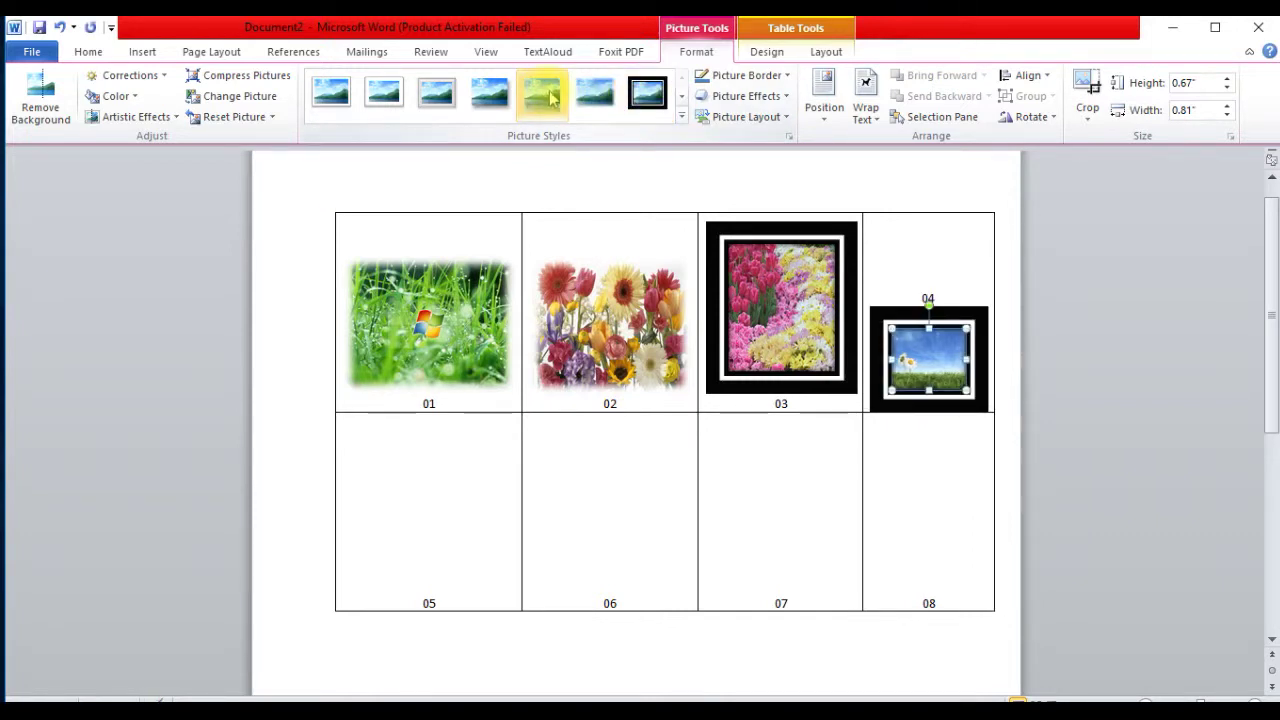
{"action": "left_click", "coordinate": [596, 95]}
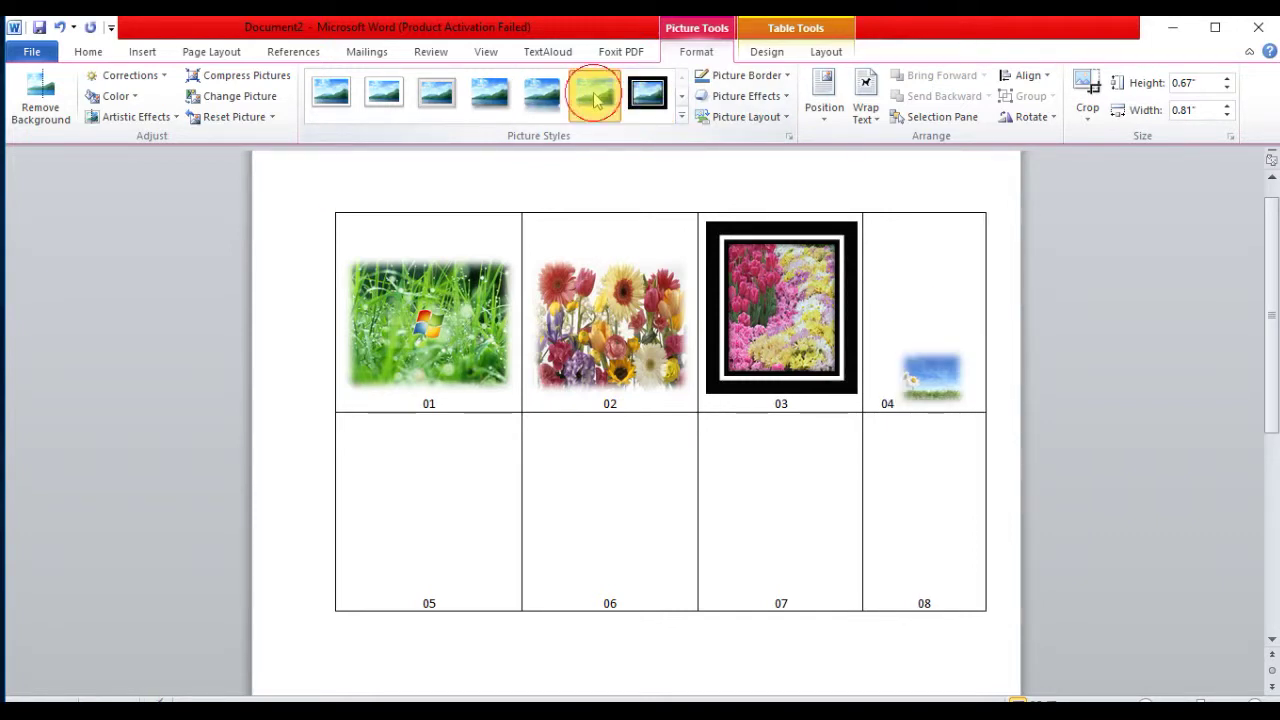
{"action": "left_click", "coordinate": [648, 96]}
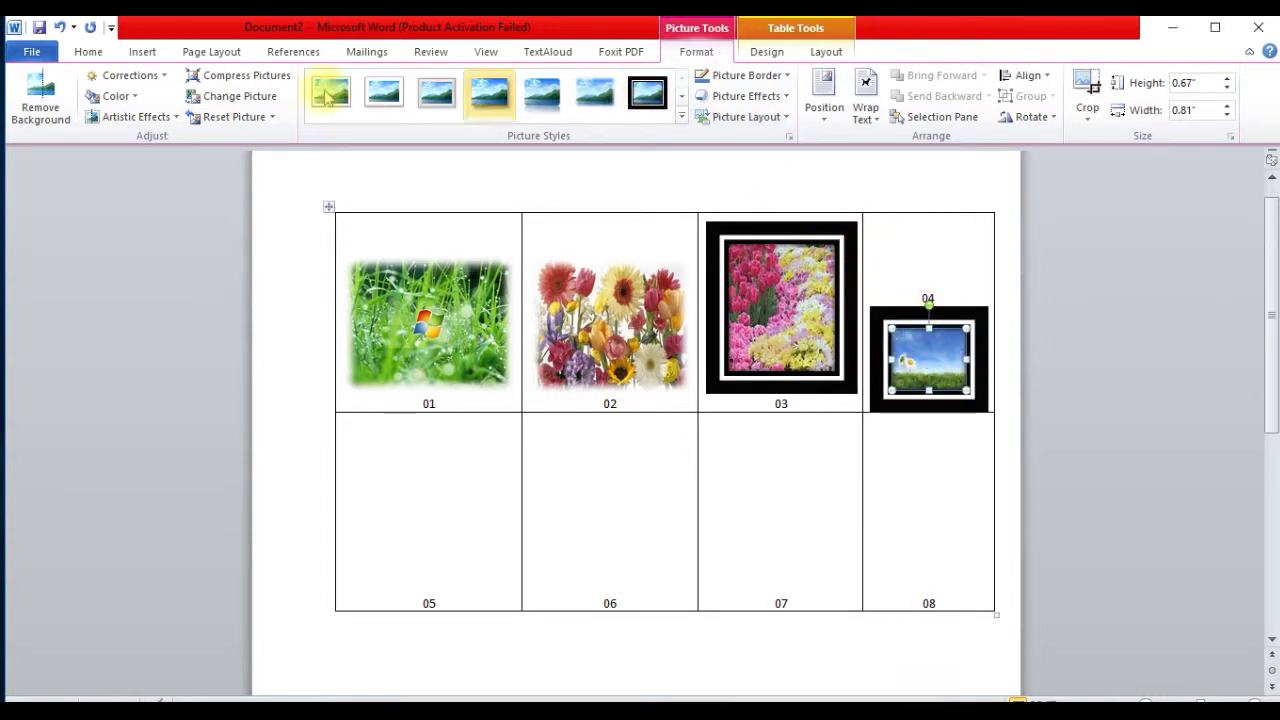
{"action": "left_click", "coordinate": [59, 27]}
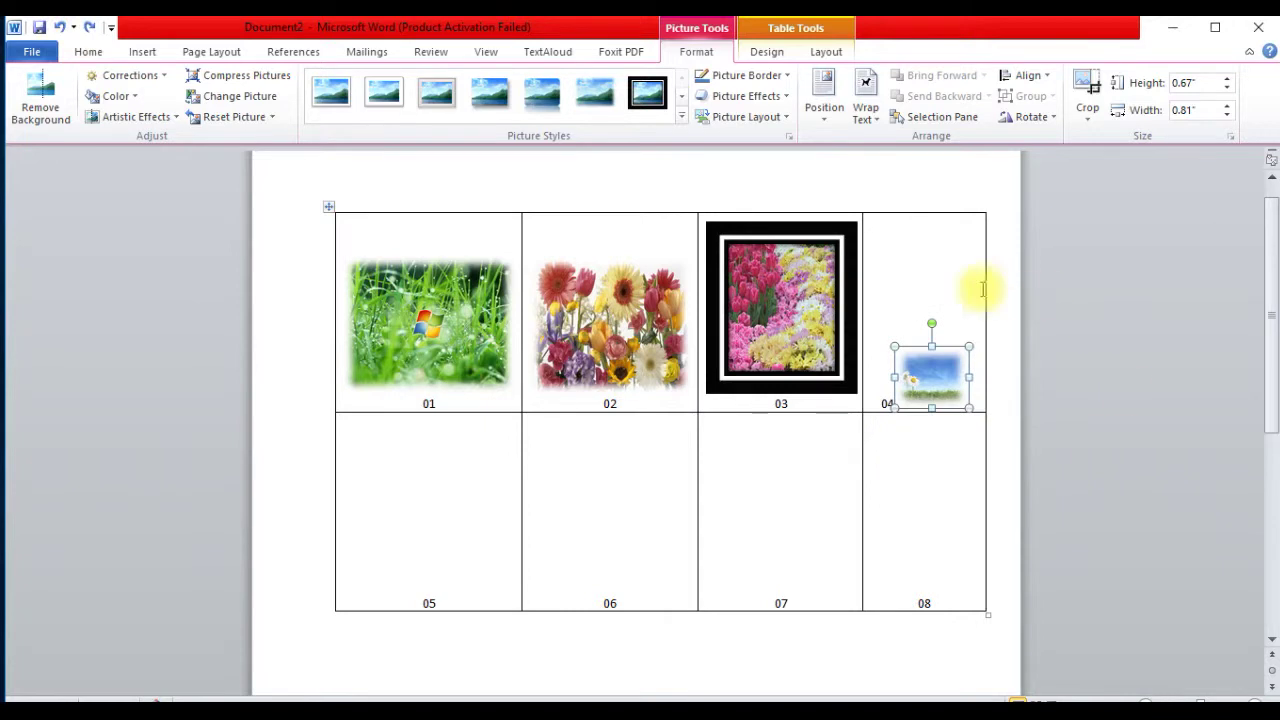
Resize the daisy picture in cell 04 to 1.67" tall by 1.22" wide
{"action": "left_click_drag", "start_coordinate": [931, 346], "coordinate": [931, 248]}
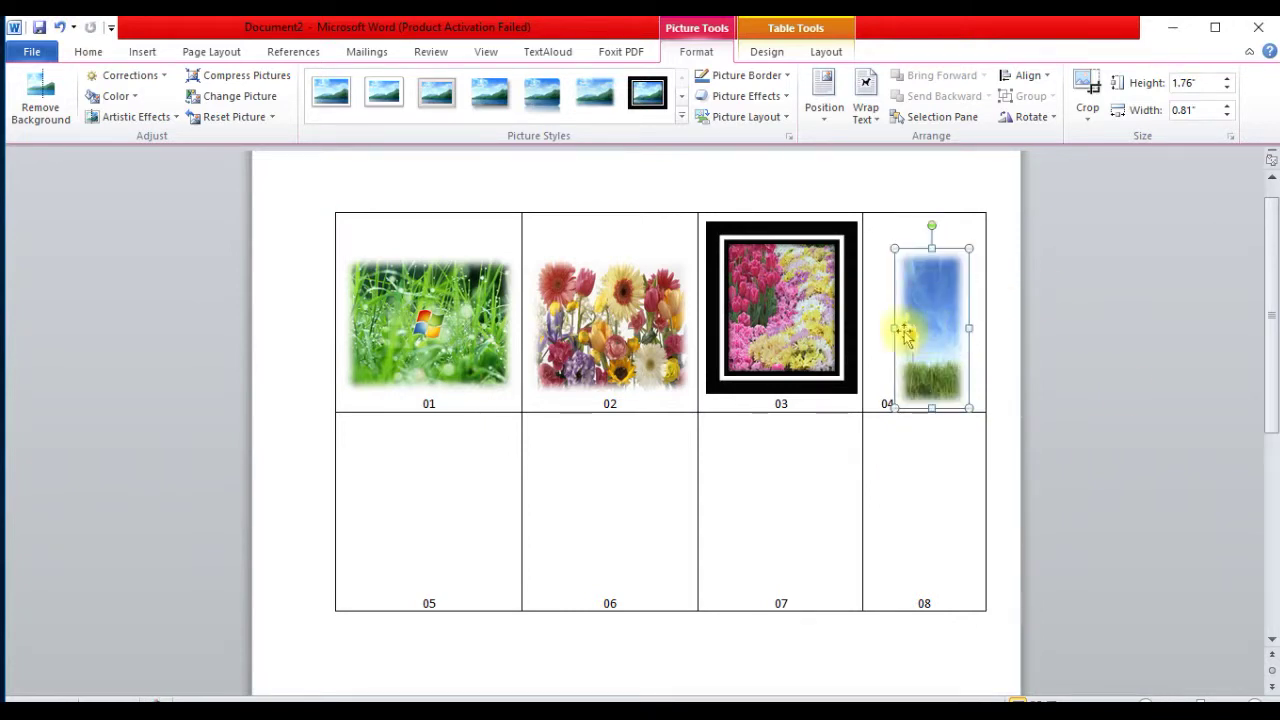
{"action": "left_click_drag", "start_coordinate": [896, 327], "coordinate": [871, 327]}
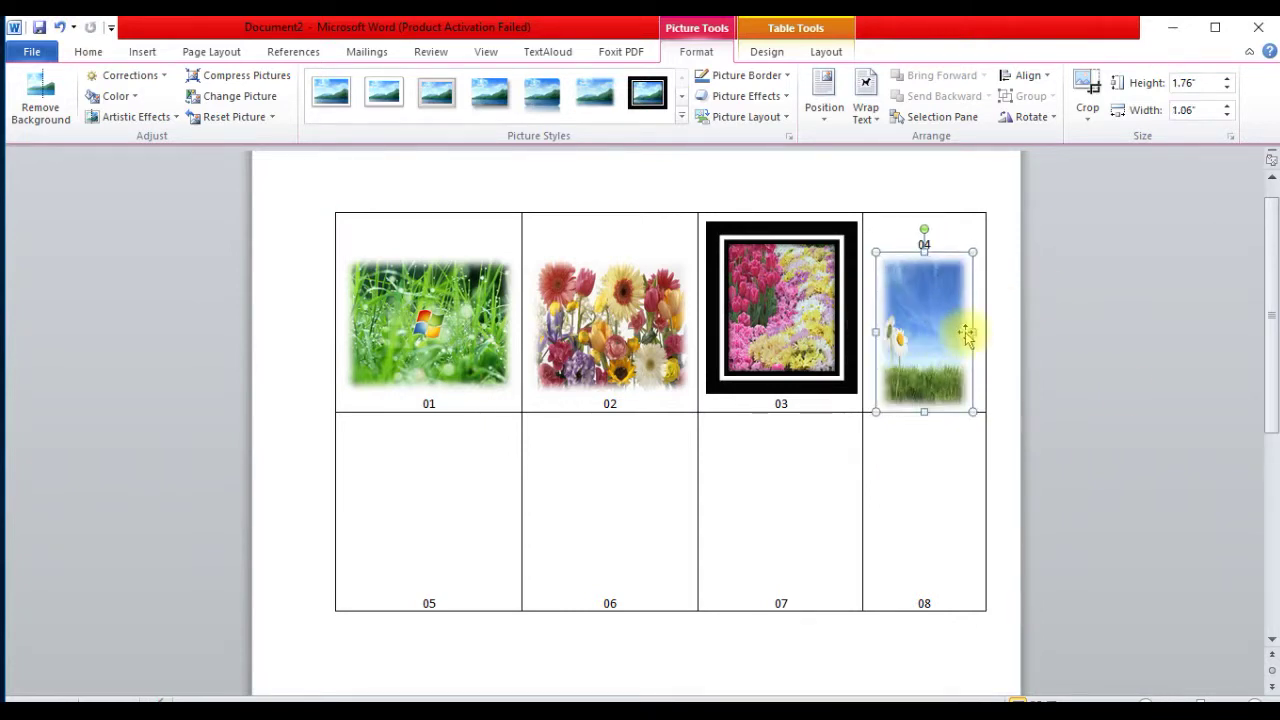
{"action": "left_click_drag", "start_coordinate": [971, 328], "coordinate": [980, 328]}
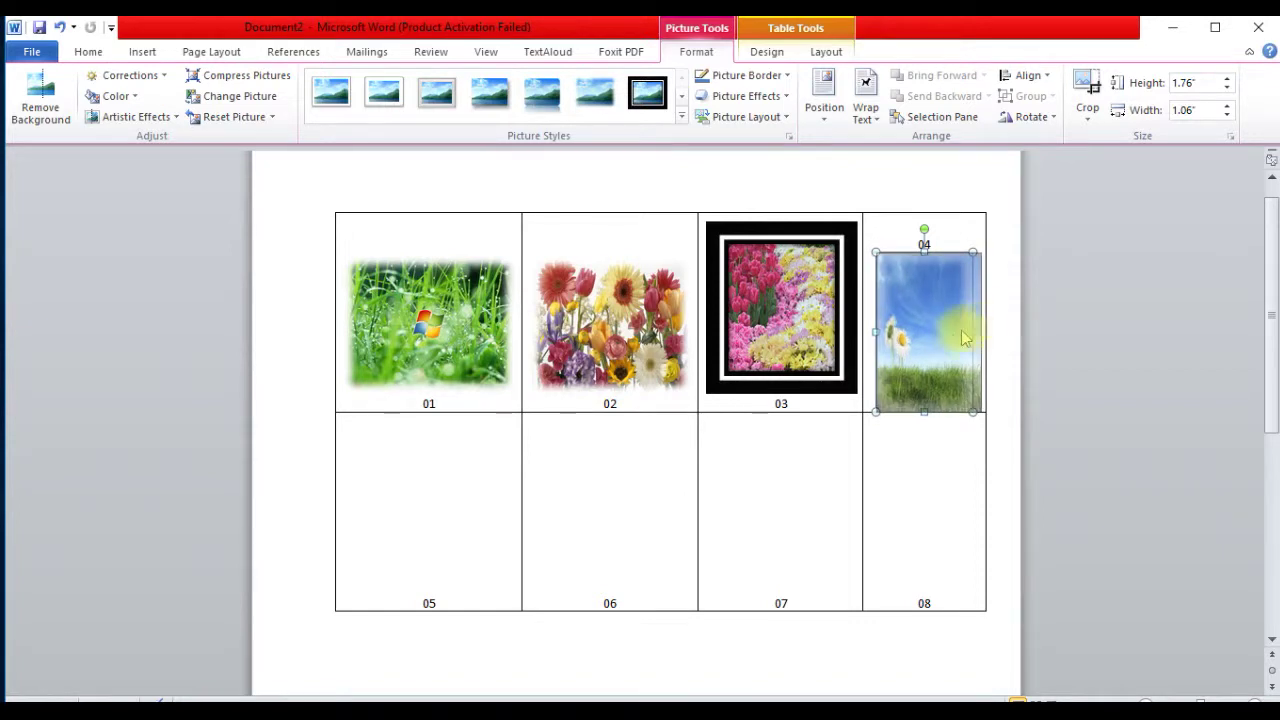
{"action": "left_click_drag", "start_coordinate": [925, 411], "coordinate": [921, 323]}
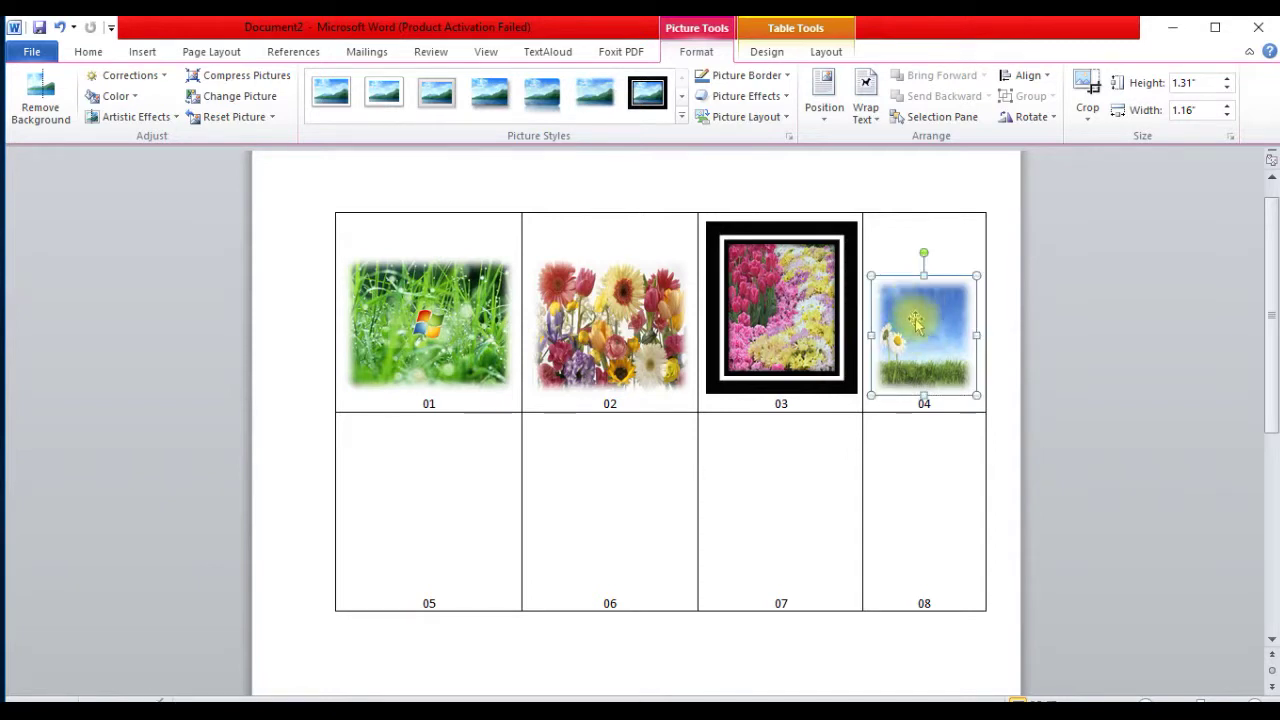
{"action": "left_click_drag", "start_coordinate": [923, 275], "coordinate": [923, 243]}
{"action": "left_click_drag", "start_coordinate": [975, 320], "coordinate": [980, 320]}
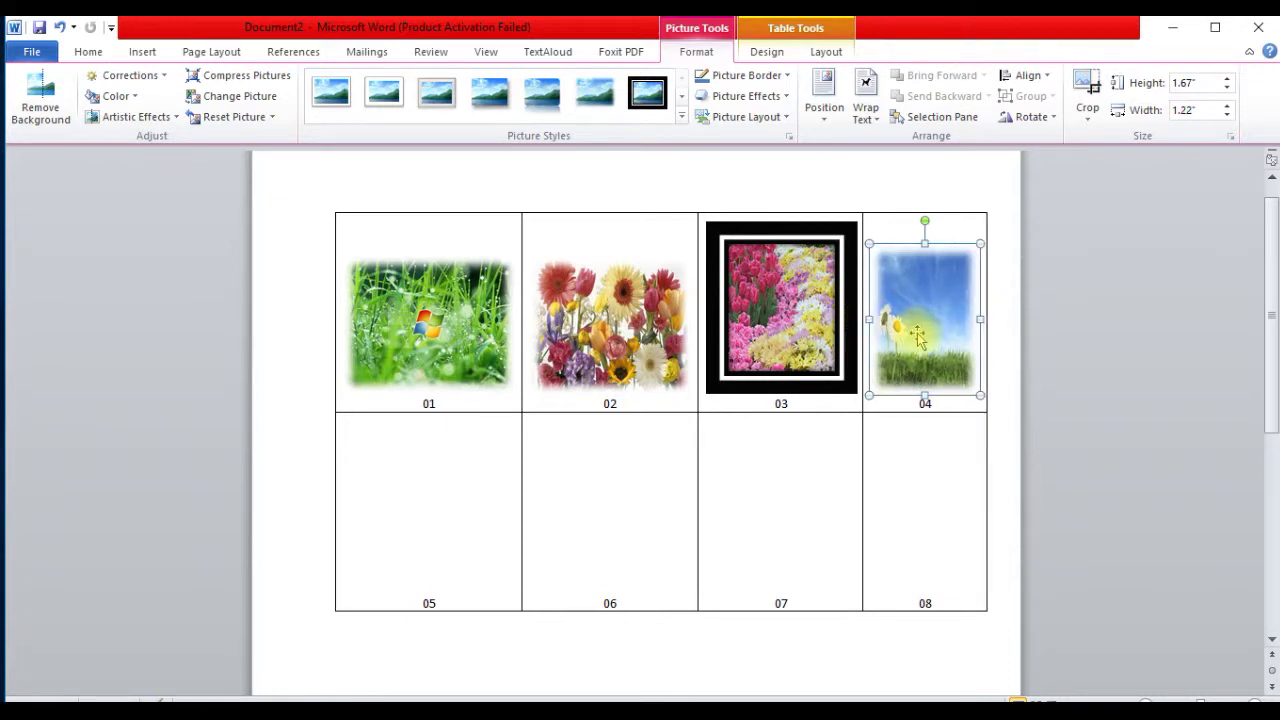
Try frame and shadow styles on picture 04, settling on Soft Edge Rectangle
{"action": "left_click", "coordinate": [650, 95]}
{"action": "left_click_drag", "start_coordinate": [918, 292], "coordinate": [960, 310]}
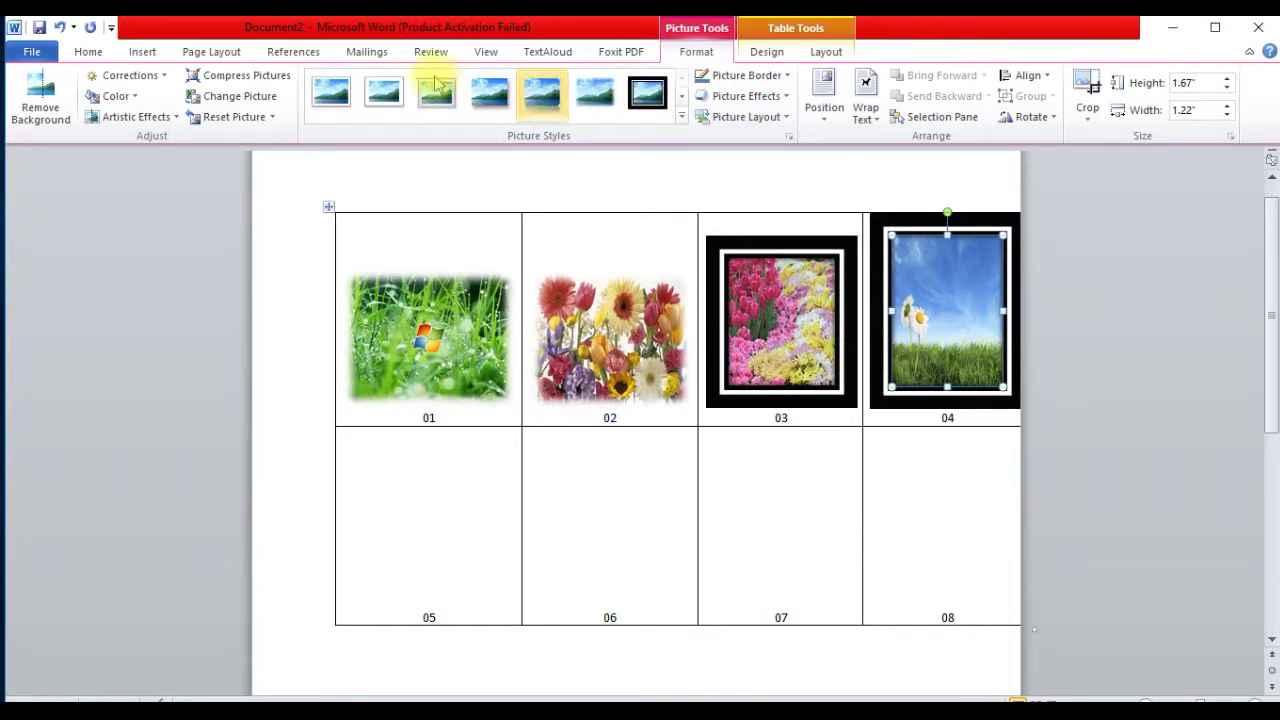
{"action": "left_click", "coordinate": [490, 105]}
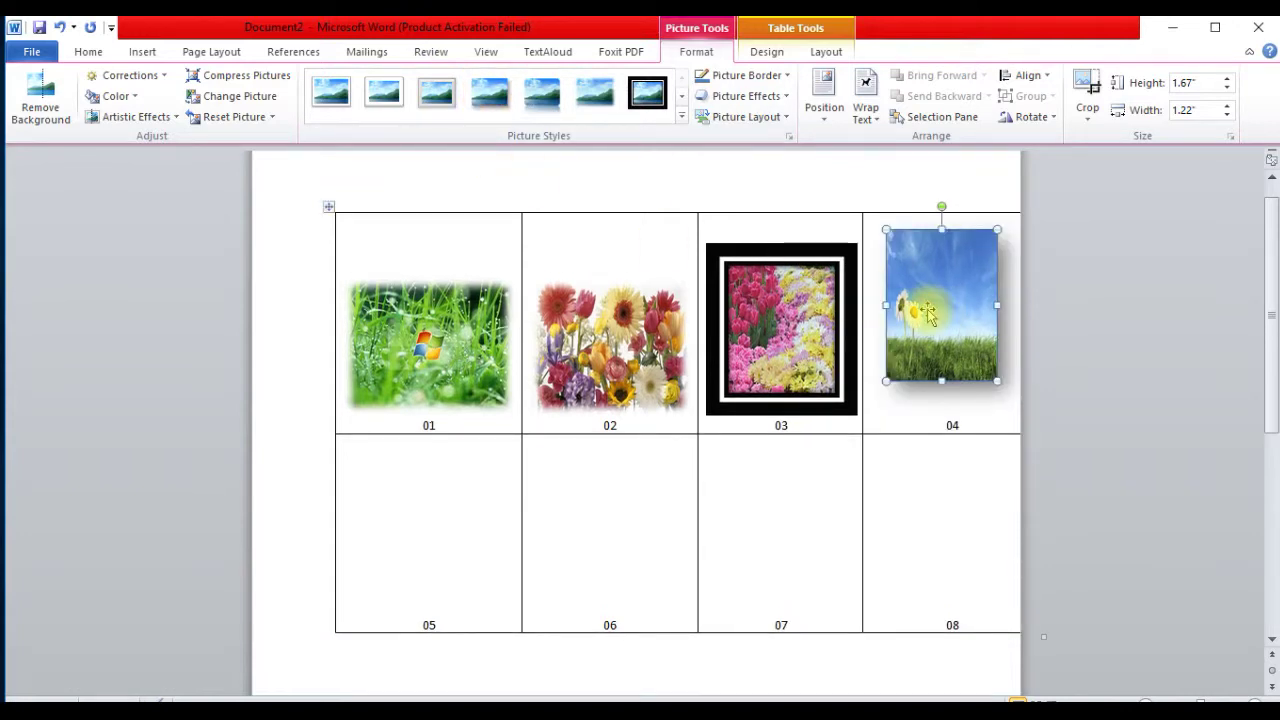
{"action": "left_click_drag", "start_coordinate": [929, 312], "coordinate": [922, 360]}
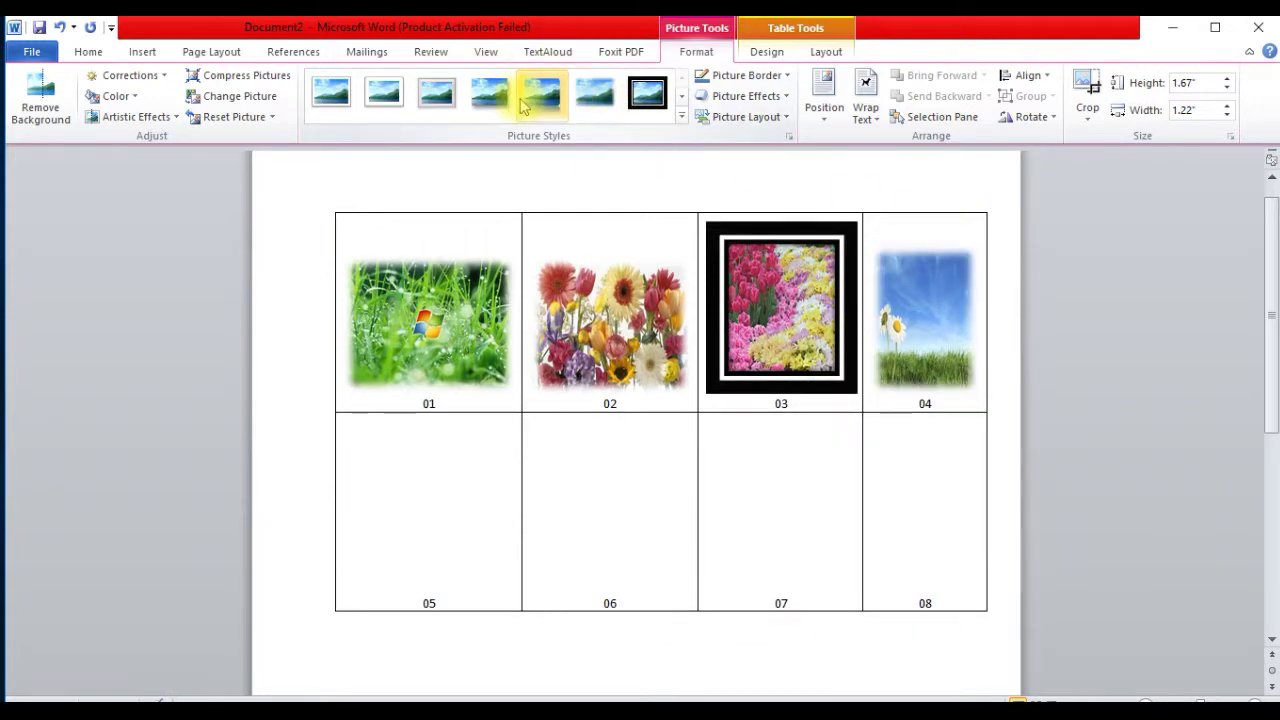
{"action": "left_click", "coordinate": [594, 101]}
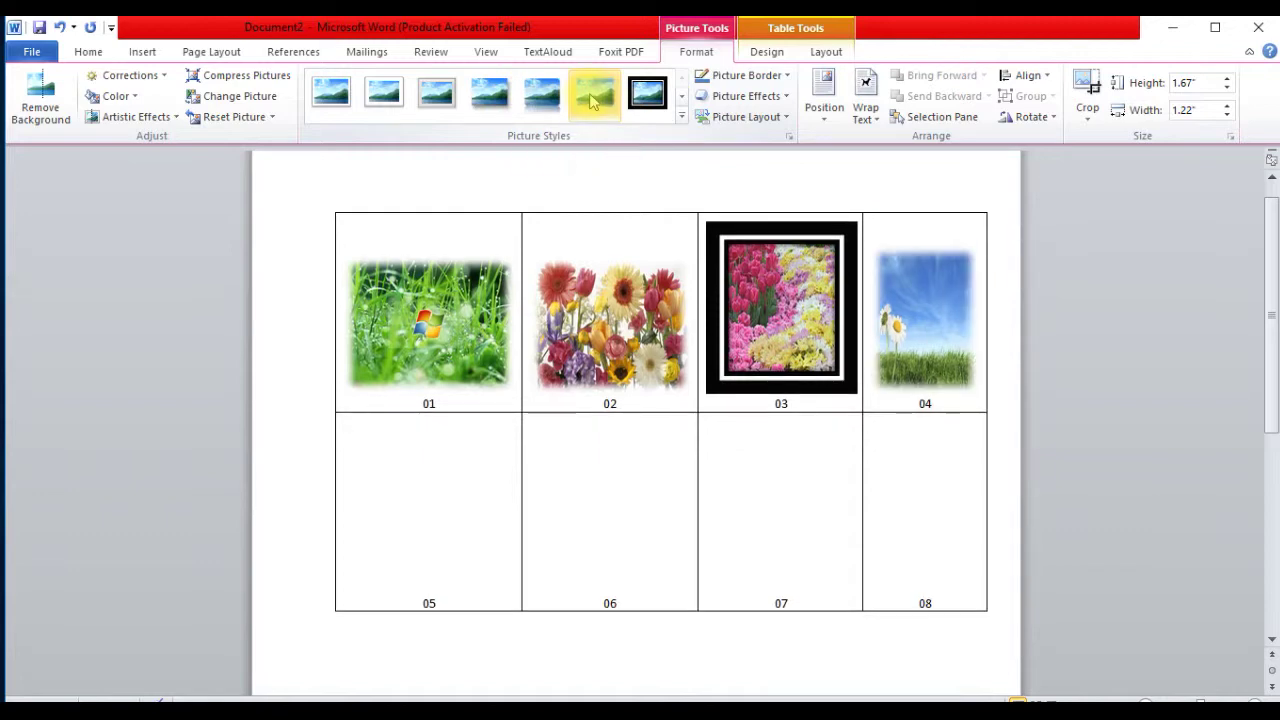
Shrink picture 03 to 1.24" by 1.04" and reapply its thick black double frame
{"action": "left_click", "coordinate": [776, 315]}
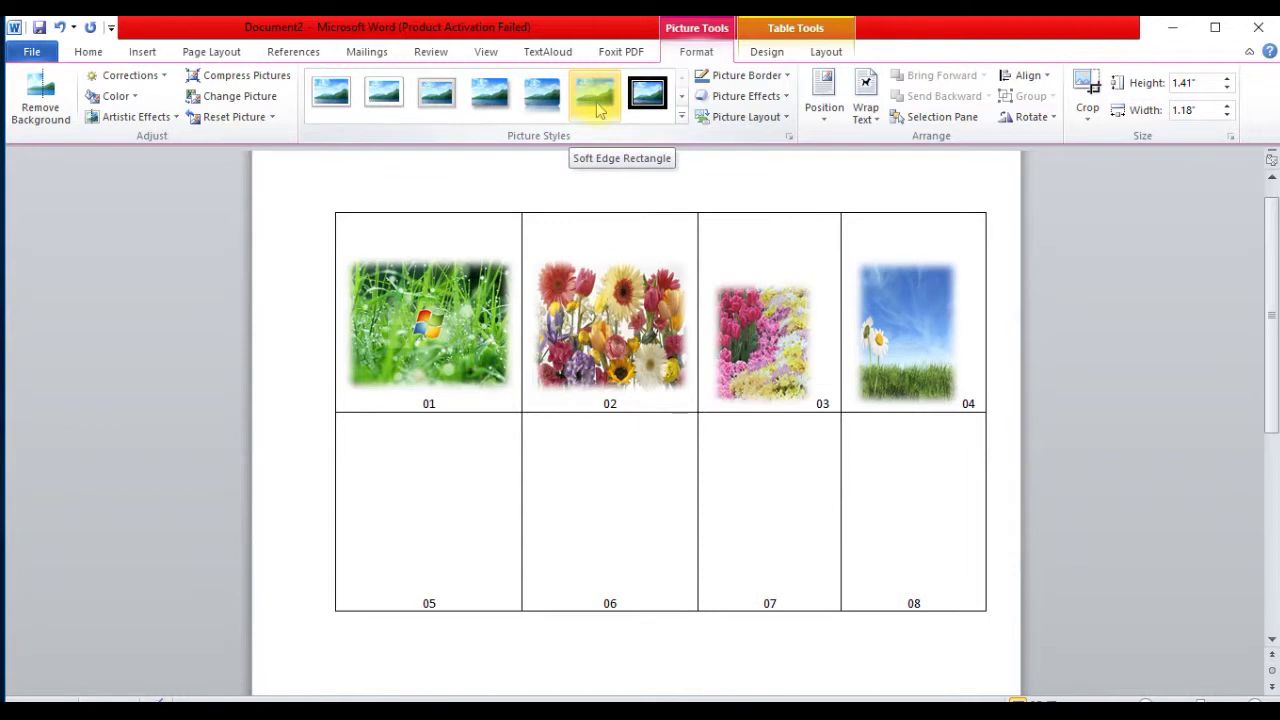
{"action": "left_click", "coordinate": [598, 110]}
{"action": "left_click", "coordinate": [762, 288]}
{"action": "left_click", "coordinate": [760, 243]}
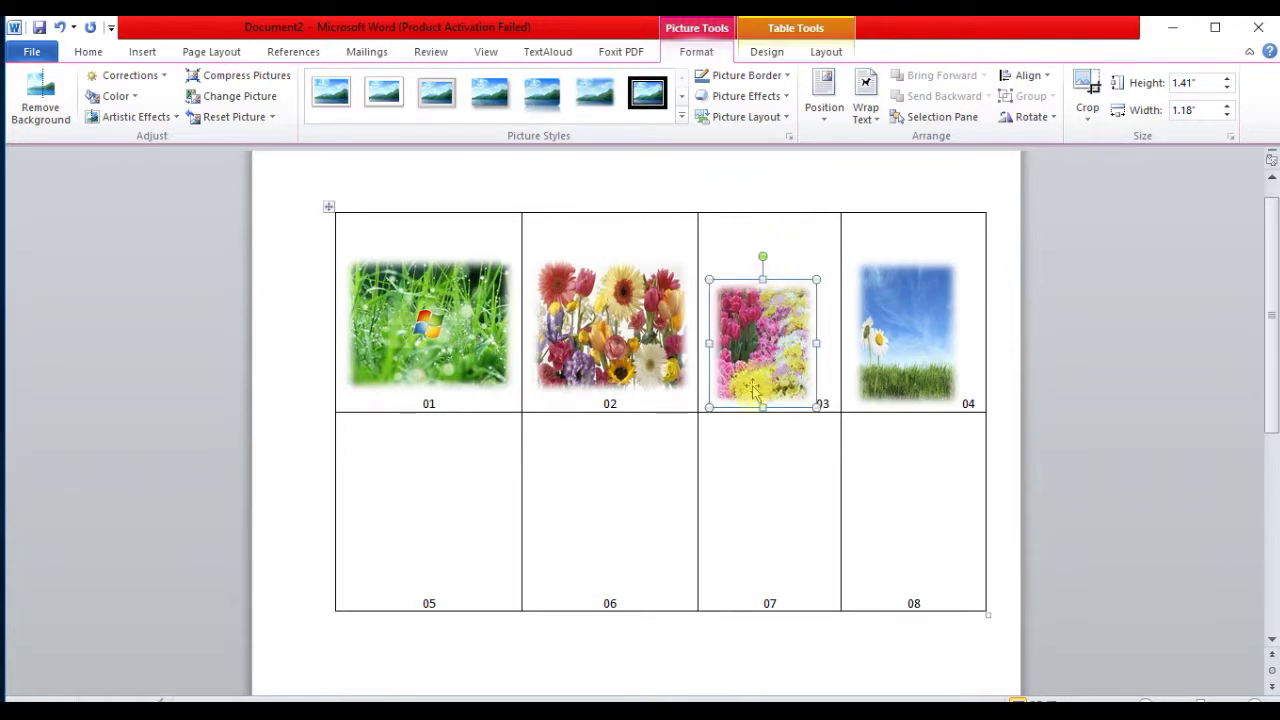
{"action": "left_click_drag", "start_coordinate": [709, 407], "coordinate": [723, 392]}
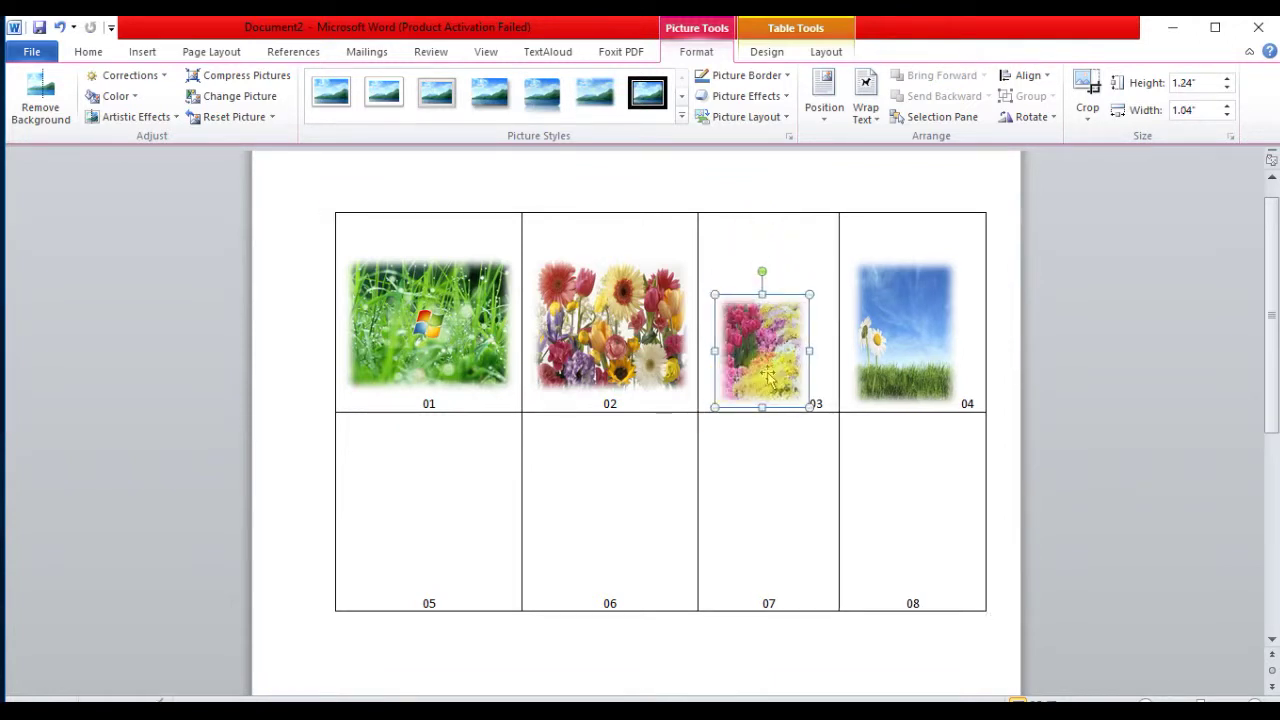
{"action": "left_click", "coordinate": [765, 275]}
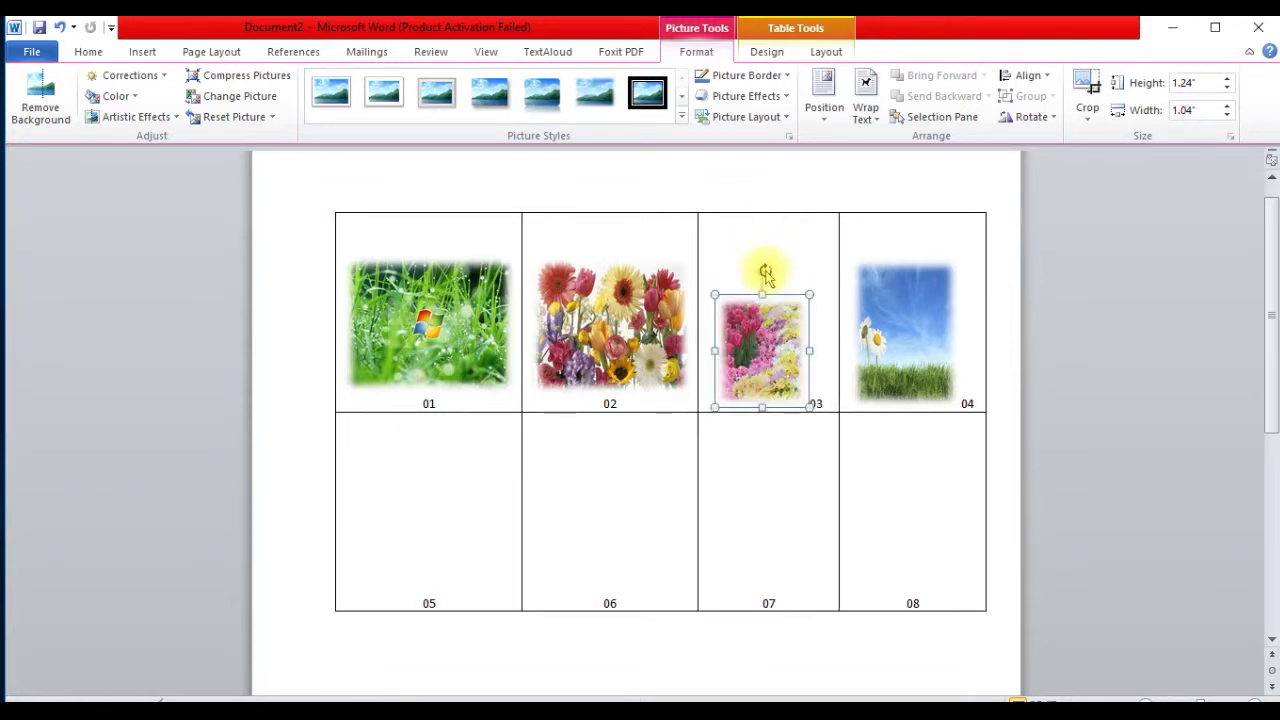
{"action": "left_click", "coordinate": [648, 107]}
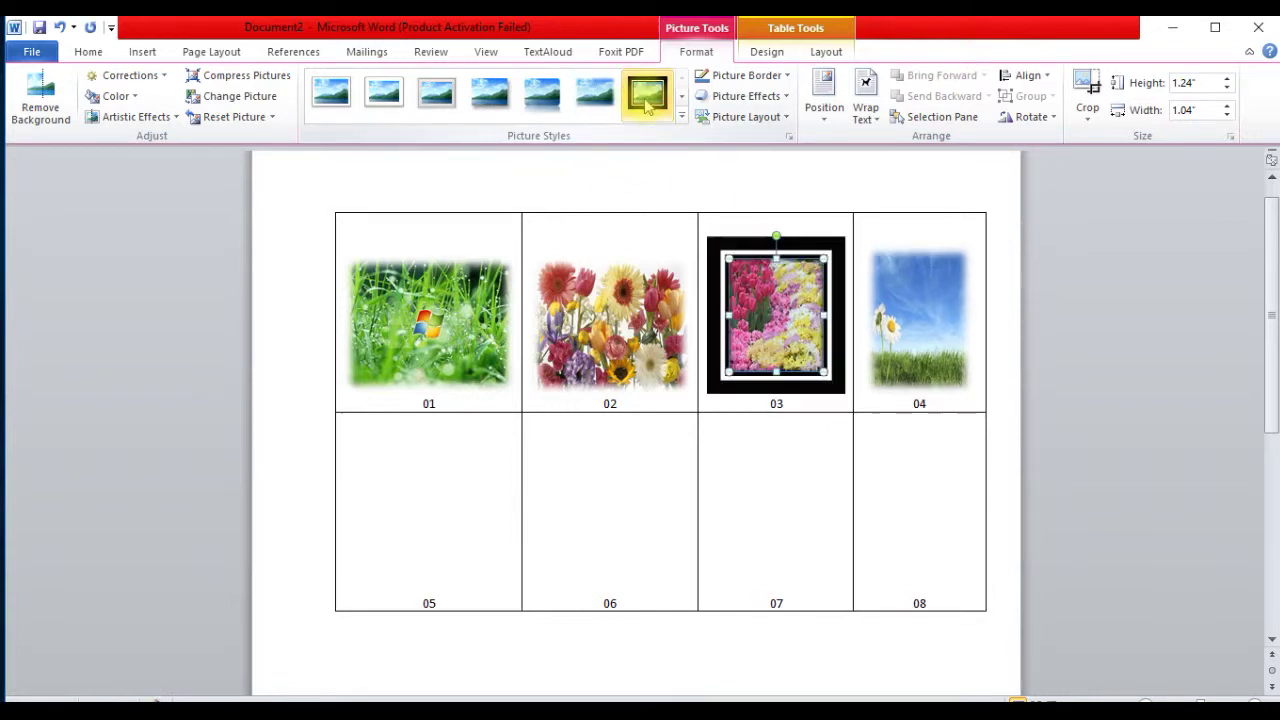
{"action": "left_click", "coordinate": [445, 520]}
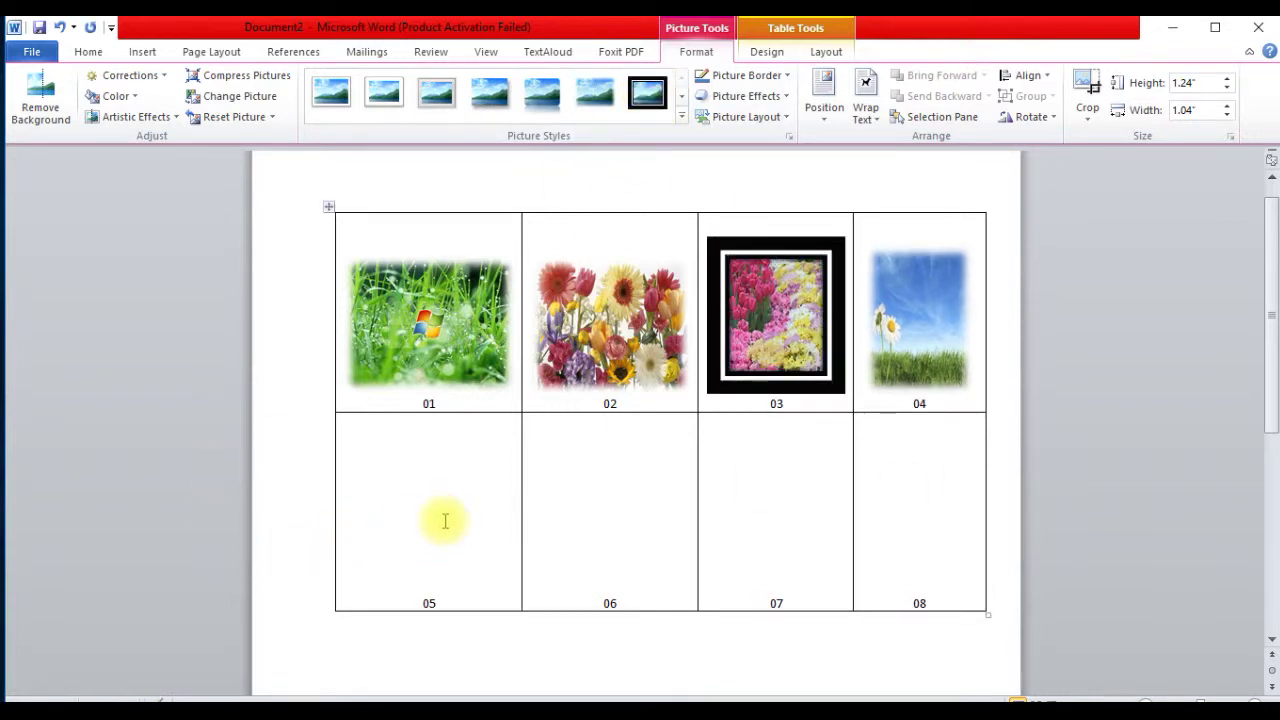
{"action": "left_click", "coordinate": [400, 591]}
{"action": "left_click", "coordinate": [142, 51]}
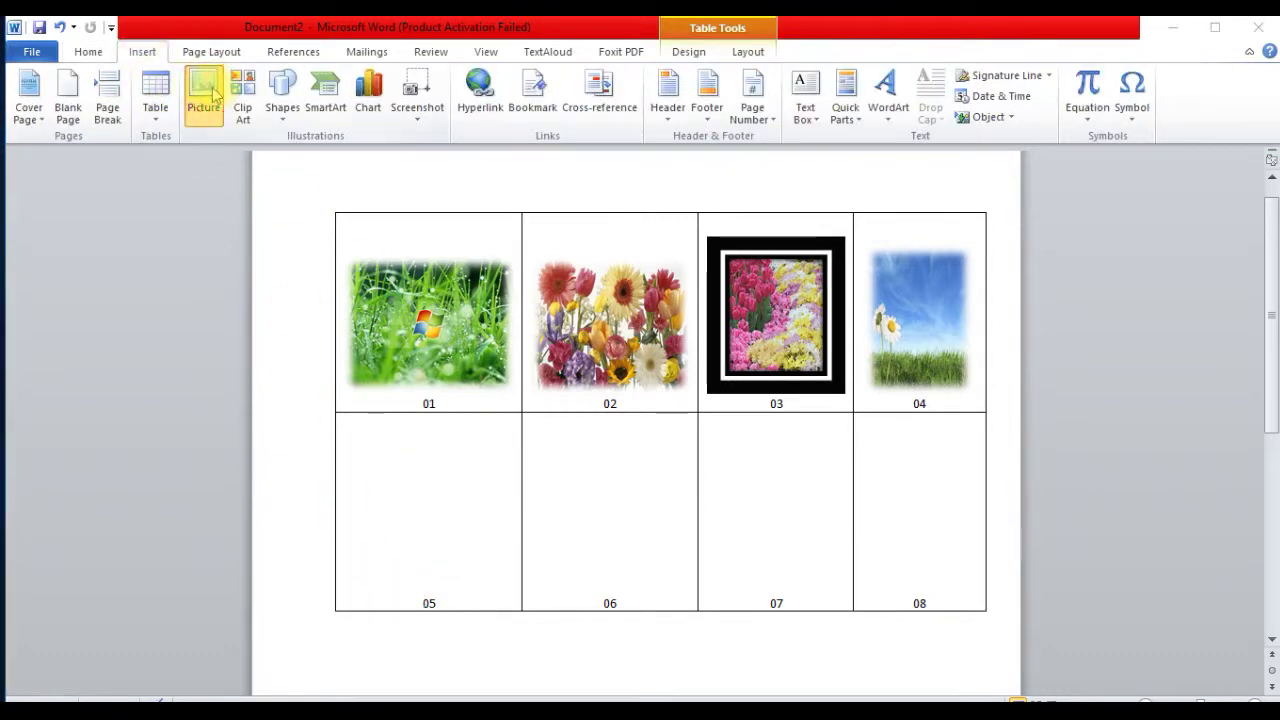
Insert the sky picture into cell 05 and shrink it to 1.37" by 2.51"
{"action": "left_click", "coordinate": [206, 95]}
{"action": "left_click", "coordinate": [225, 285]}
{"action": "left_click", "coordinate": [482, 433]}
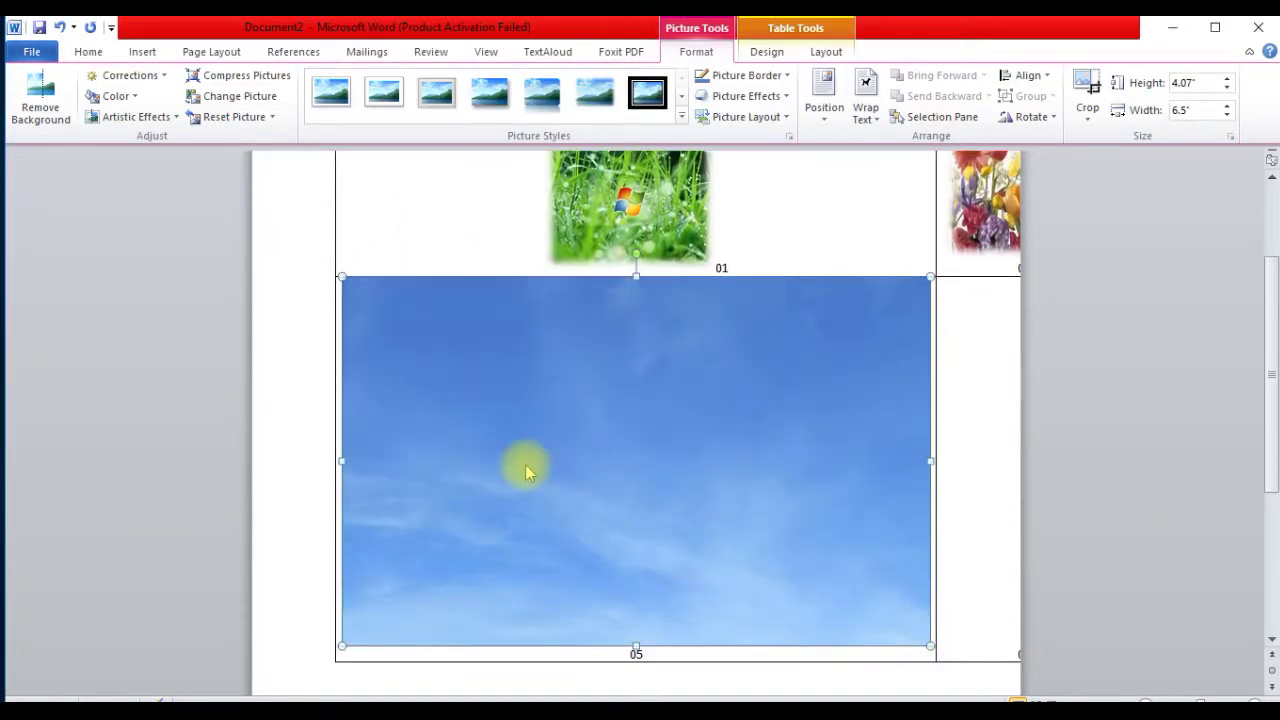
{"action": "left_click_drag", "start_coordinate": [928, 645], "coordinate": [523, 464]}
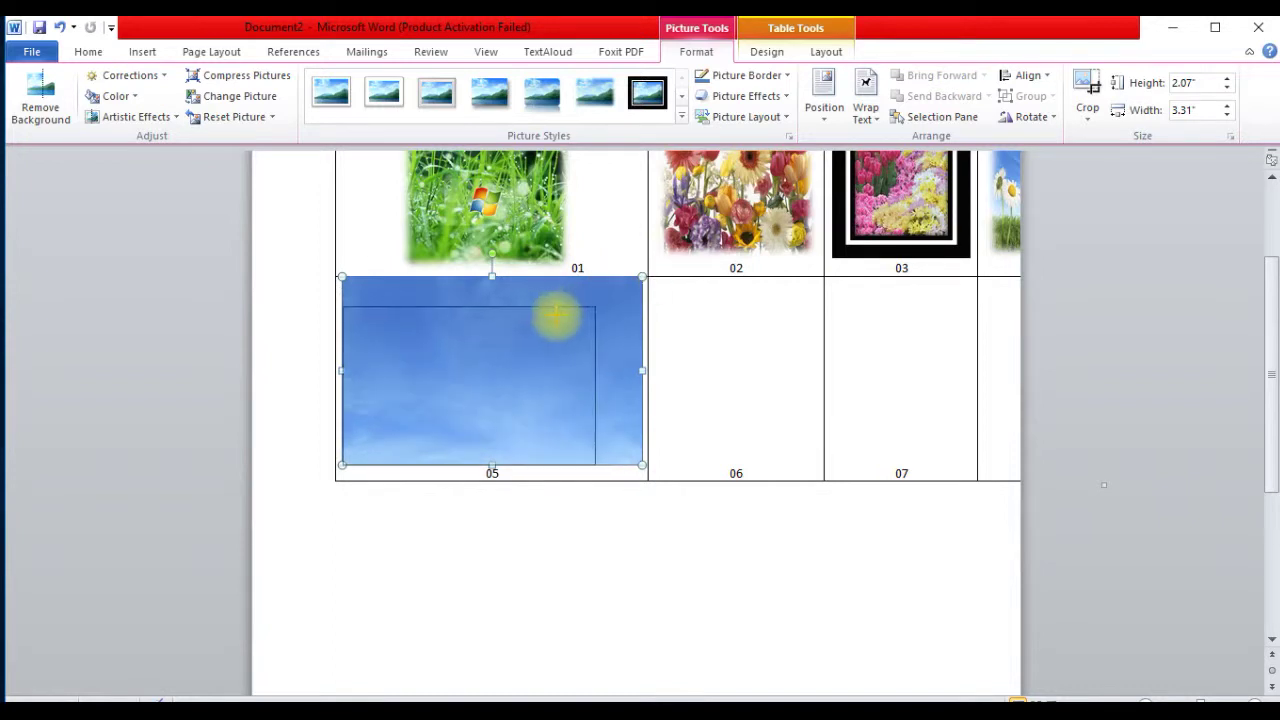
{"action": "left_click_drag", "start_coordinate": [641, 275], "coordinate": [545, 320]}
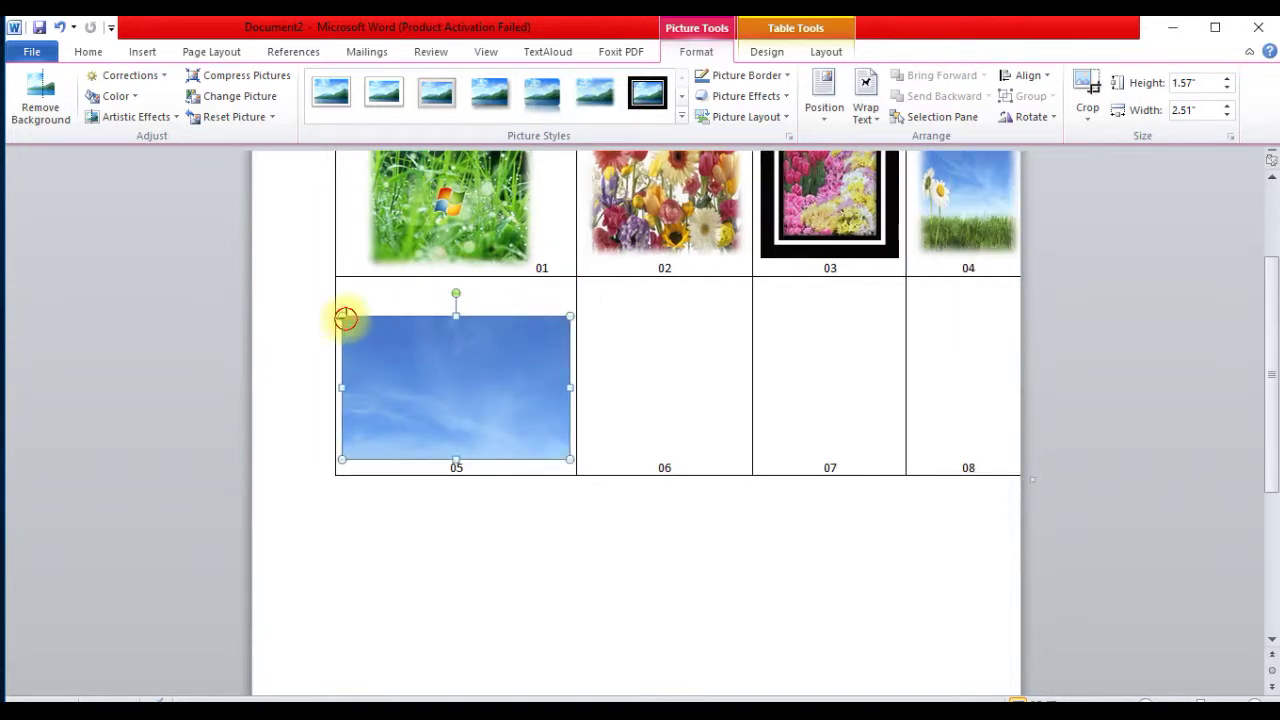
{"action": "left_click_drag", "start_coordinate": [455, 460], "coordinate": [466, 442]}
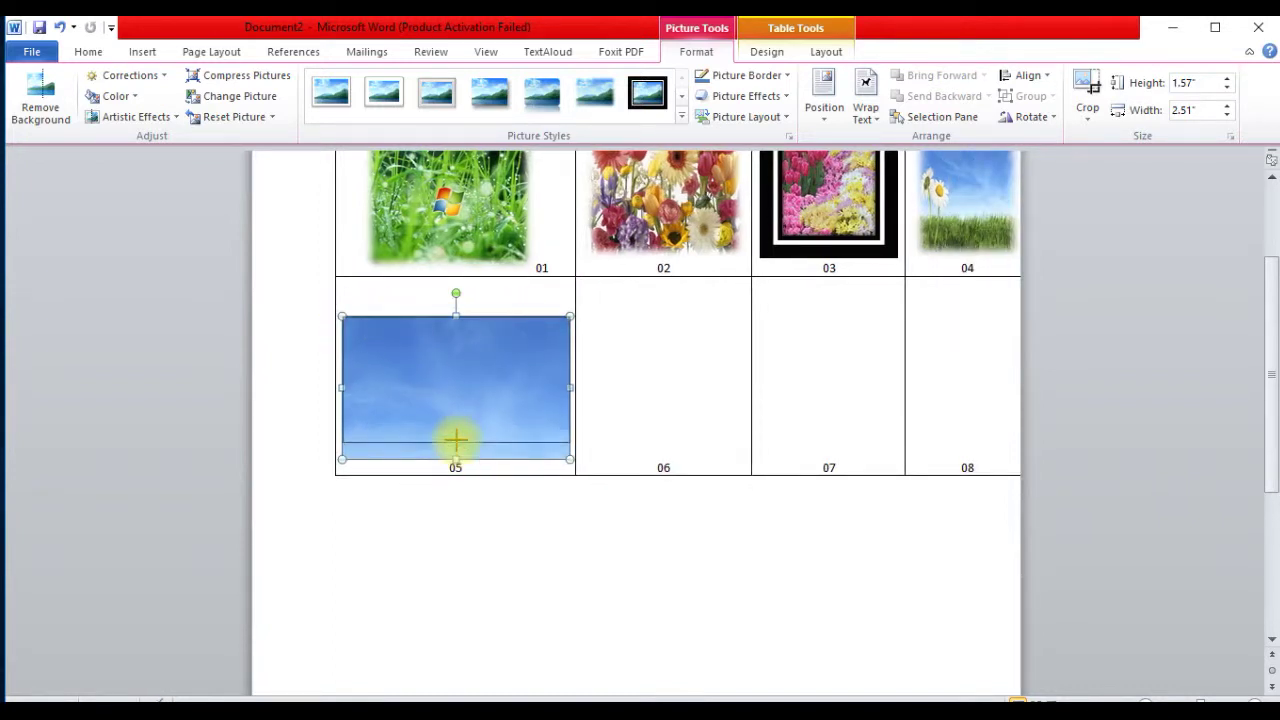
{"action": "left_click_drag", "start_coordinate": [457, 386], "coordinate": [468, 378]}
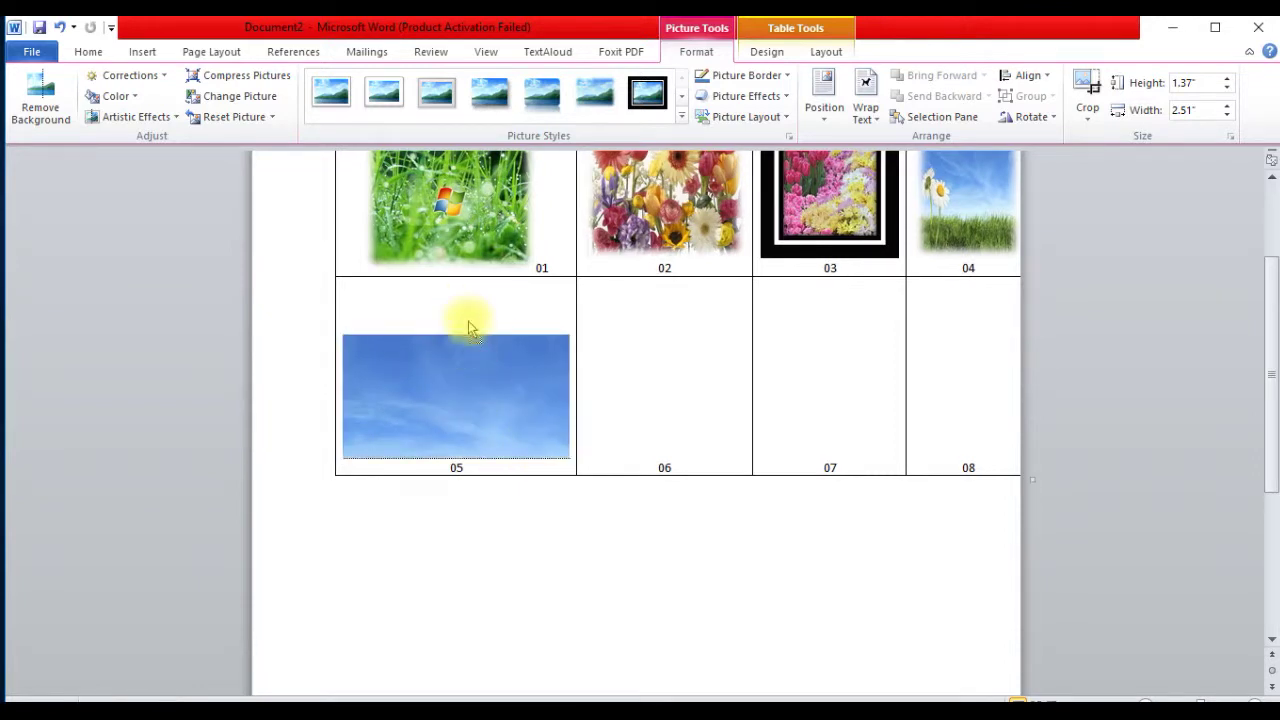
Style the sky picture Reflected Rounded Rectangle instead of the thick black frame
{"action": "left_click", "coordinate": [646, 98]}
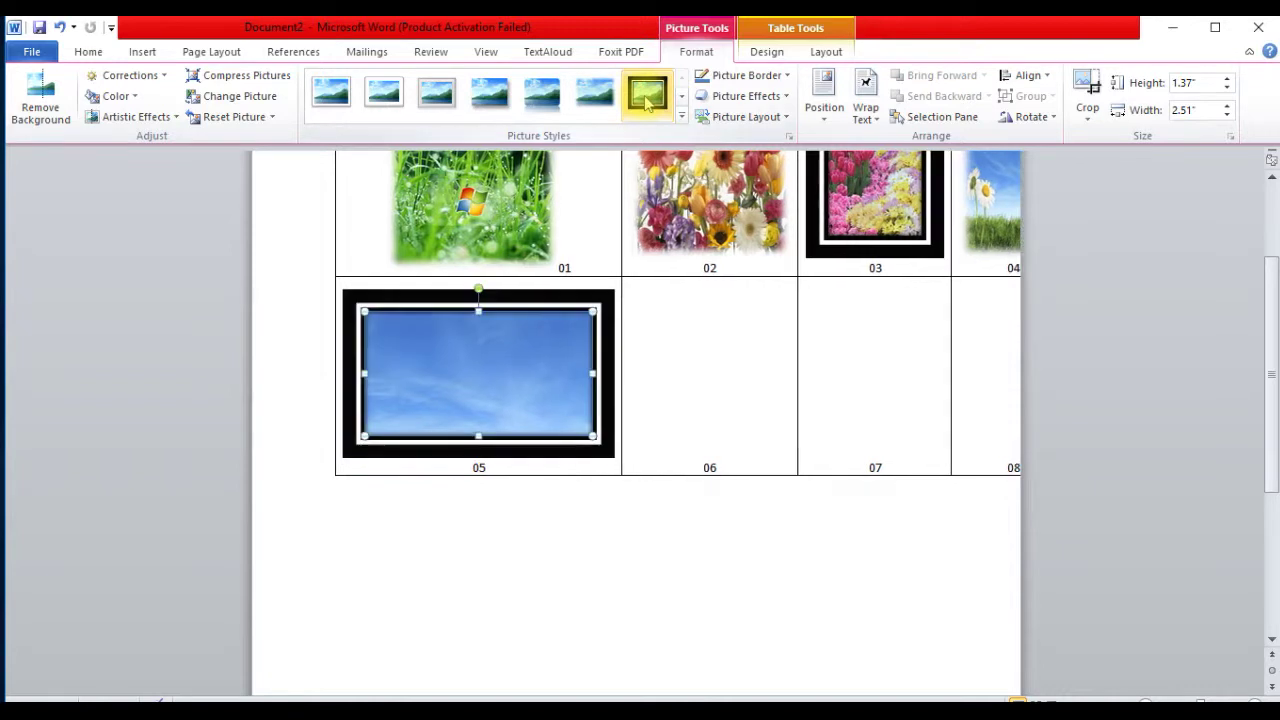
{"action": "left_click", "coordinate": [556, 100]}
{"action": "left_click", "coordinate": [740, 556]}
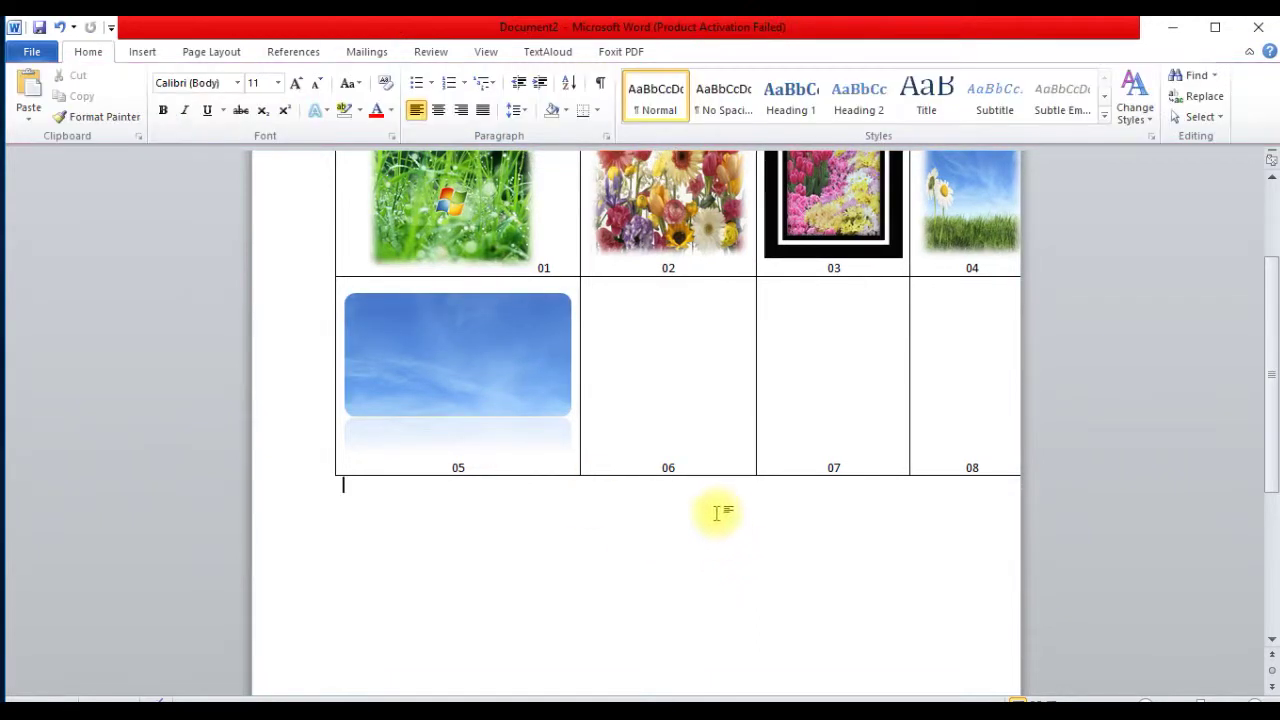
Narrow the first three columns slightly and move the whole table left onto the page
{"action": "scroll", "coordinate": [723, 510], "scroll_direction": "up", "scroll_amount": 1}
{"action": "scroll", "coordinate": [723, 510], "scroll_direction": "up", "scroll_amount": 2}
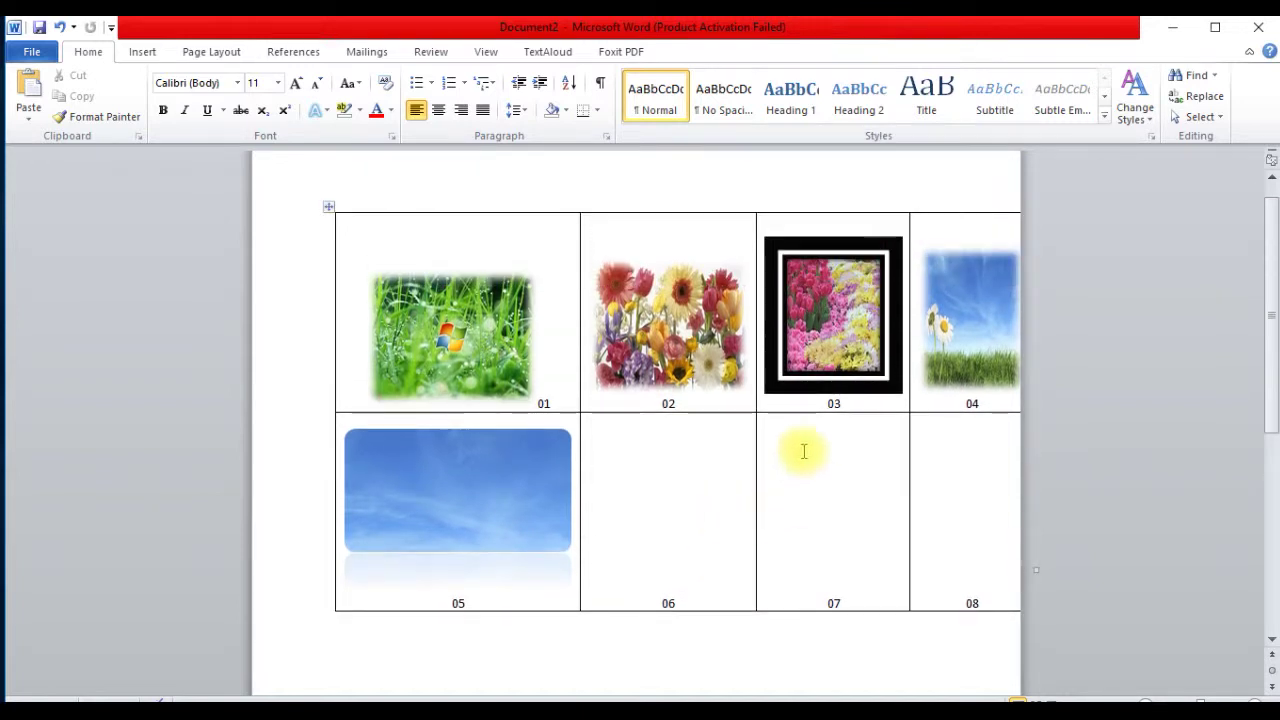
{"action": "left_click_drag", "start_coordinate": [580, 343], "coordinate": [568, 343]}
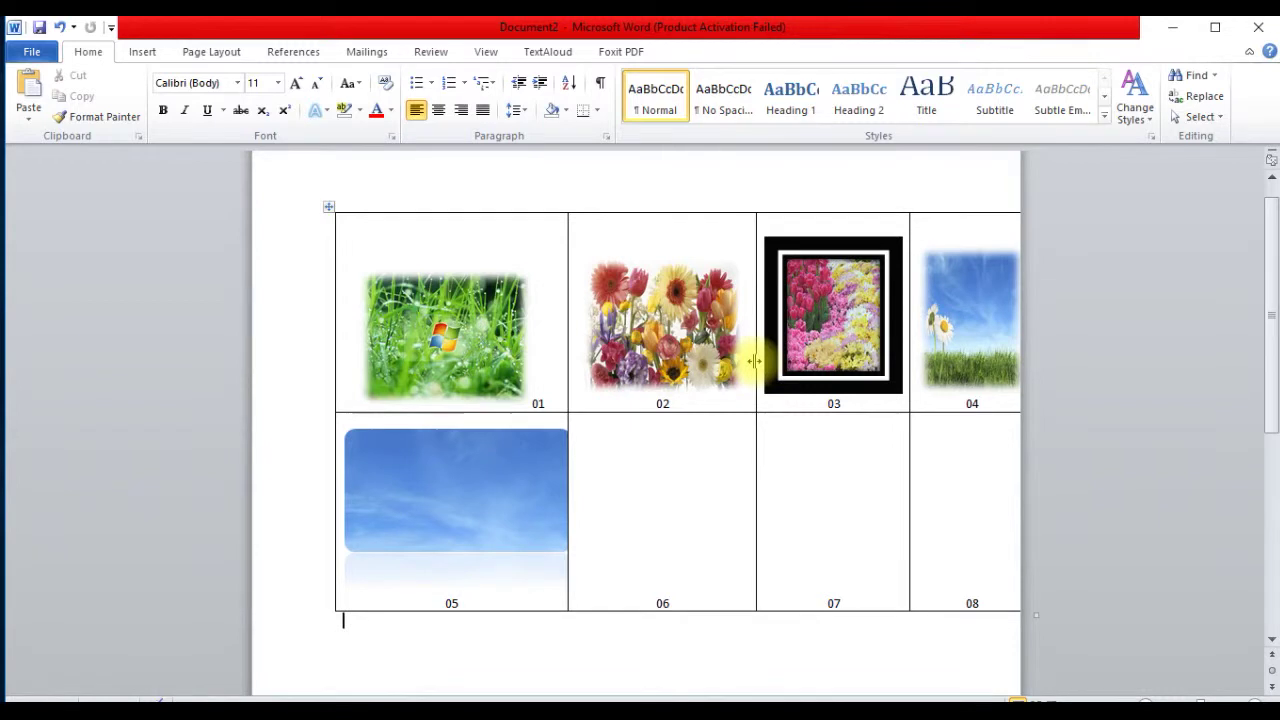
{"action": "left_click_drag", "start_coordinate": [755, 361], "coordinate": [743, 361]}
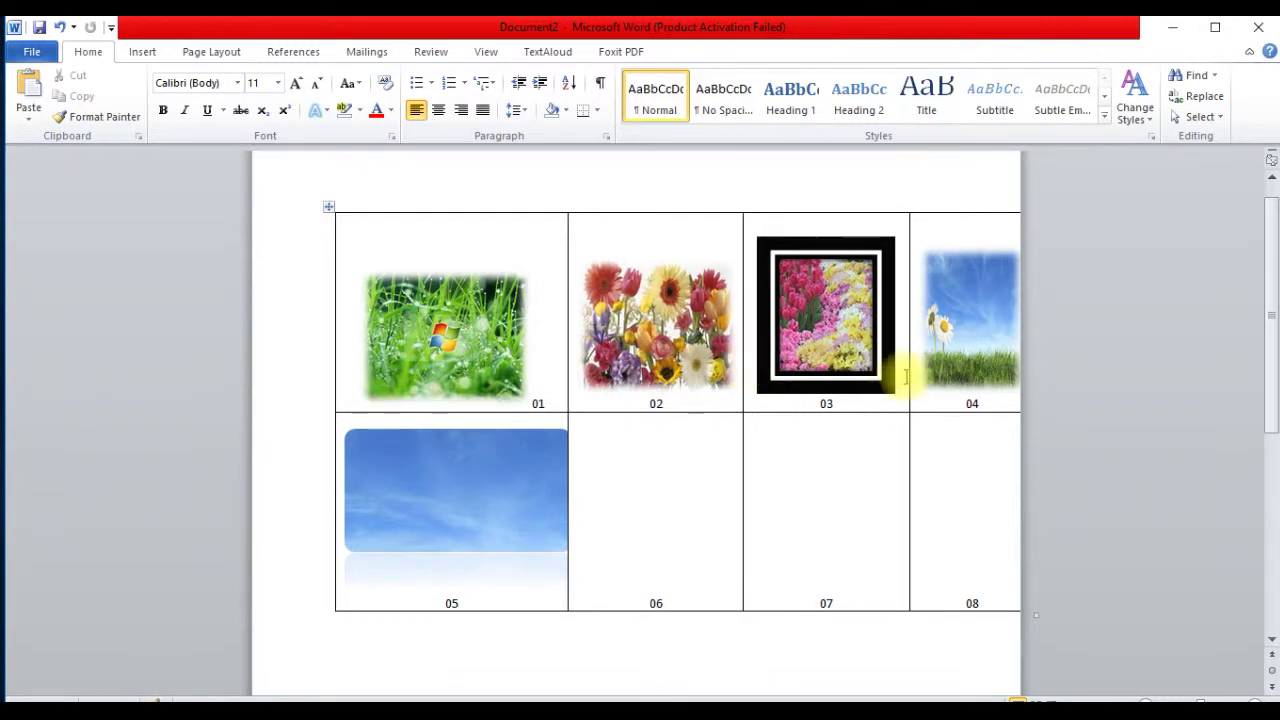
{"action": "left_click_drag", "start_coordinate": [907, 374], "coordinate": [895, 376]}
{"action": "left_click", "coordinate": [1018, 382]}
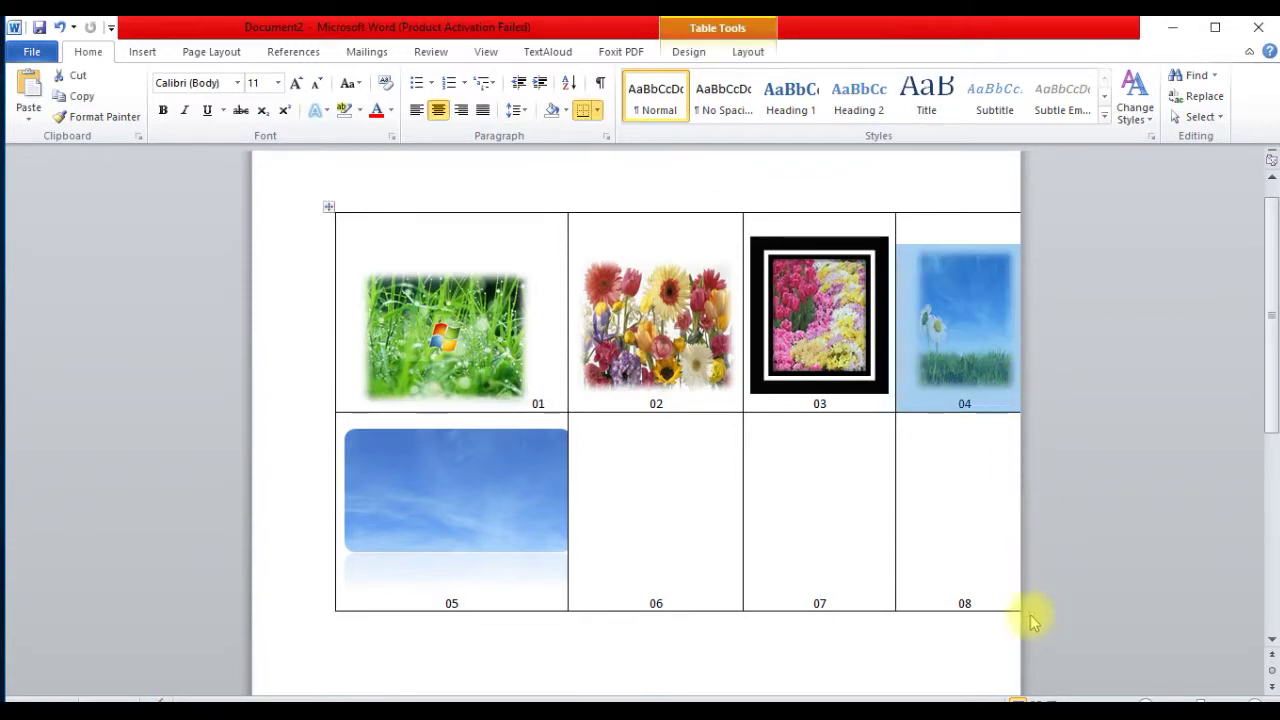
{"action": "left_click_drag", "start_coordinate": [333, 205], "coordinate": [306, 199]}
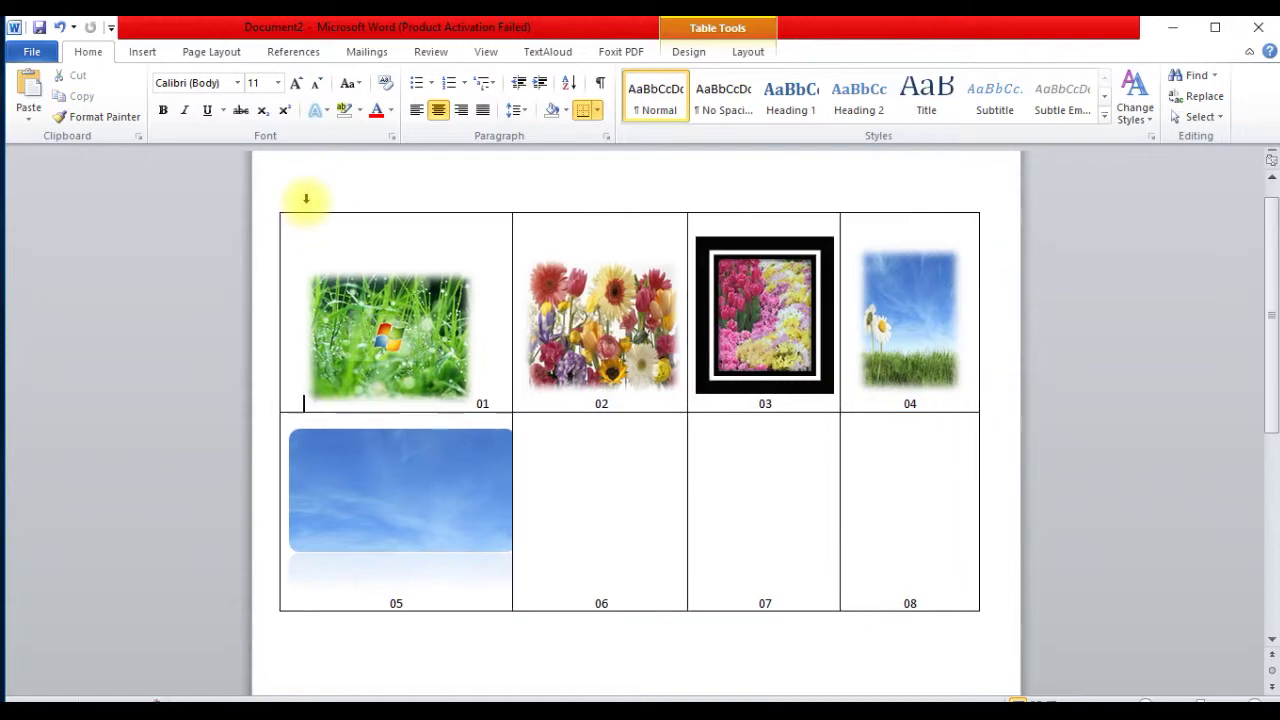
Shrink the sky picture in cell 05 by its corner handle, then undo the last resize
{"action": "left_click", "coordinate": [380, 310]}
{"action": "left_click", "coordinate": [385, 310]}
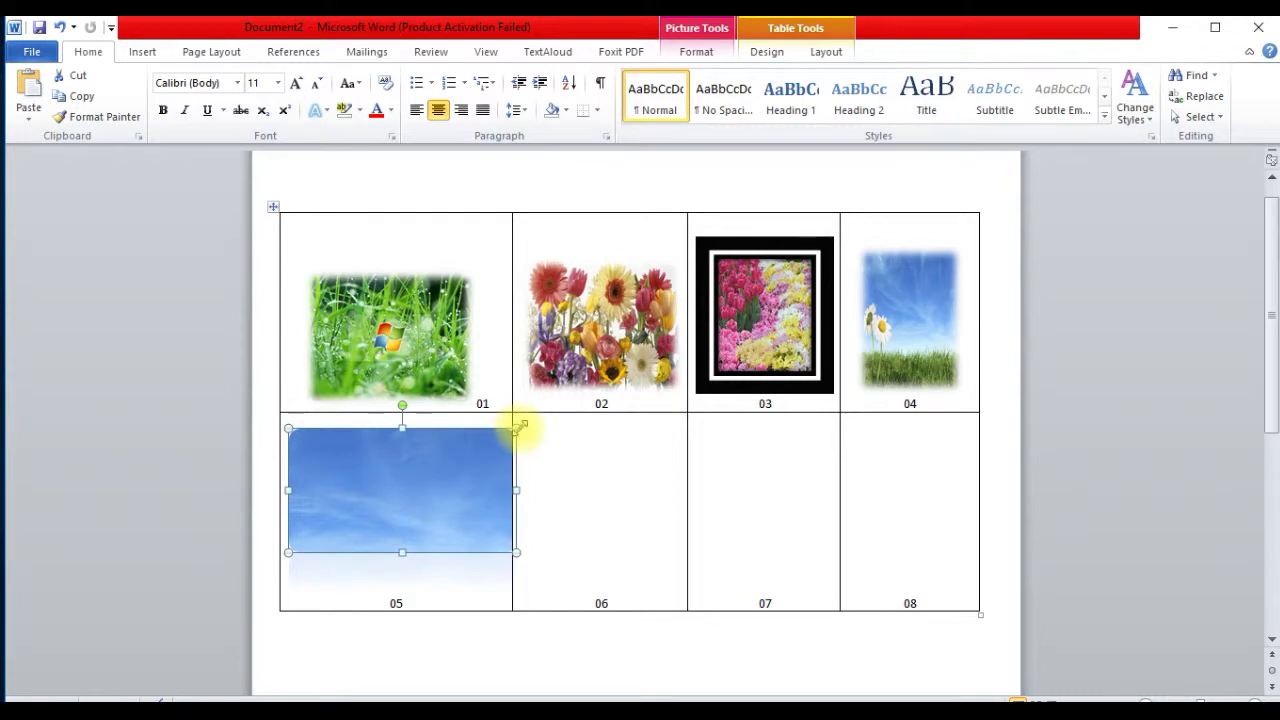
{"action": "mouse_move", "coordinate": [516, 428]}
{"action": "left_mouse_down"}
{"action": "mouse_move", "coordinate": [460, 432]}
{"action": "mouse_move", "coordinate": [450, 449]}
{"action": "left_mouse_up"}
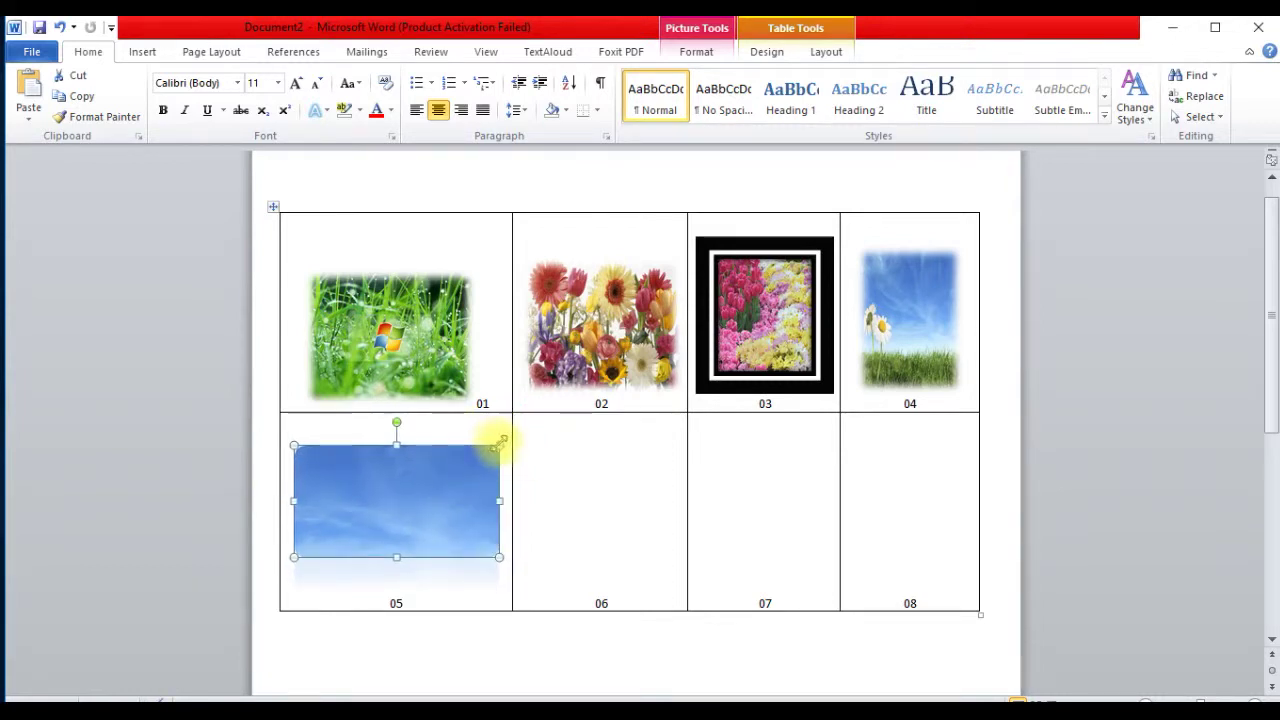
{"action": "left_click_drag", "start_coordinate": [500, 442], "coordinate": [486, 449]}
{"action": "left_click", "coordinate": [486, 452]}
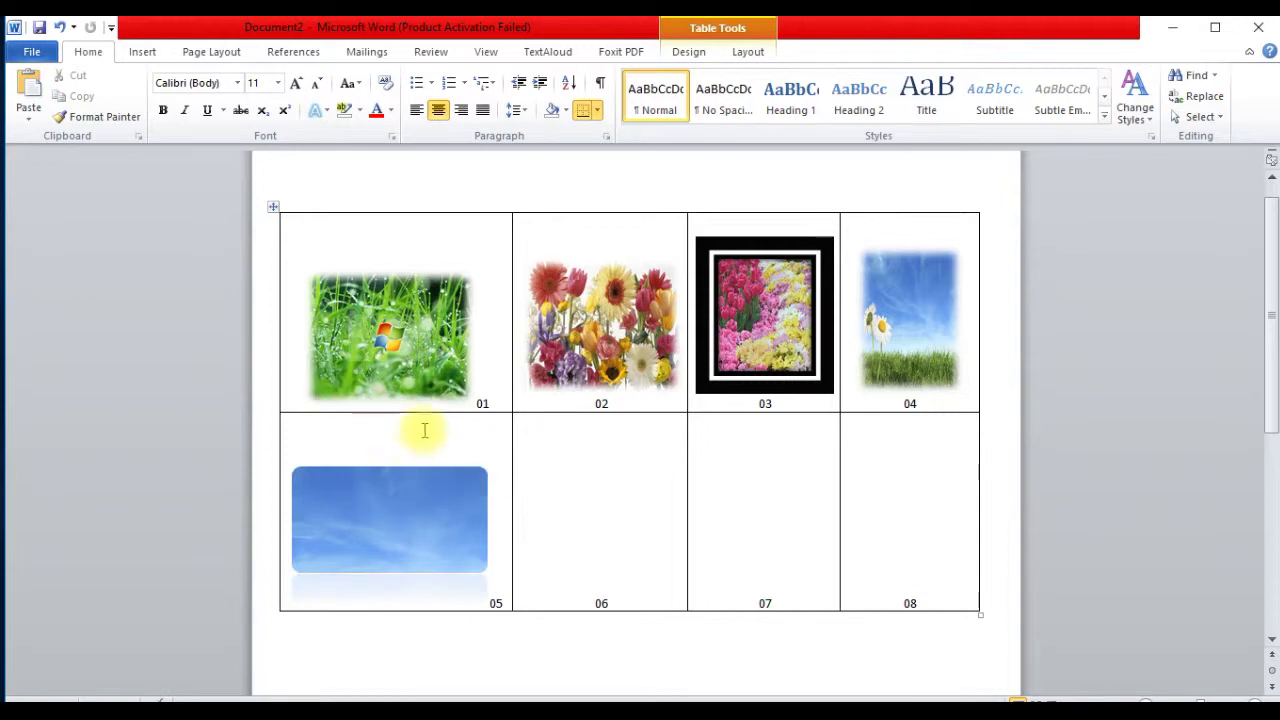
{"action": "left_click", "coordinate": [383, 464]}
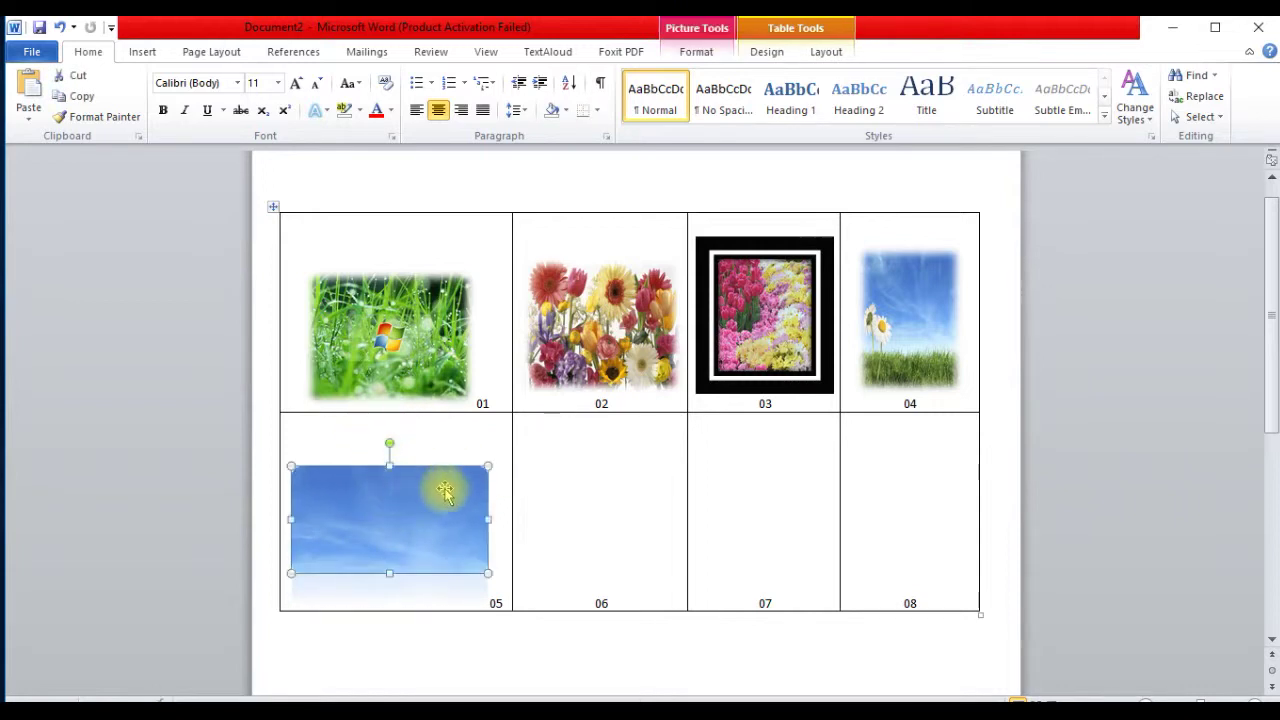
{"action": "left_click", "coordinate": [57, 27]}
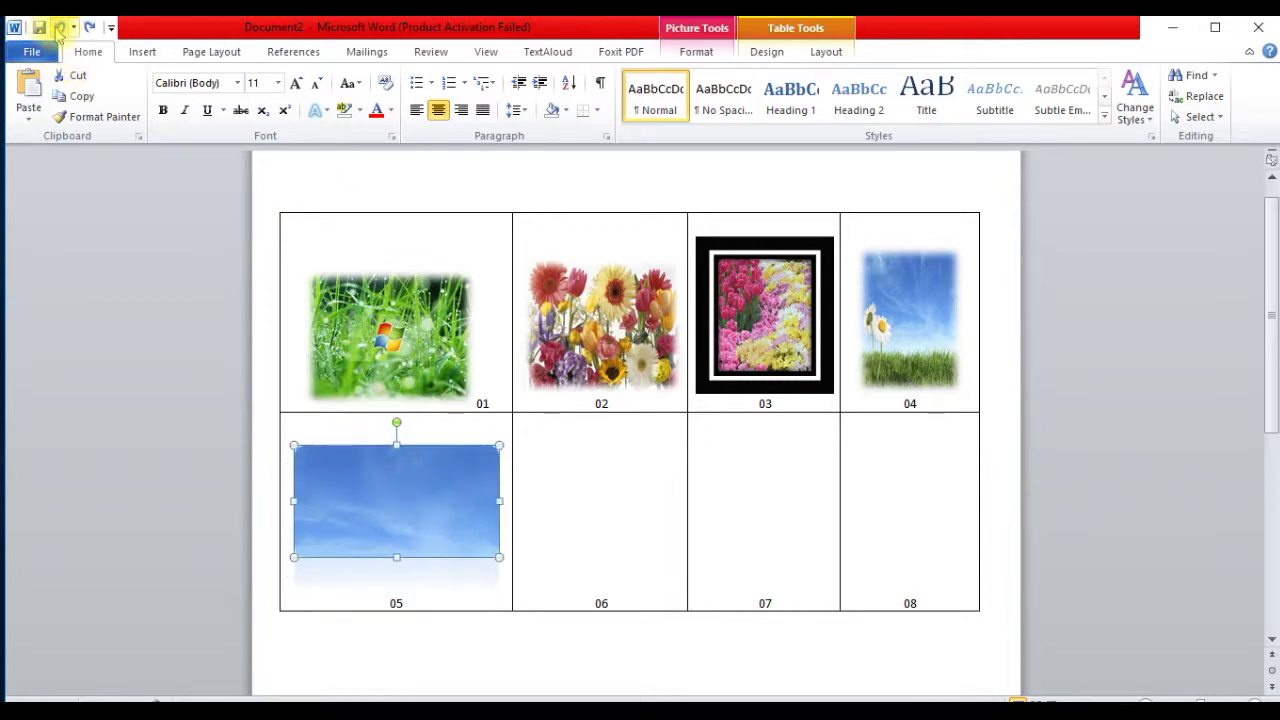
Select the flower picture in cell 02 and bring up its context menu
{"action": "left_click", "coordinate": [597, 491]}
{"action": "left_click", "coordinate": [590, 350]}
{"action": "right_click", "coordinate": [591, 346]}
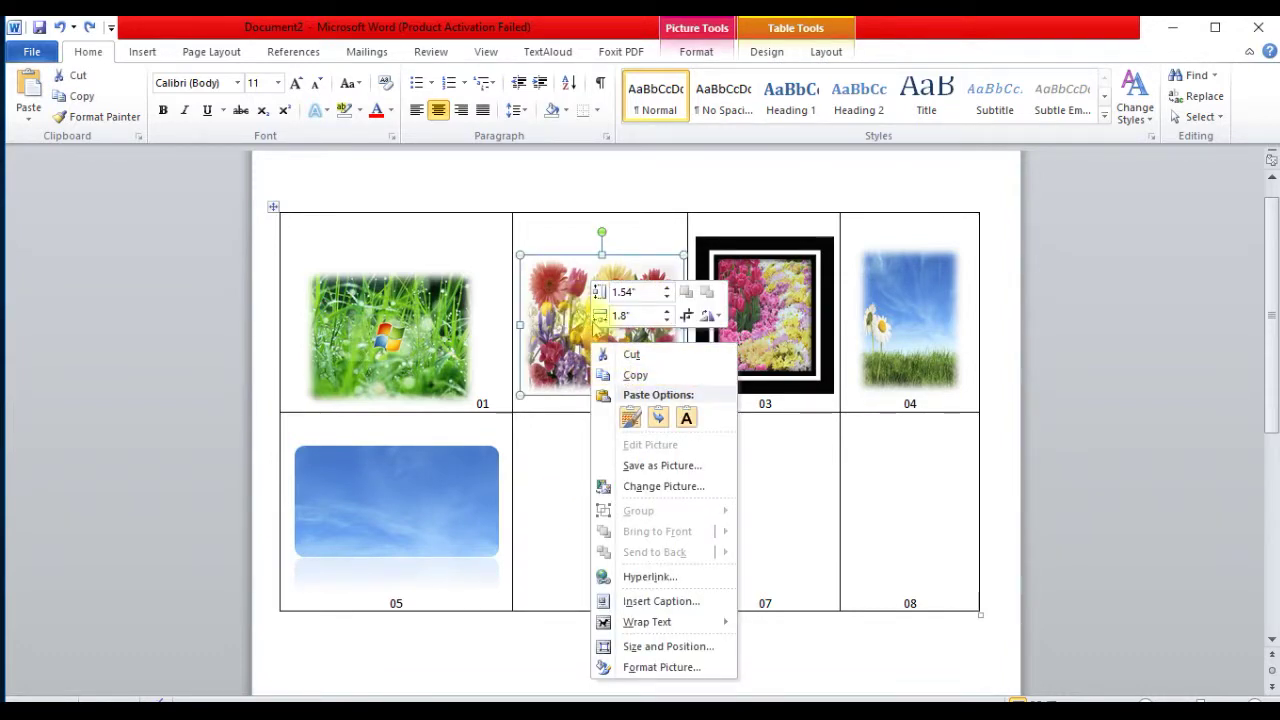
Copy the flower picture from cell 02 and paste it into cell 06
{"action": "left_click", "coordinate": [630, 378]}
{"action": "left_click", "coordinate": [590, 526]}
{"action": "right_click", "coordinate": [590, 526]}
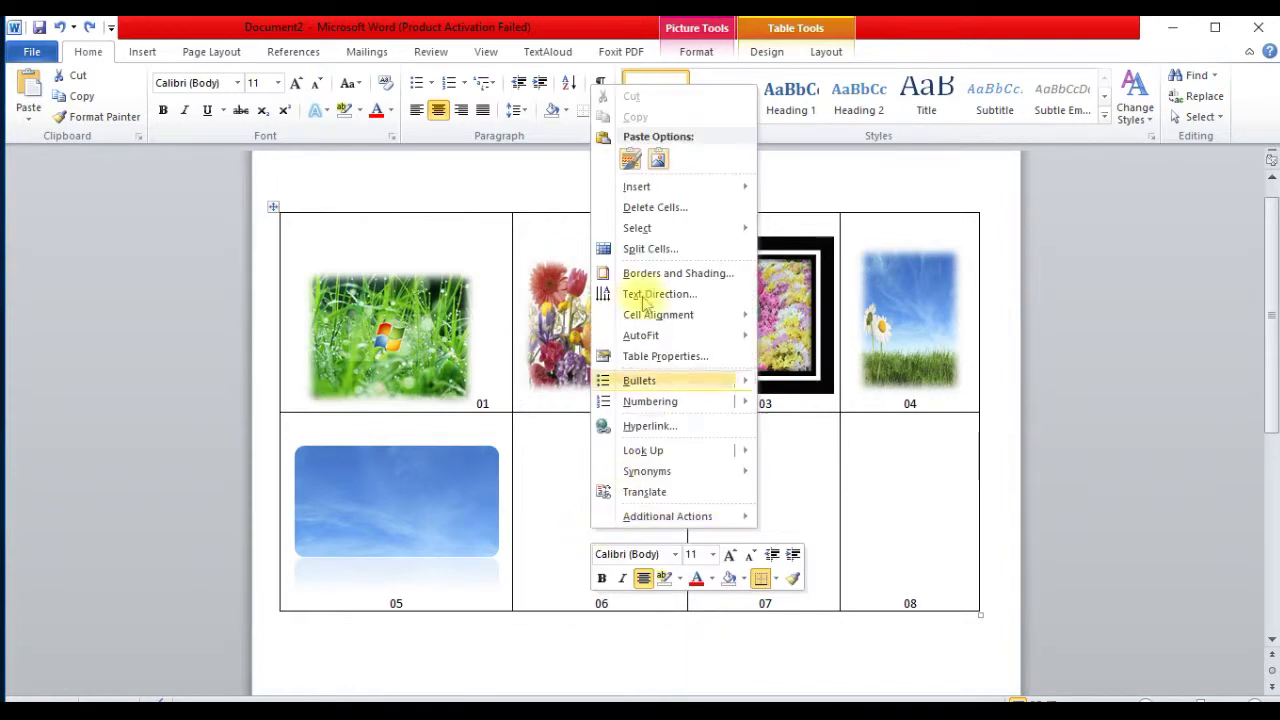
{"action": "left_click", "coordinate": [655, 161]}
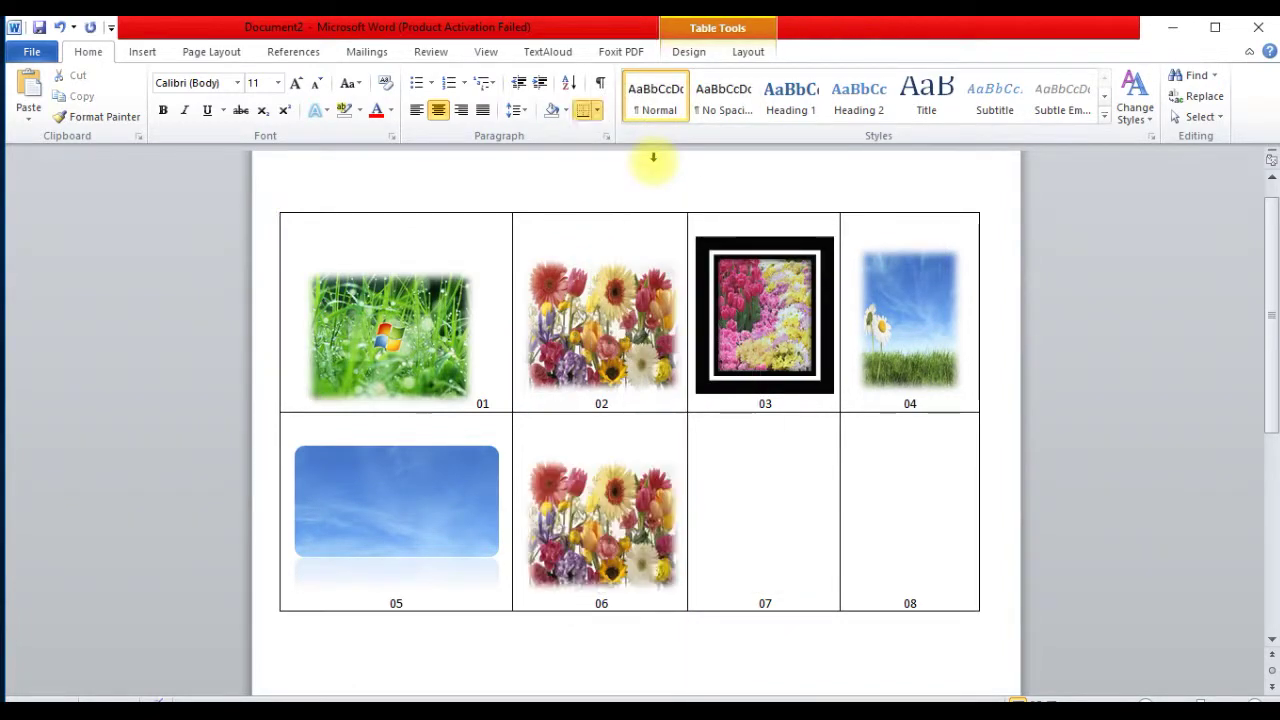
Paste a copy of daisy picture 04 into cell 07, then undo that paste
{"action": "right_click", "coordinate": [906, 348]}
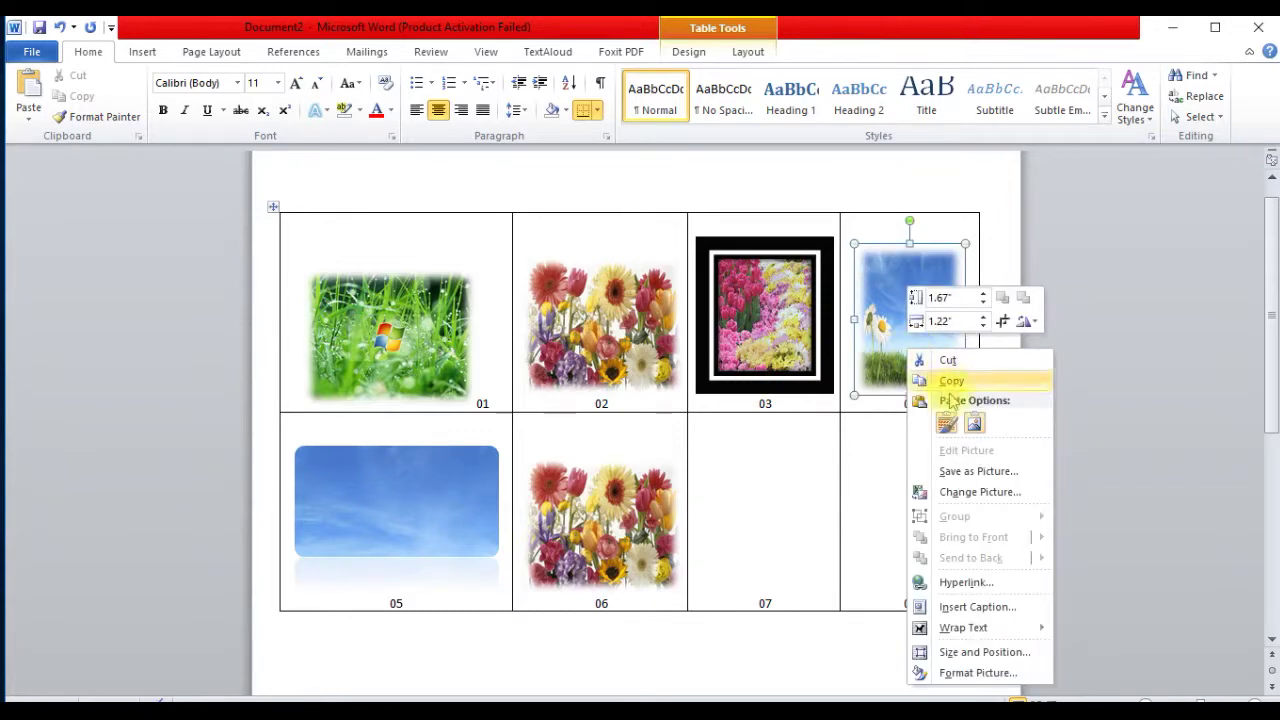
{"action": "left_click", "coordinate": [953, 382]}
{"action": "right_click", "coordinate": [700, 520]}
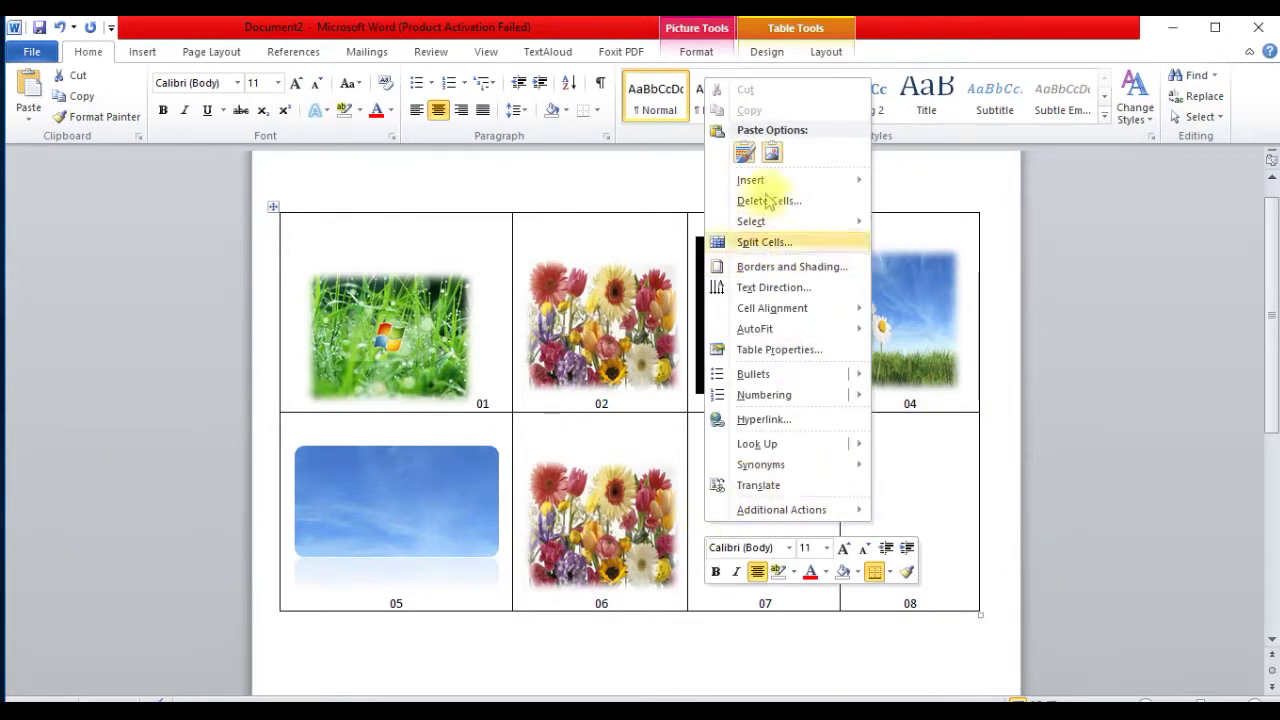
{"action": "left_click", "coordinate": [769, 155]}
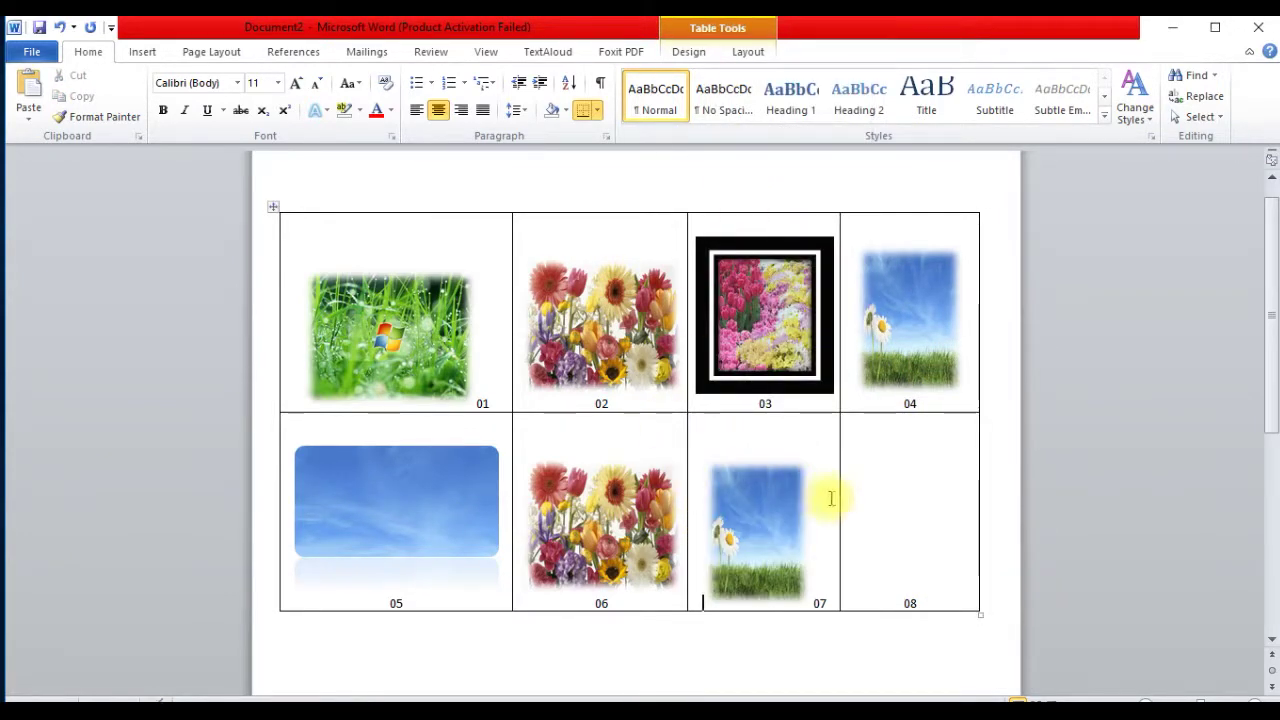
{"action": "left_click", "coordinate": [763, 470]}
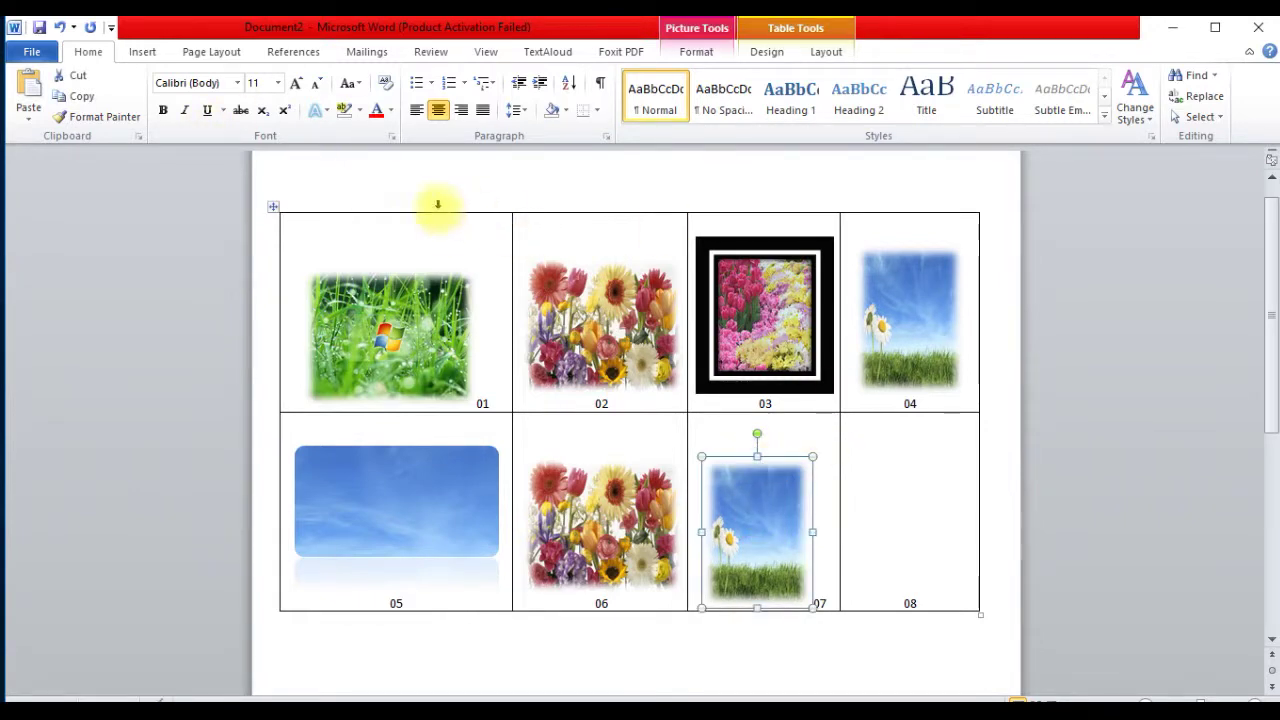
{"action": "left_click", "coordinate": [59, 28]}
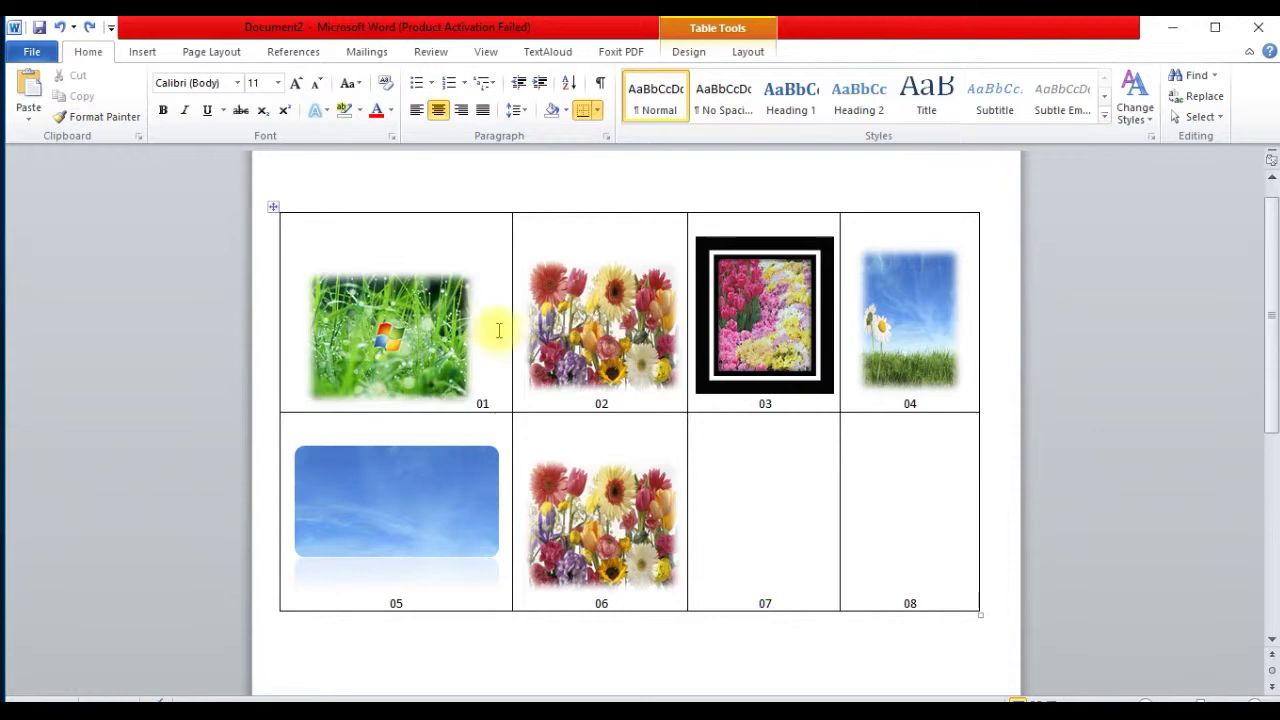
{"action": "left_click", "coordinate": [395, 342]}
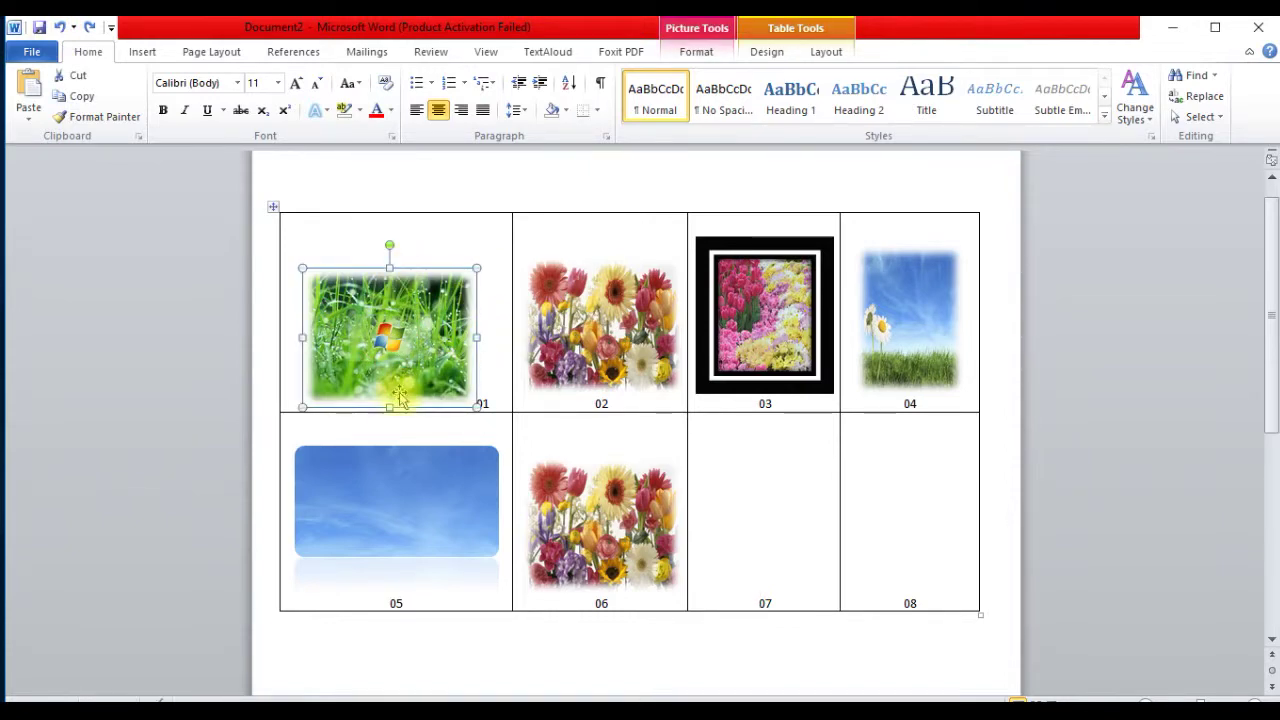
Make picture 01 a little taller and give it the Double Frame, Black style
{"action": "left_click_drag", "start_coordinate": [389, 406], "coordinate": [393, 376]}
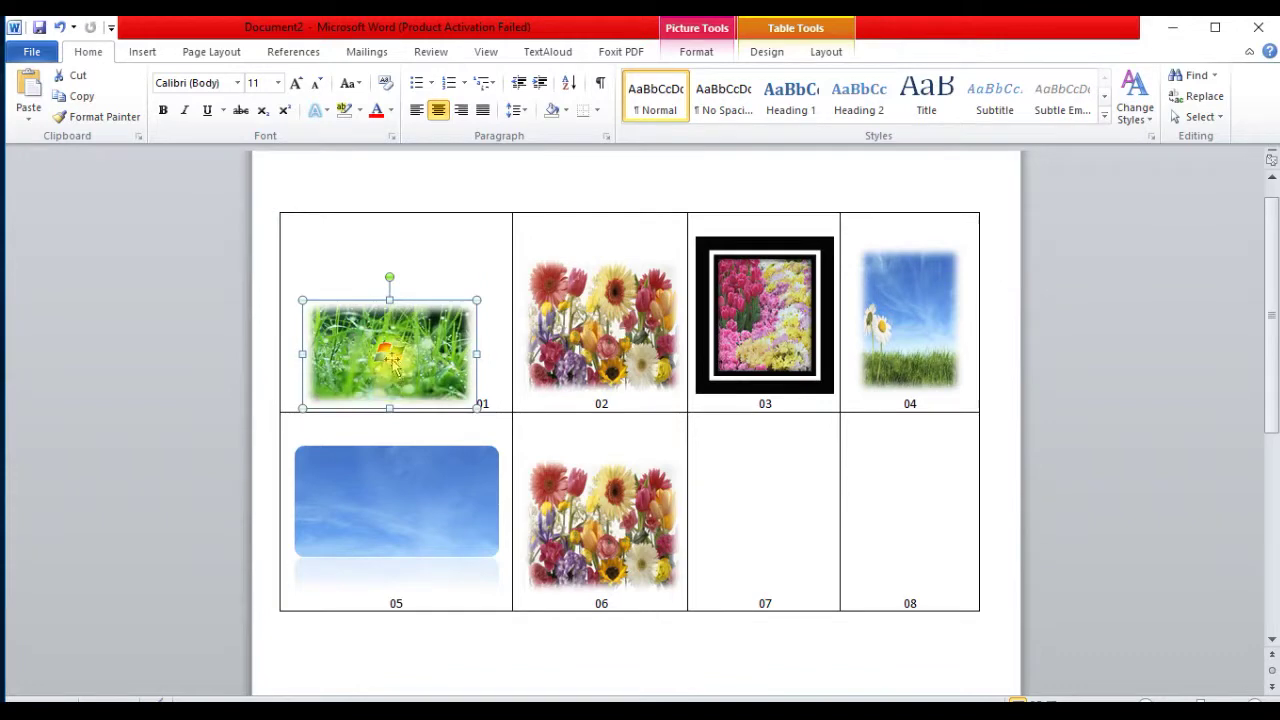
{"action": "left_click", "coordinate": [59, 28]}
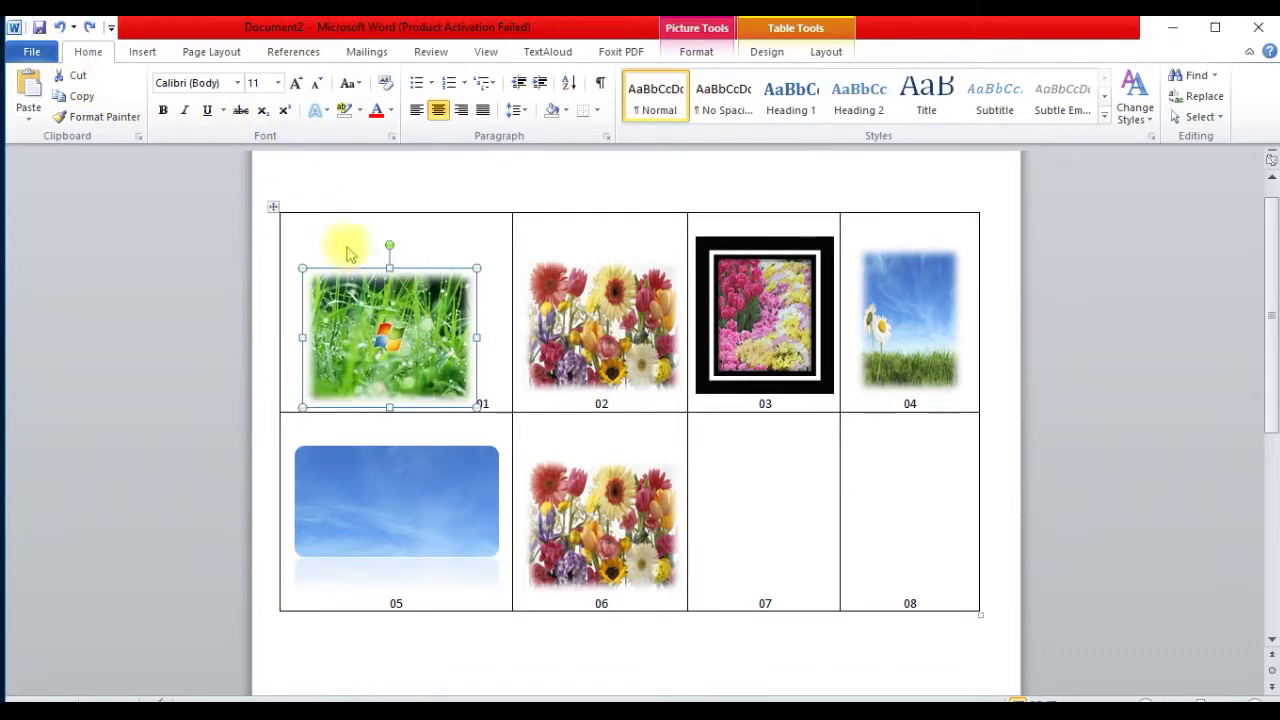
{"action": "left_click_drag", "start_coordinate": [390, 268], "coordinate": [390, 255]}
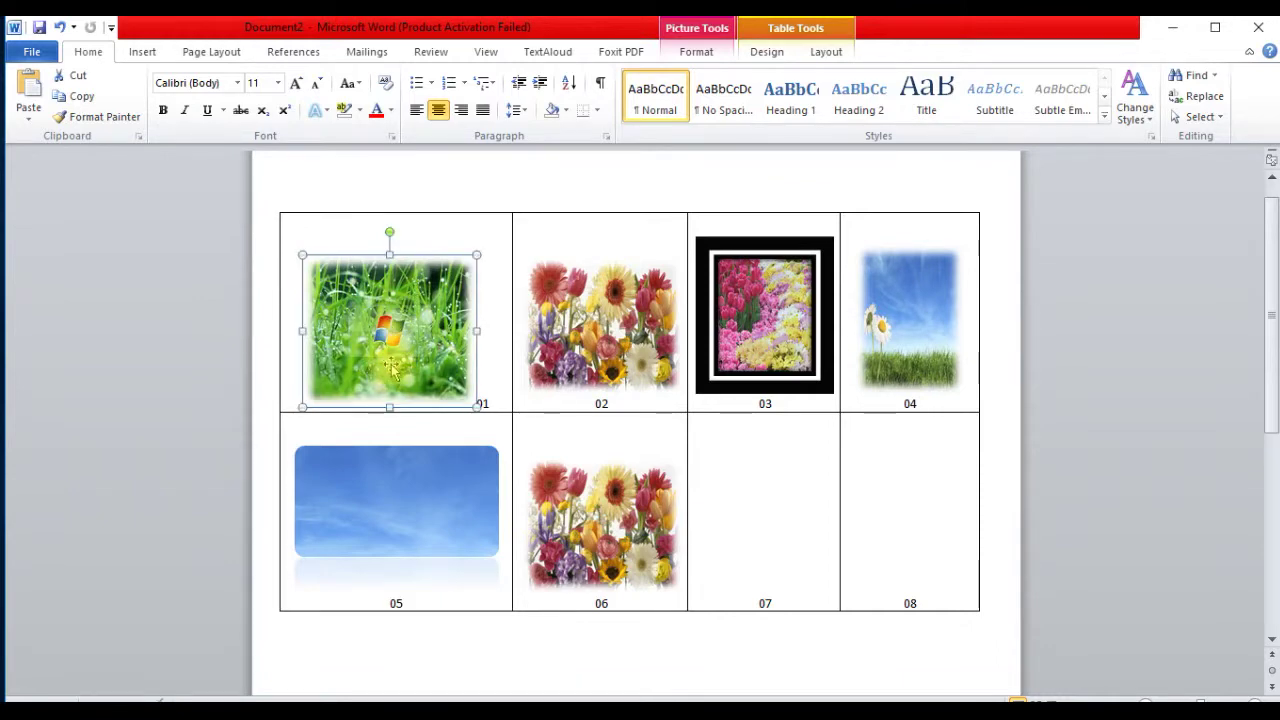
{"action": "left_click", "coordinate": [707, 55]}
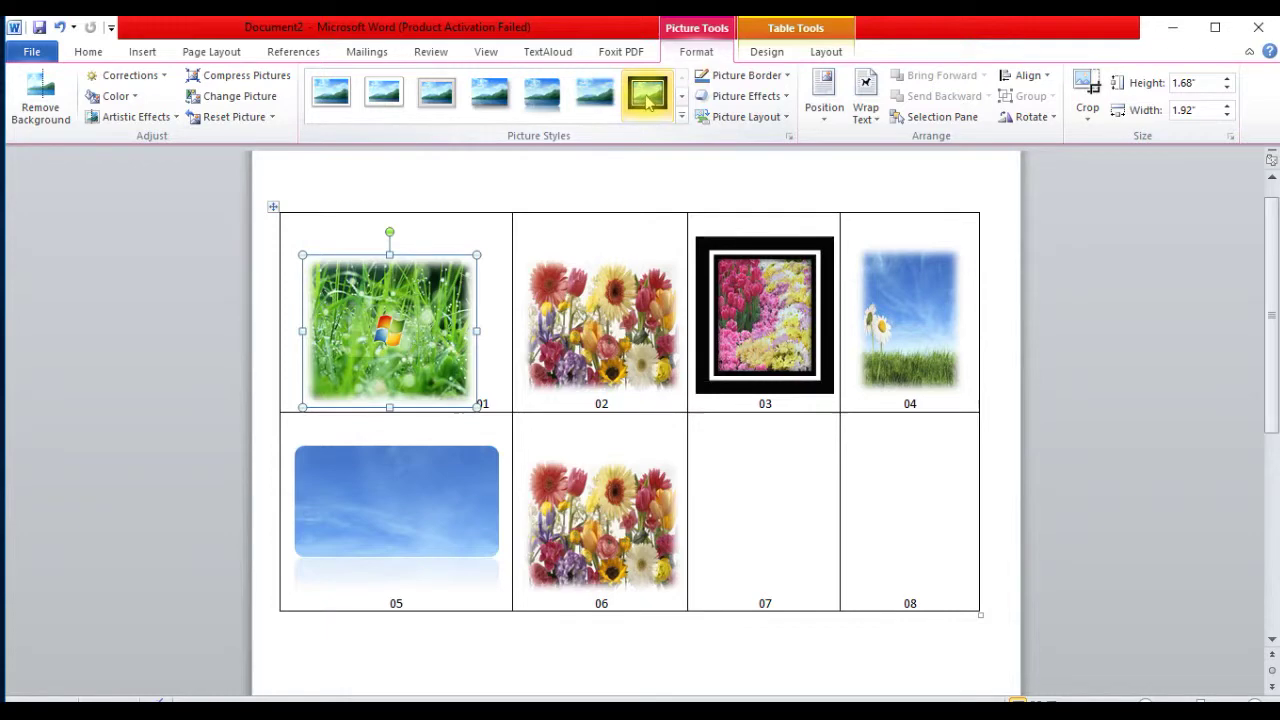
{"action": "left_click", "coordinate": [648, 97]}
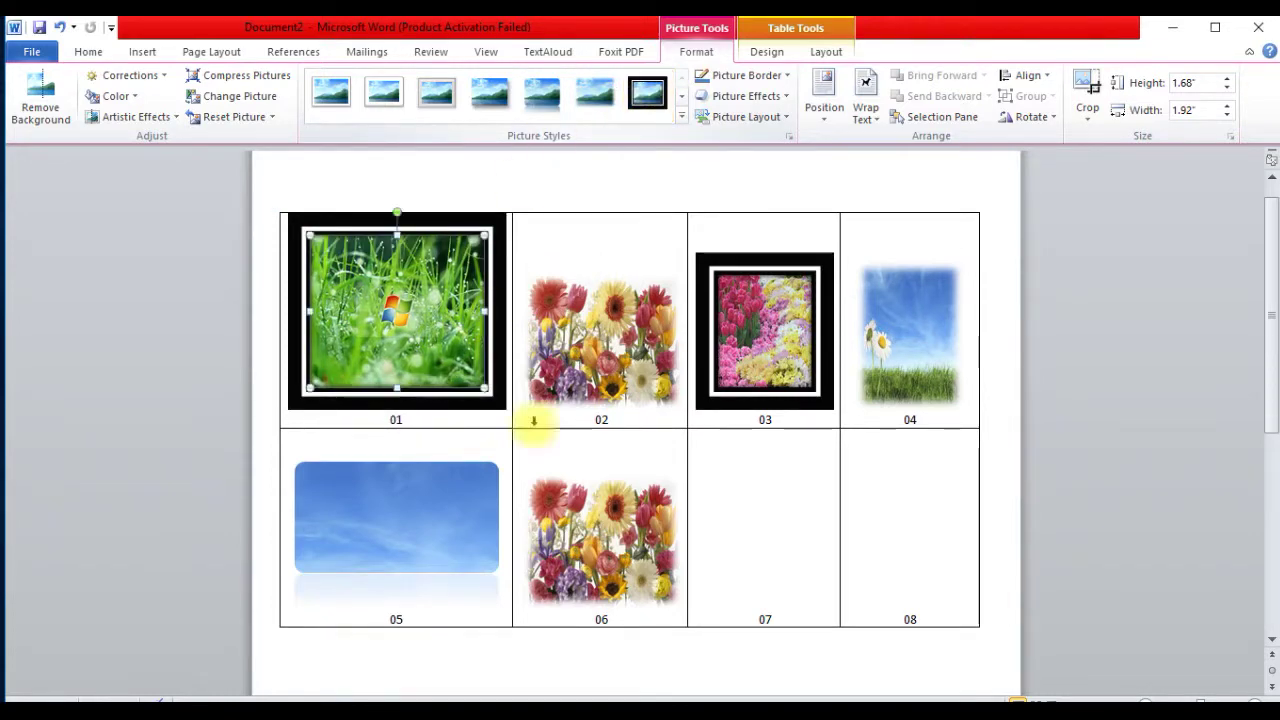
Copy the flower picture from cell 02 and paste it into cells 07 and 08
{"action": "right_click", "coordinate": [612, 362]}
{"action": "left_click", "coordinate": [757, 531]}
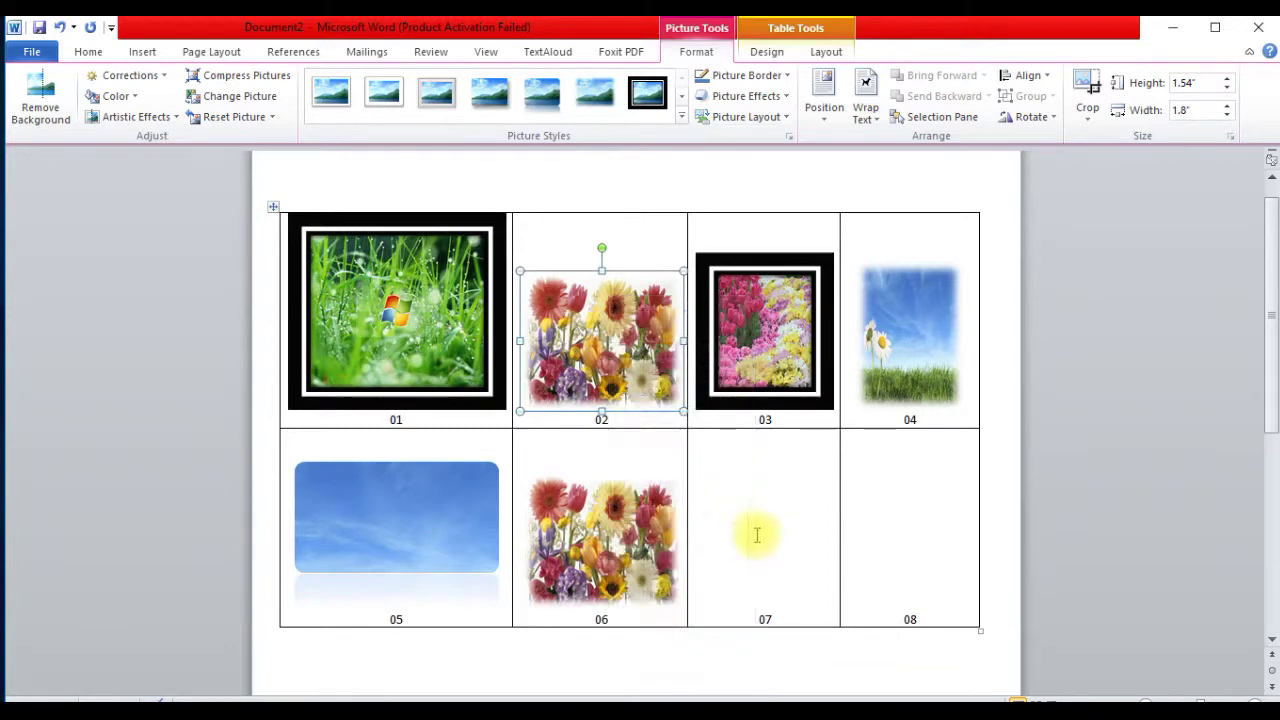
{"action": "right_click", "coordinate": [742, 533]}
{"action": "left_click", "coordinate": [813, 166]}
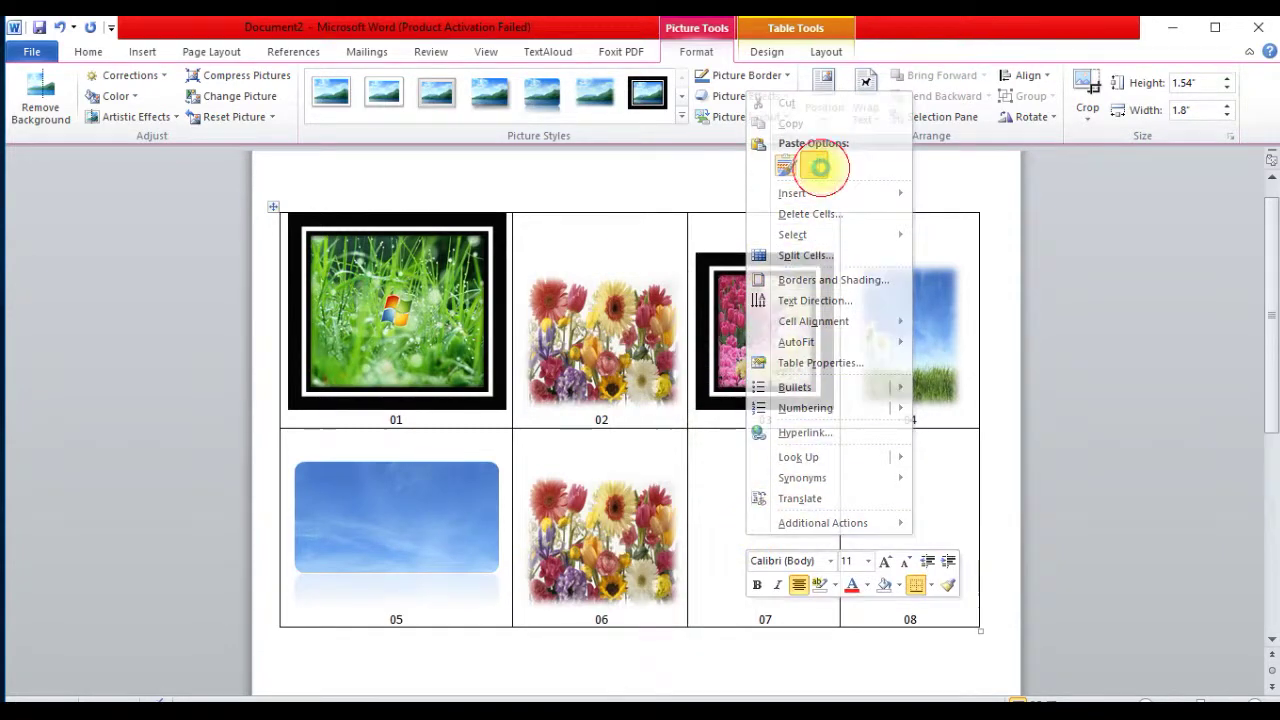
{"action": "right_click", "coordinate": [905, 545]}
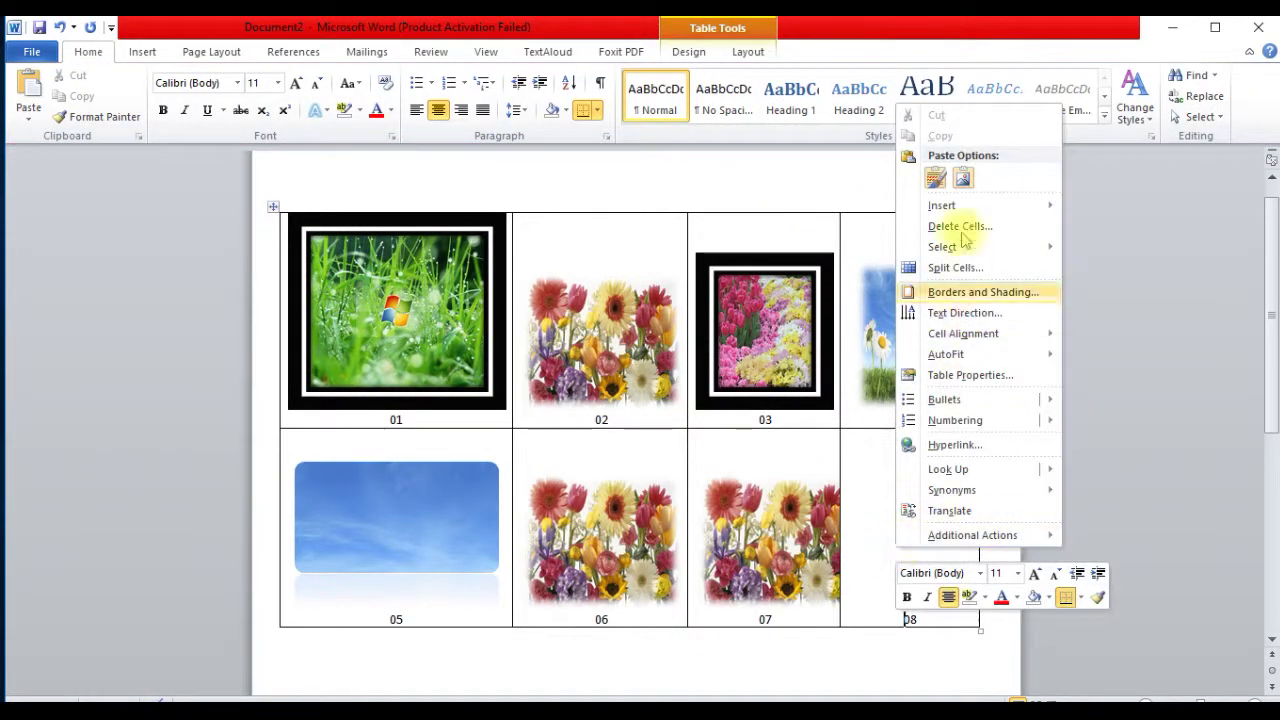
{"action": "left_click", "coordinate": [965, 176]}
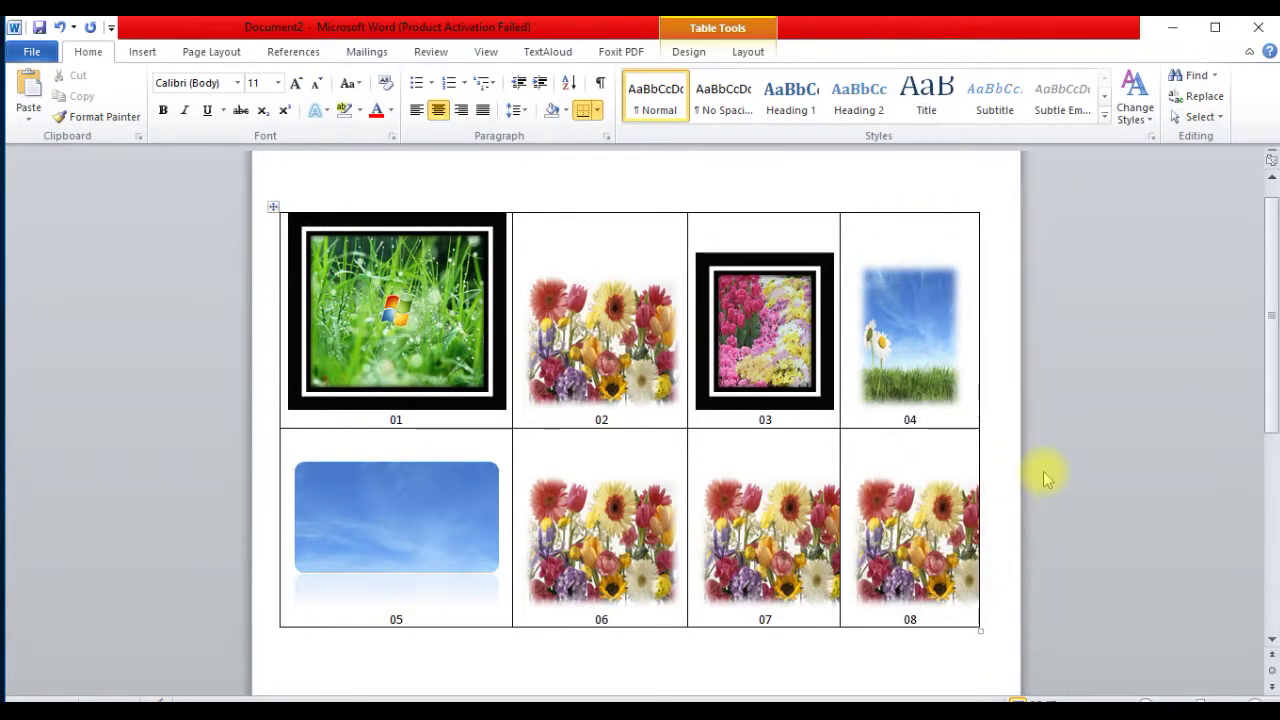